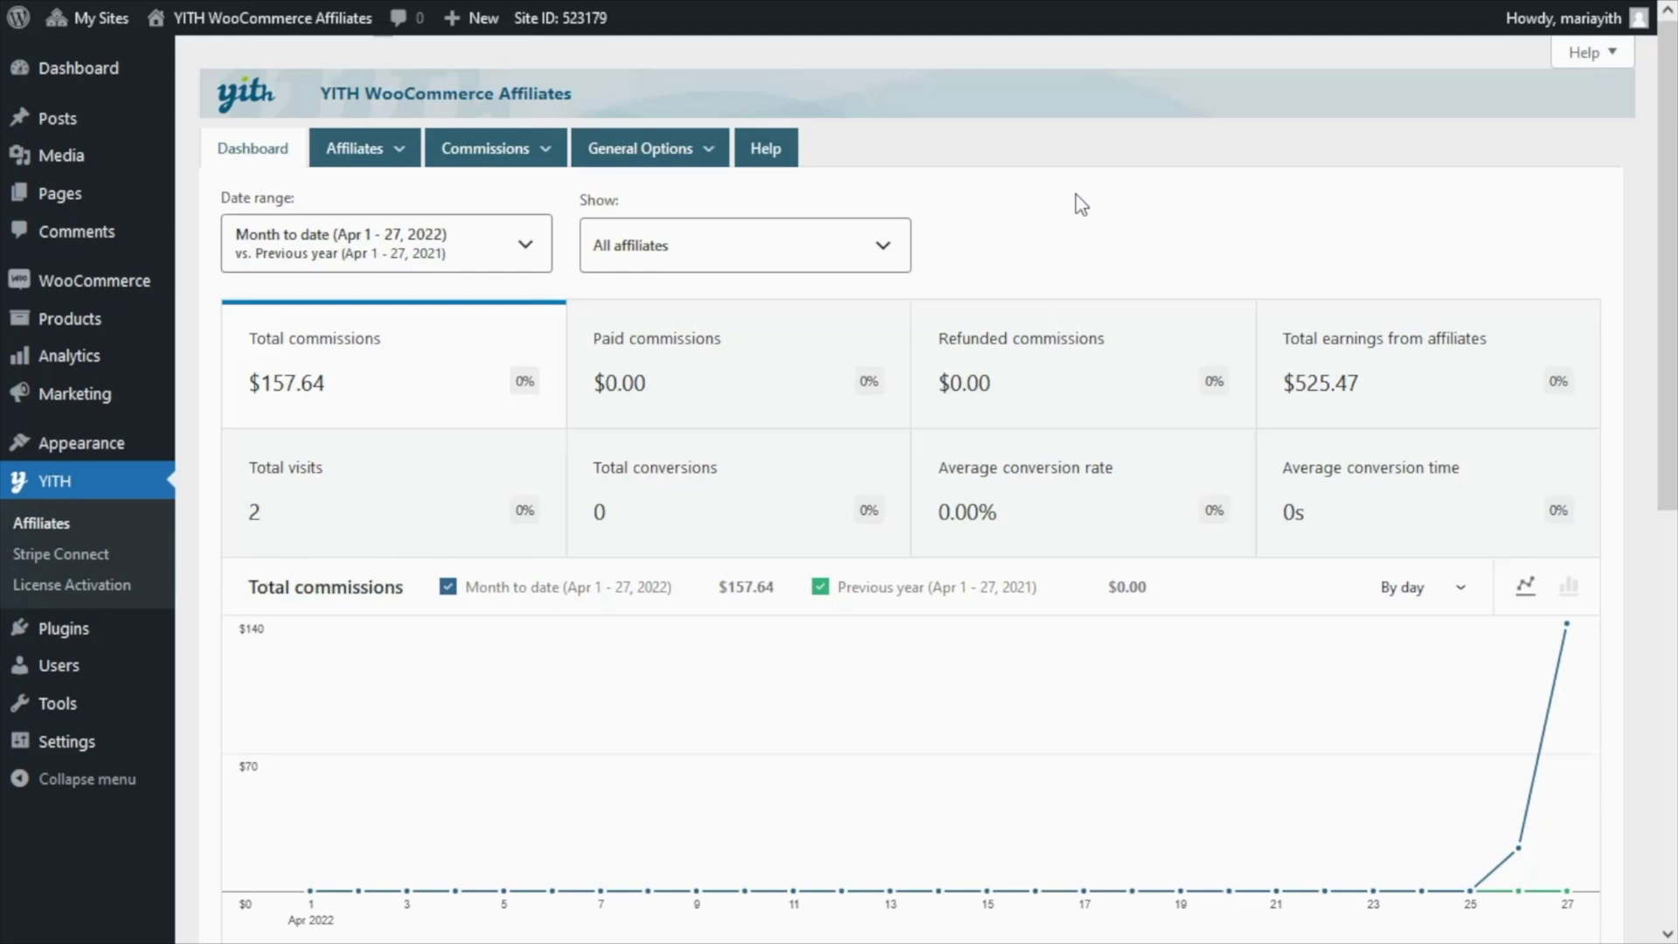
# - Open the Affiliates List and show the first affiliate's available actions
pyautogui.moveTo(405, 174)
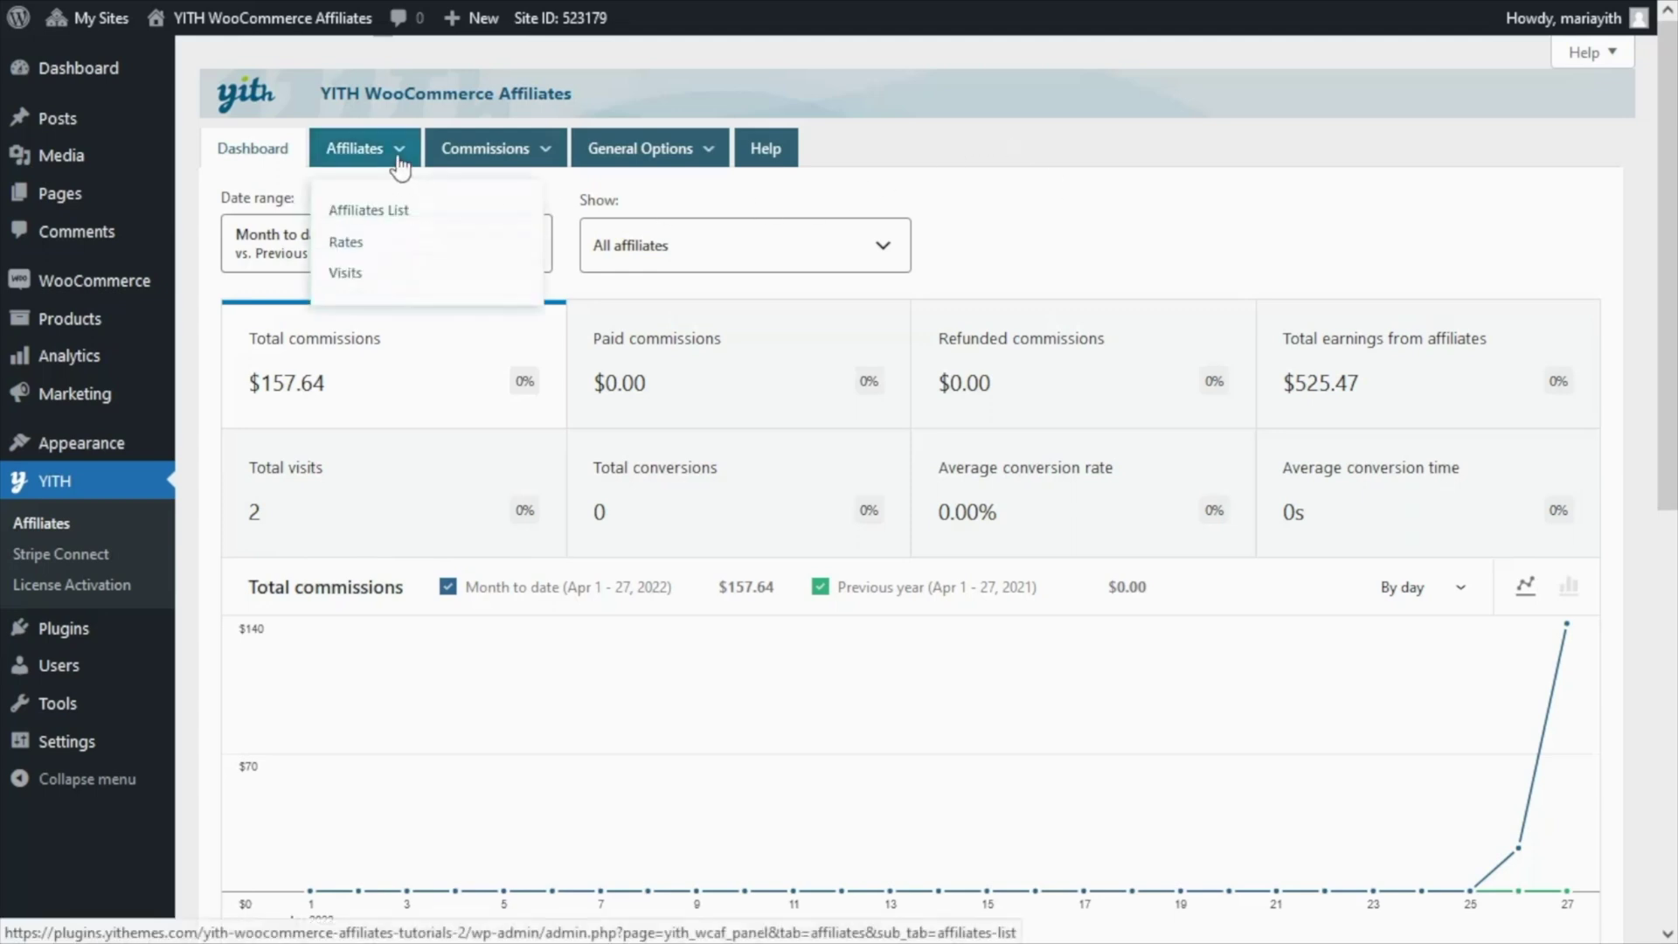
pyautogui.click(405, 216)
pyautogui.click(1542, 570)
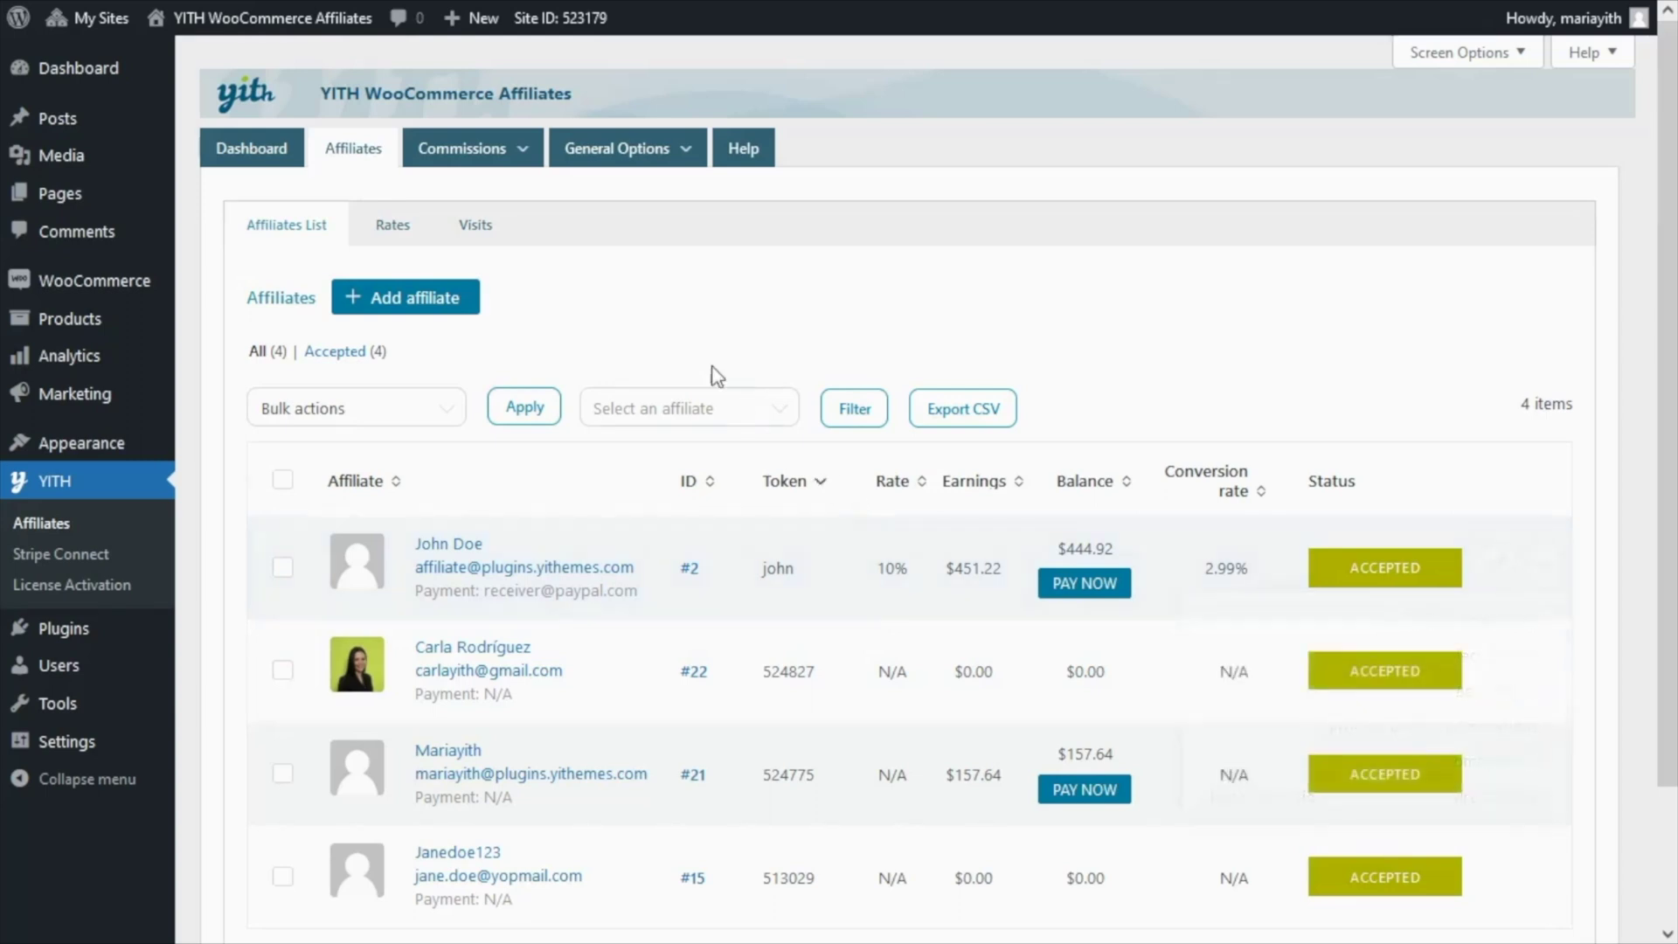
# - Go to the Commissions & Payments settings and scroll down to the Payment options section
pyautogui.moveTo(684, 164)
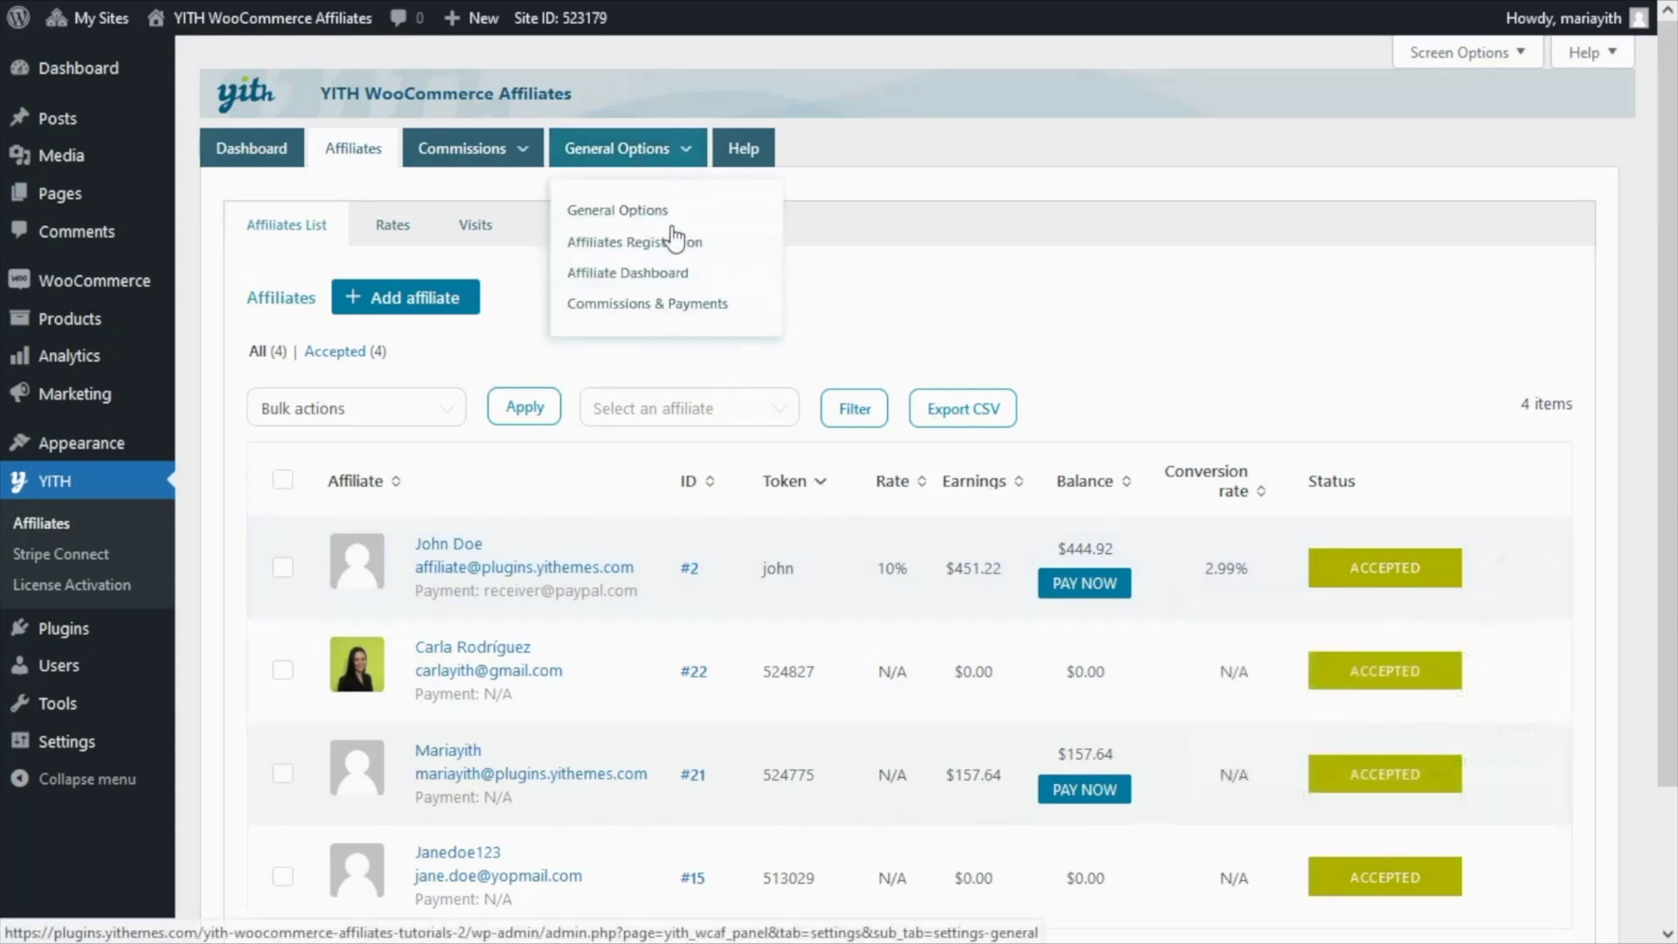
pyautogui.click(725, 306)
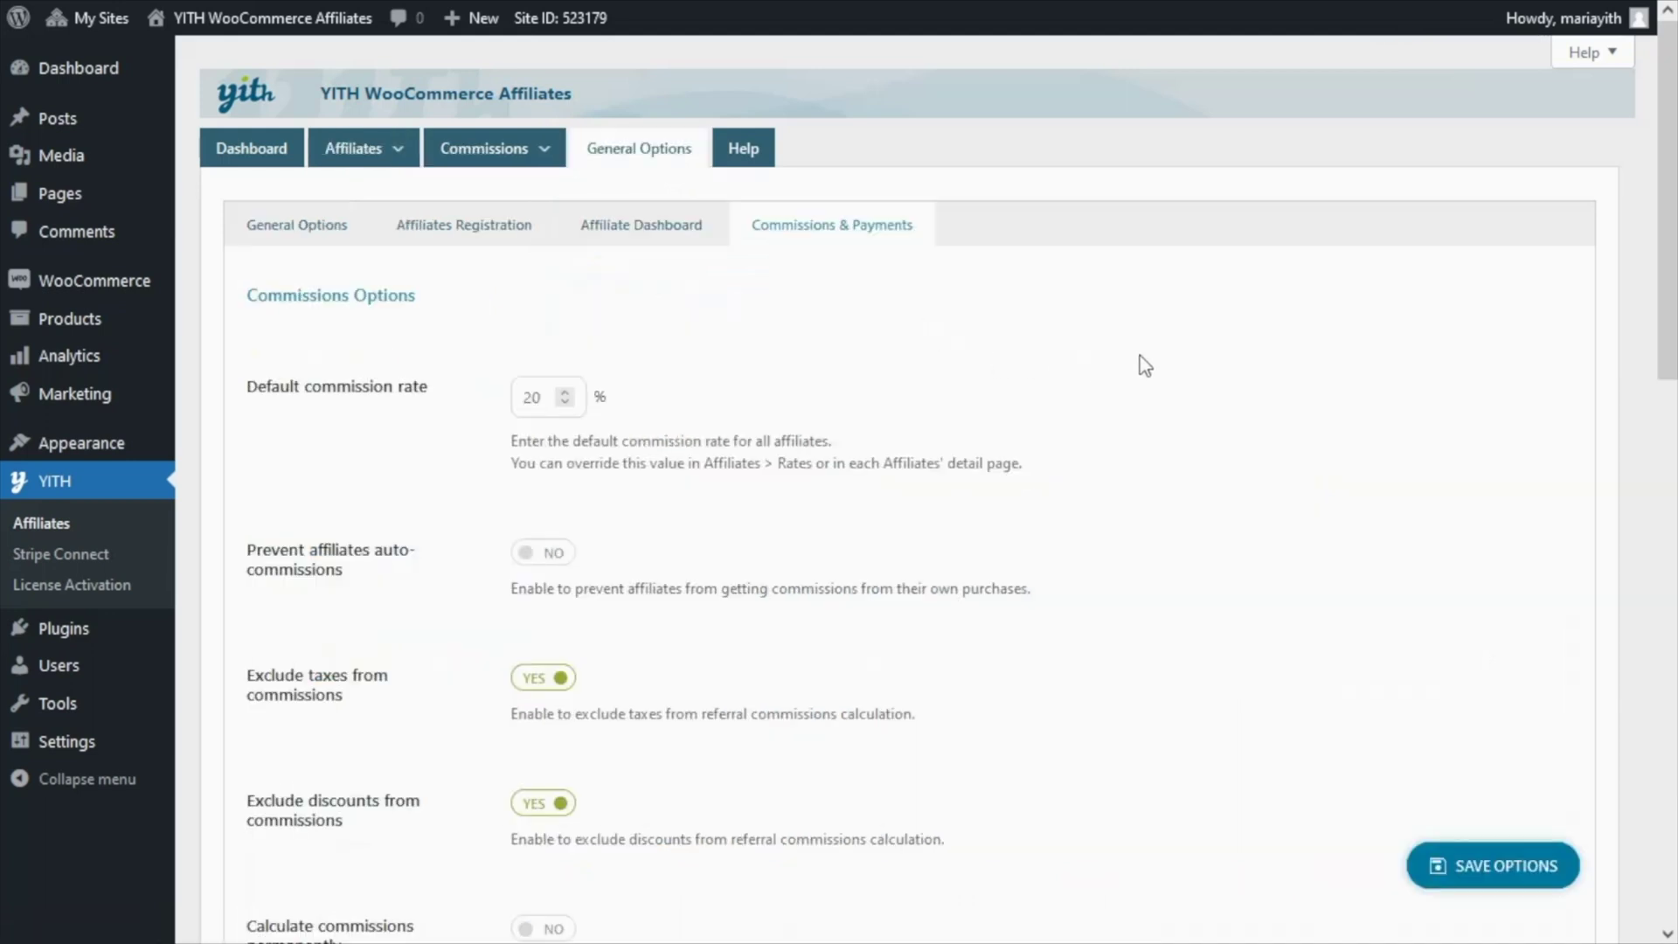
pyautogui.scroll(-4, 1206, 379)
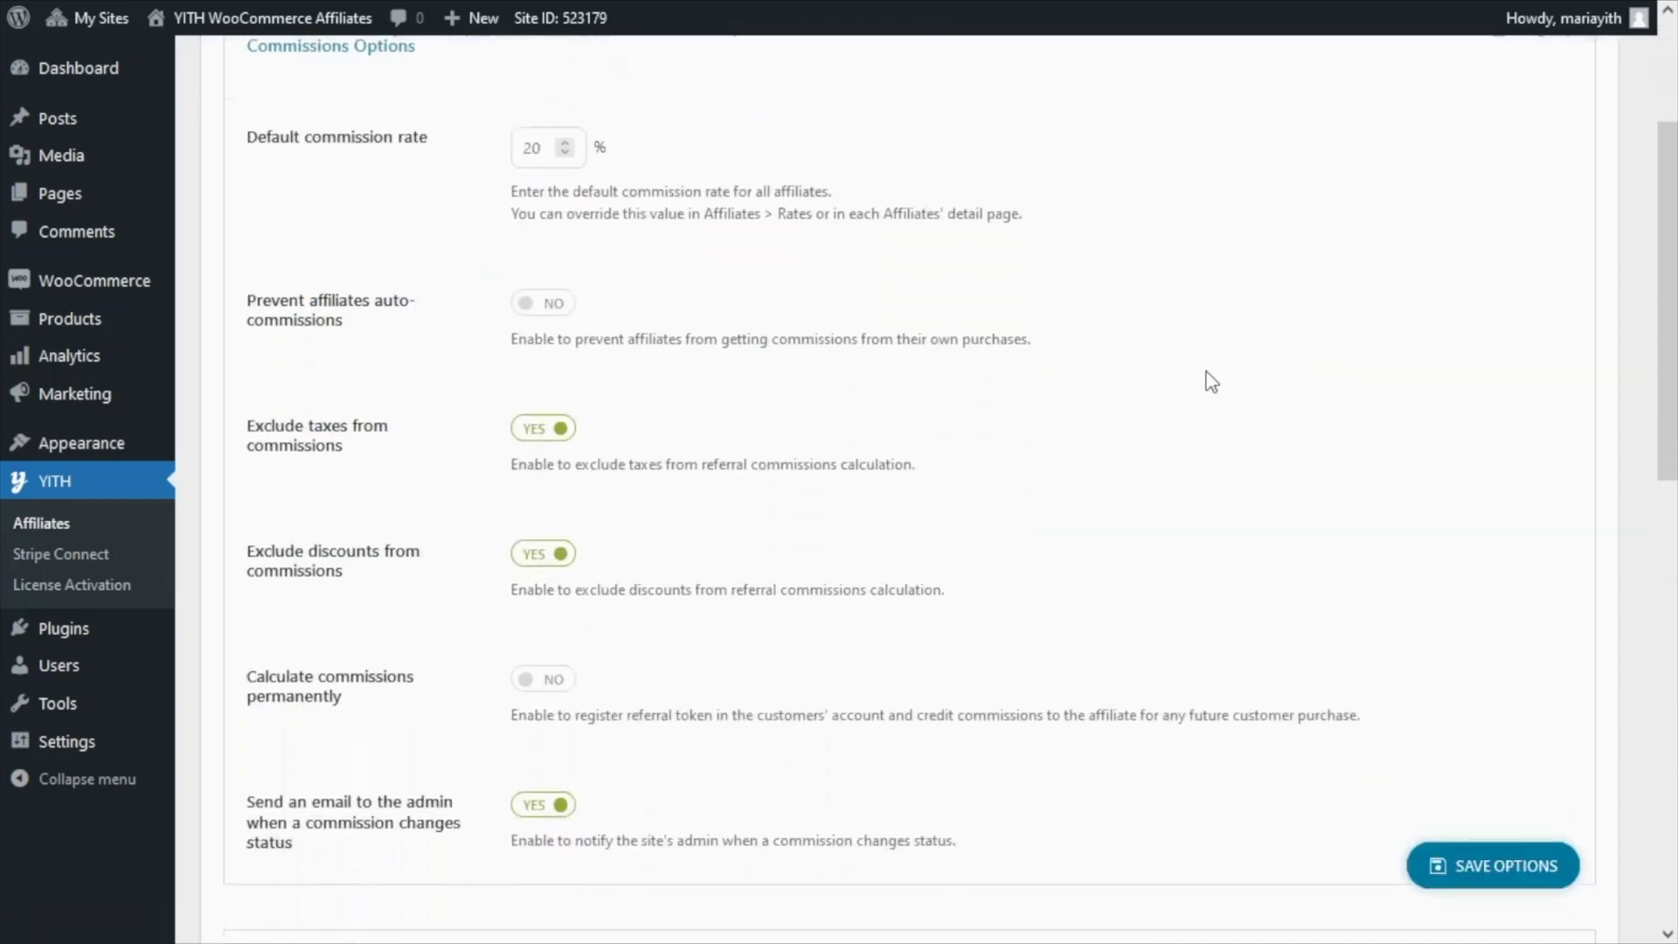
pyautogui.scroll(-5, 1208, 377)
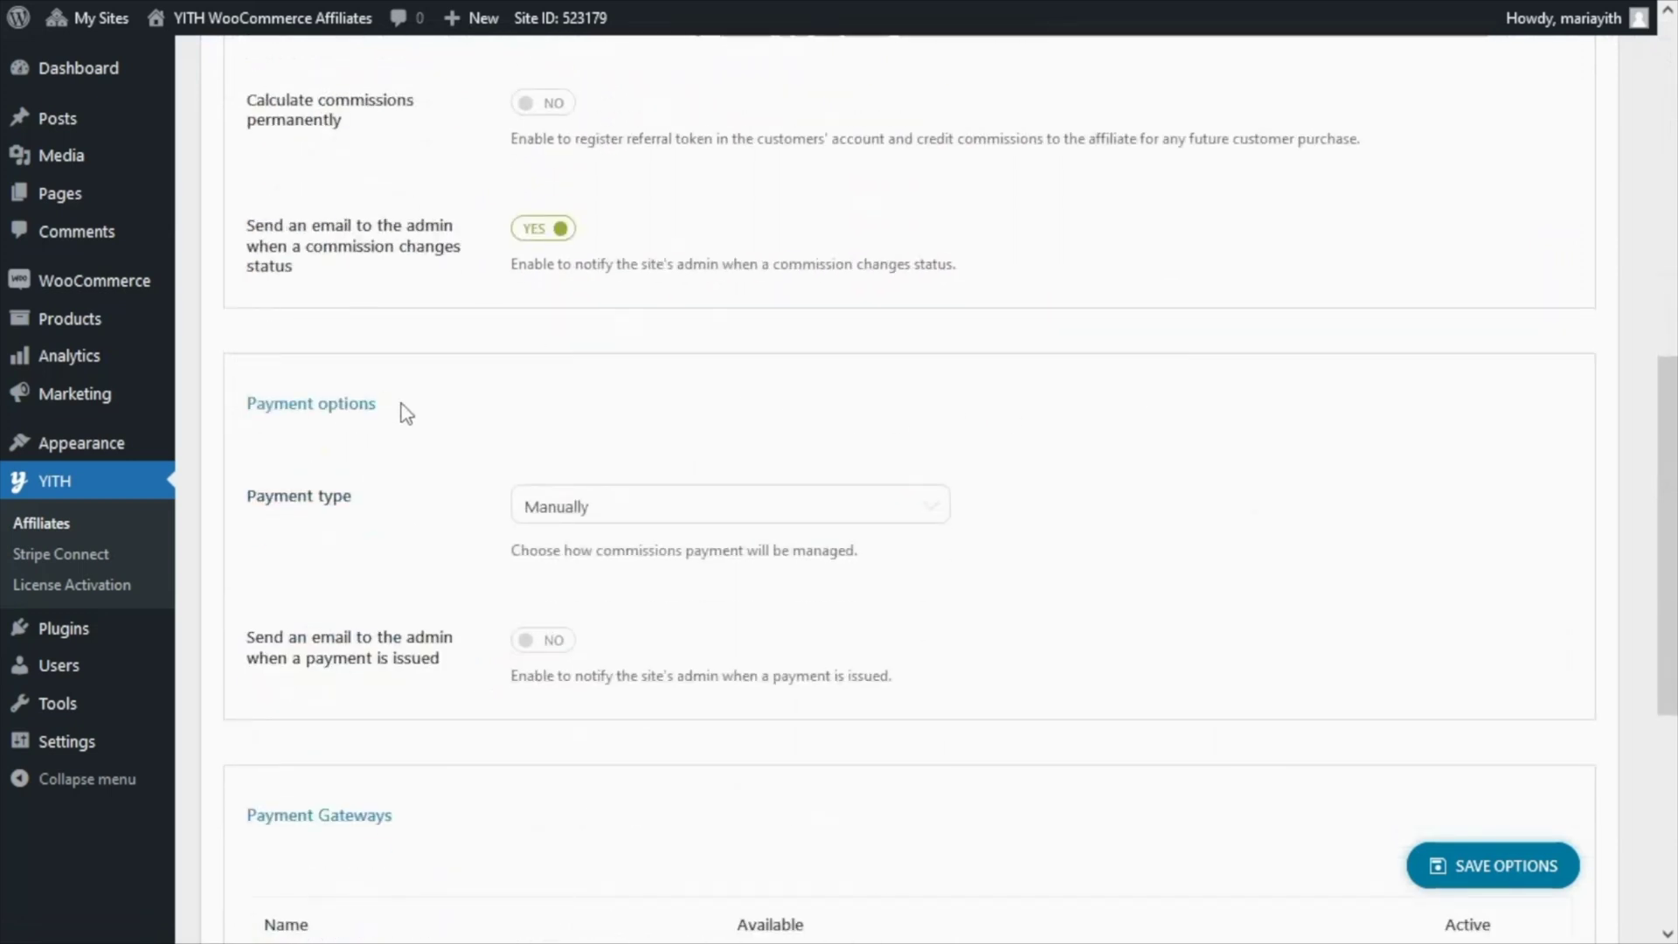
pyautogui.scroll(-1, 423, 428)
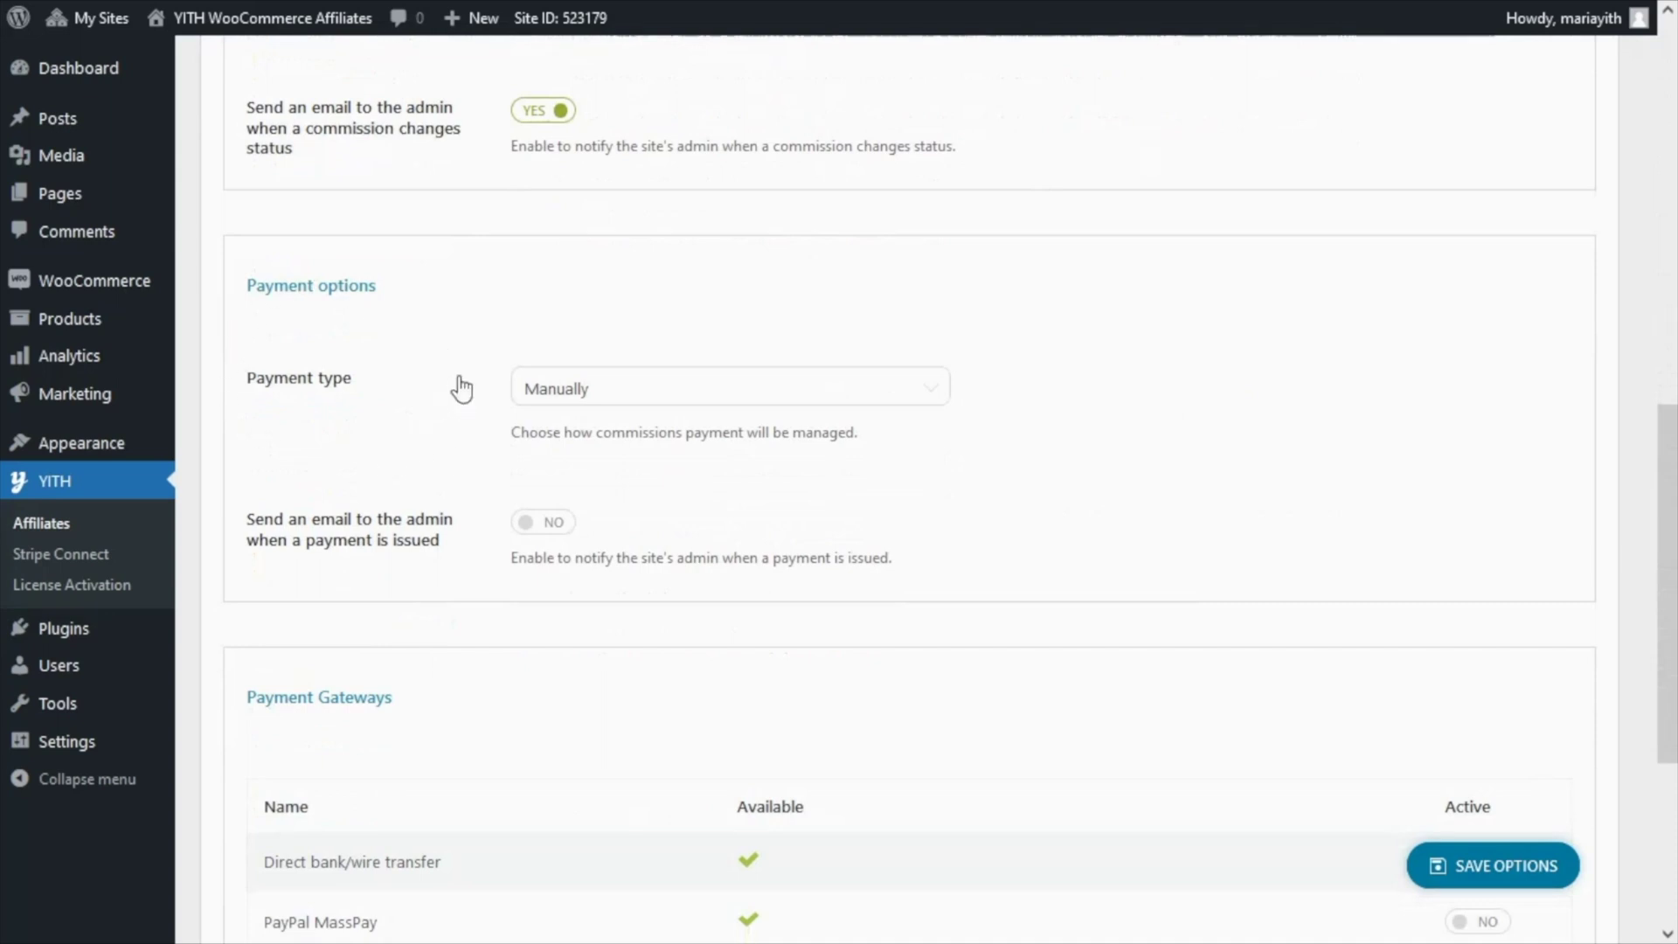
# - Set Payment type to 'Let the user request the payment', keeping the $20 payment threshold
pyautogui.click(908, 403)
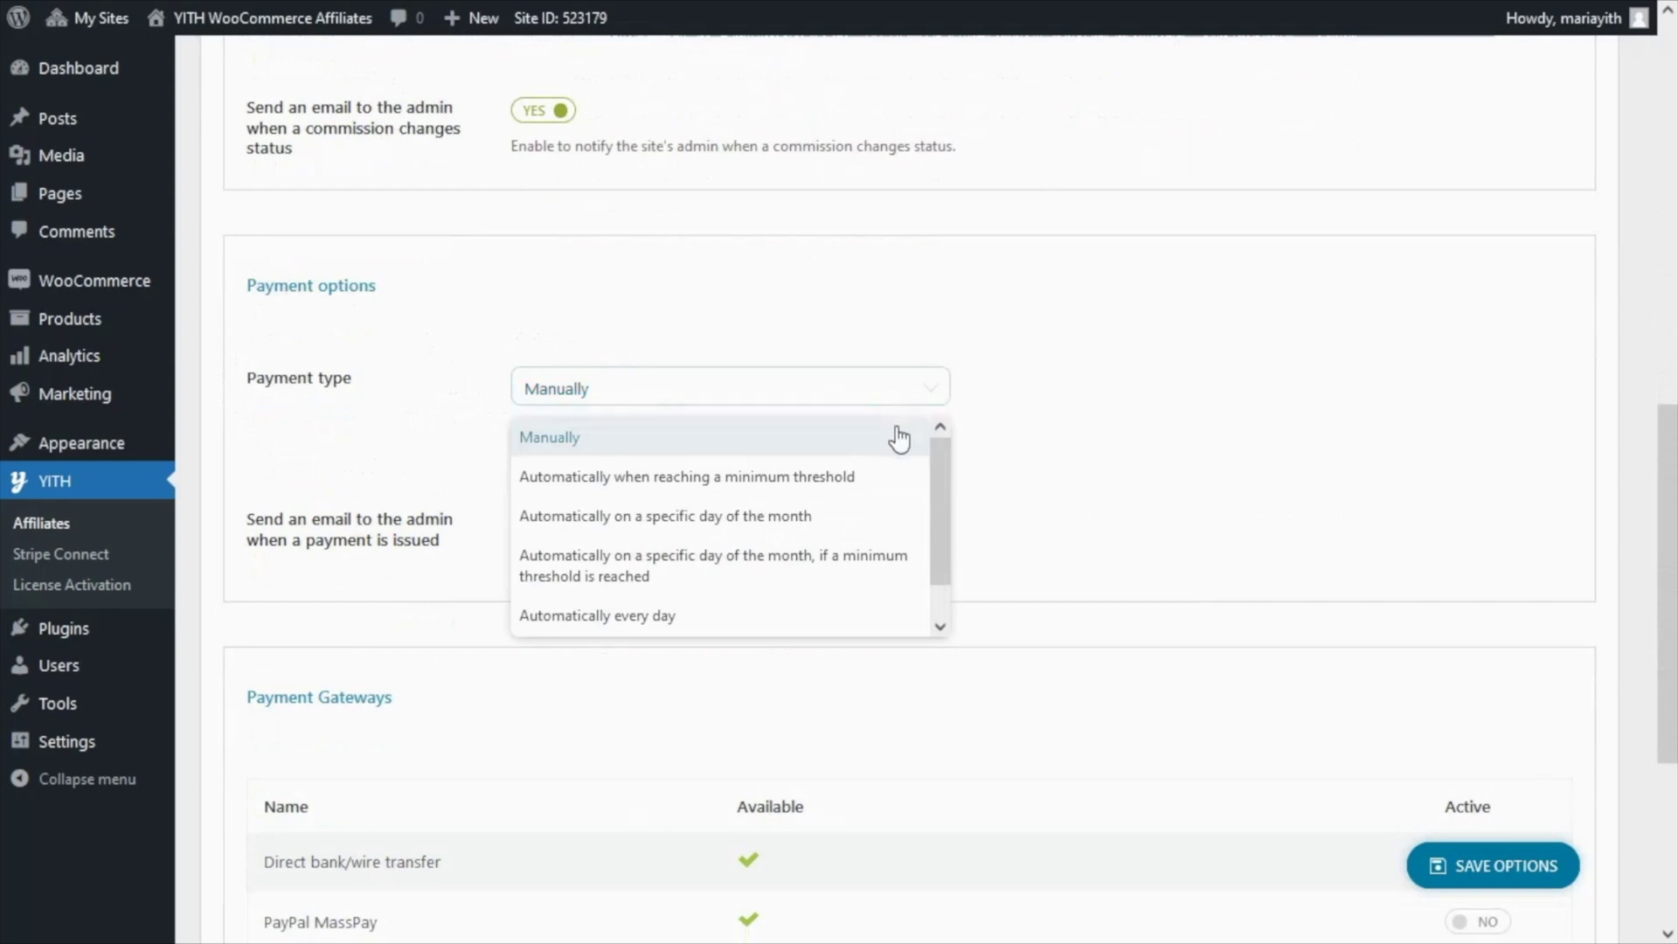
pyautogui.scroll(-1, 1068, 465)
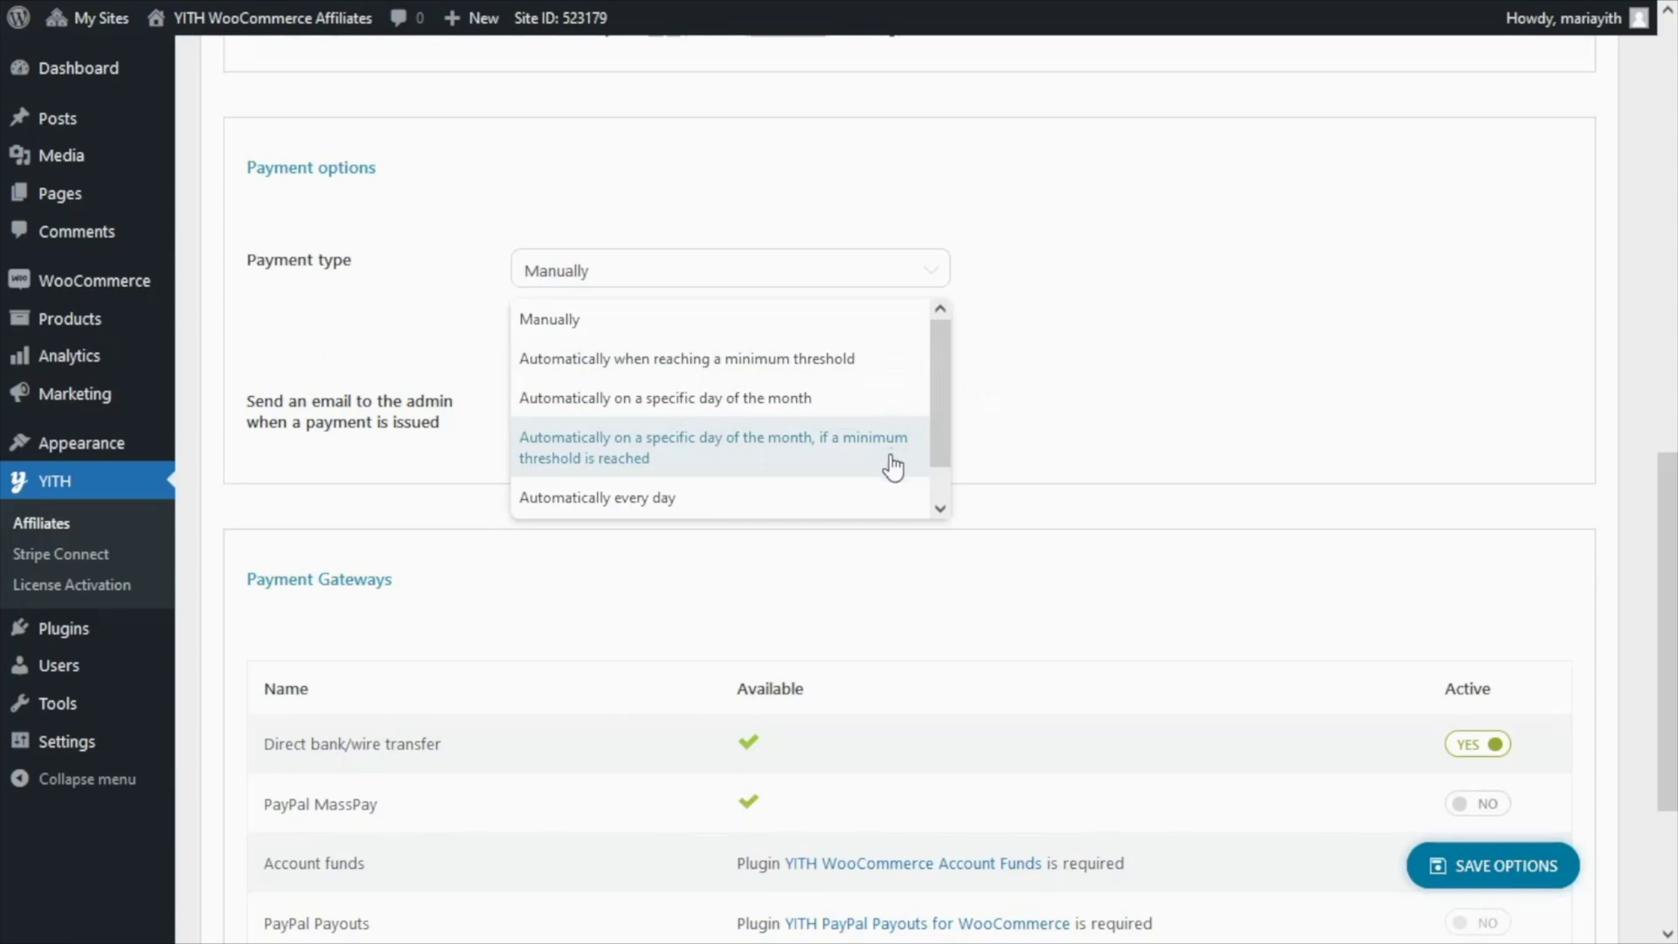
pyautogui.scroll(-1, 876, 446)
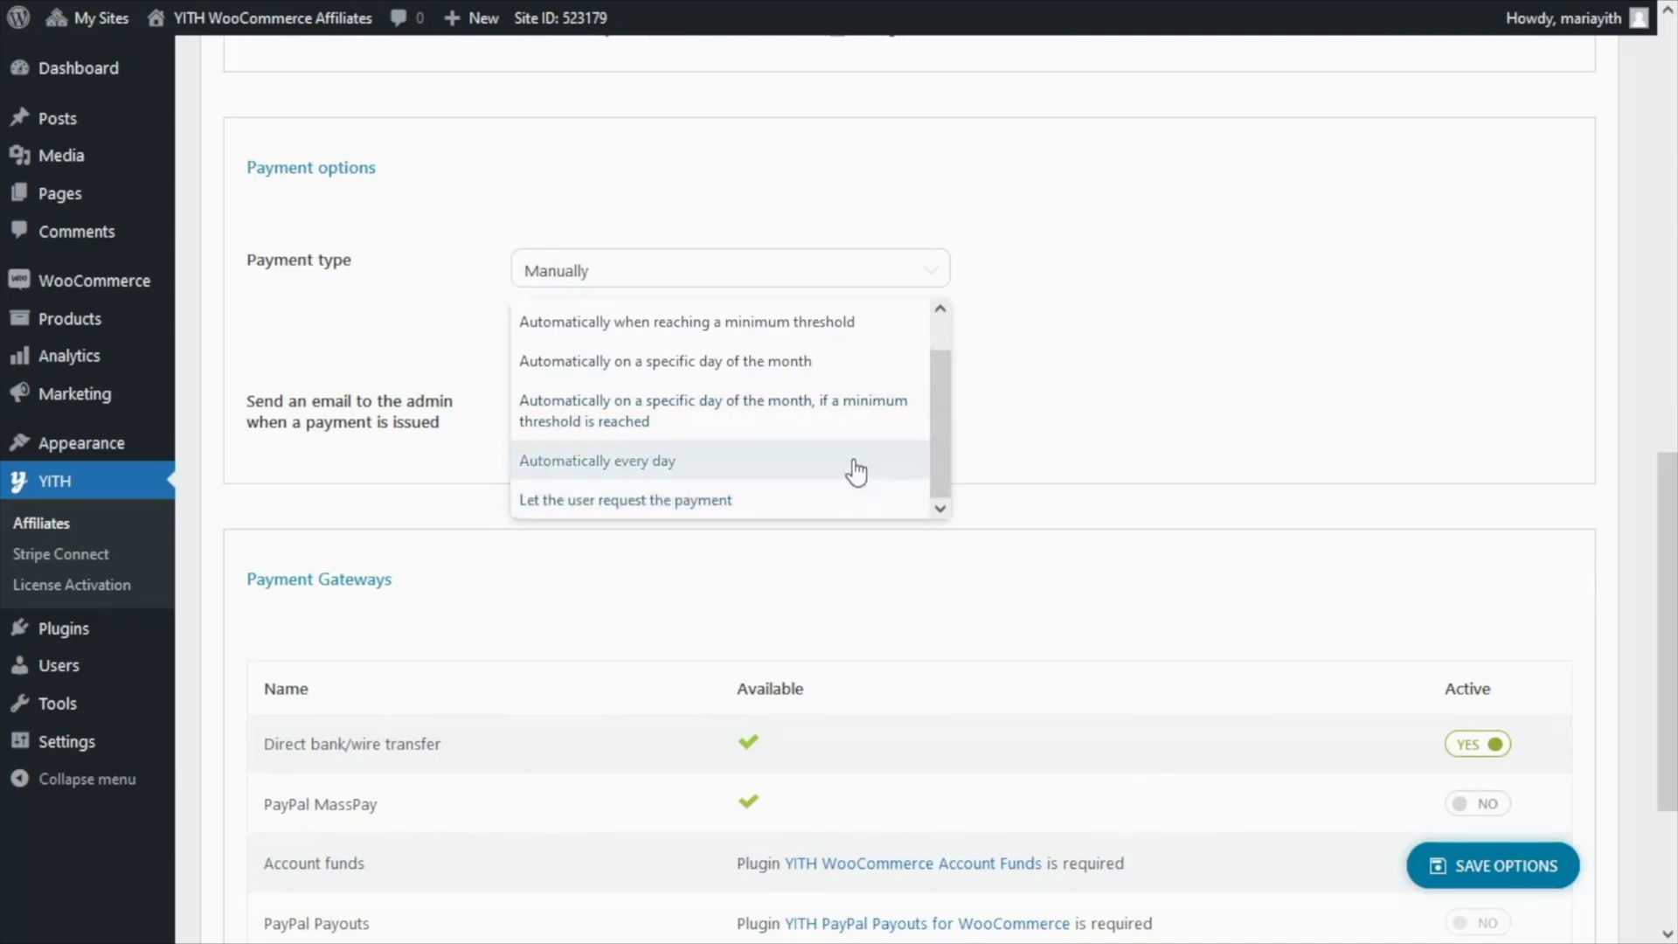
pyautogui.click(812, 324)
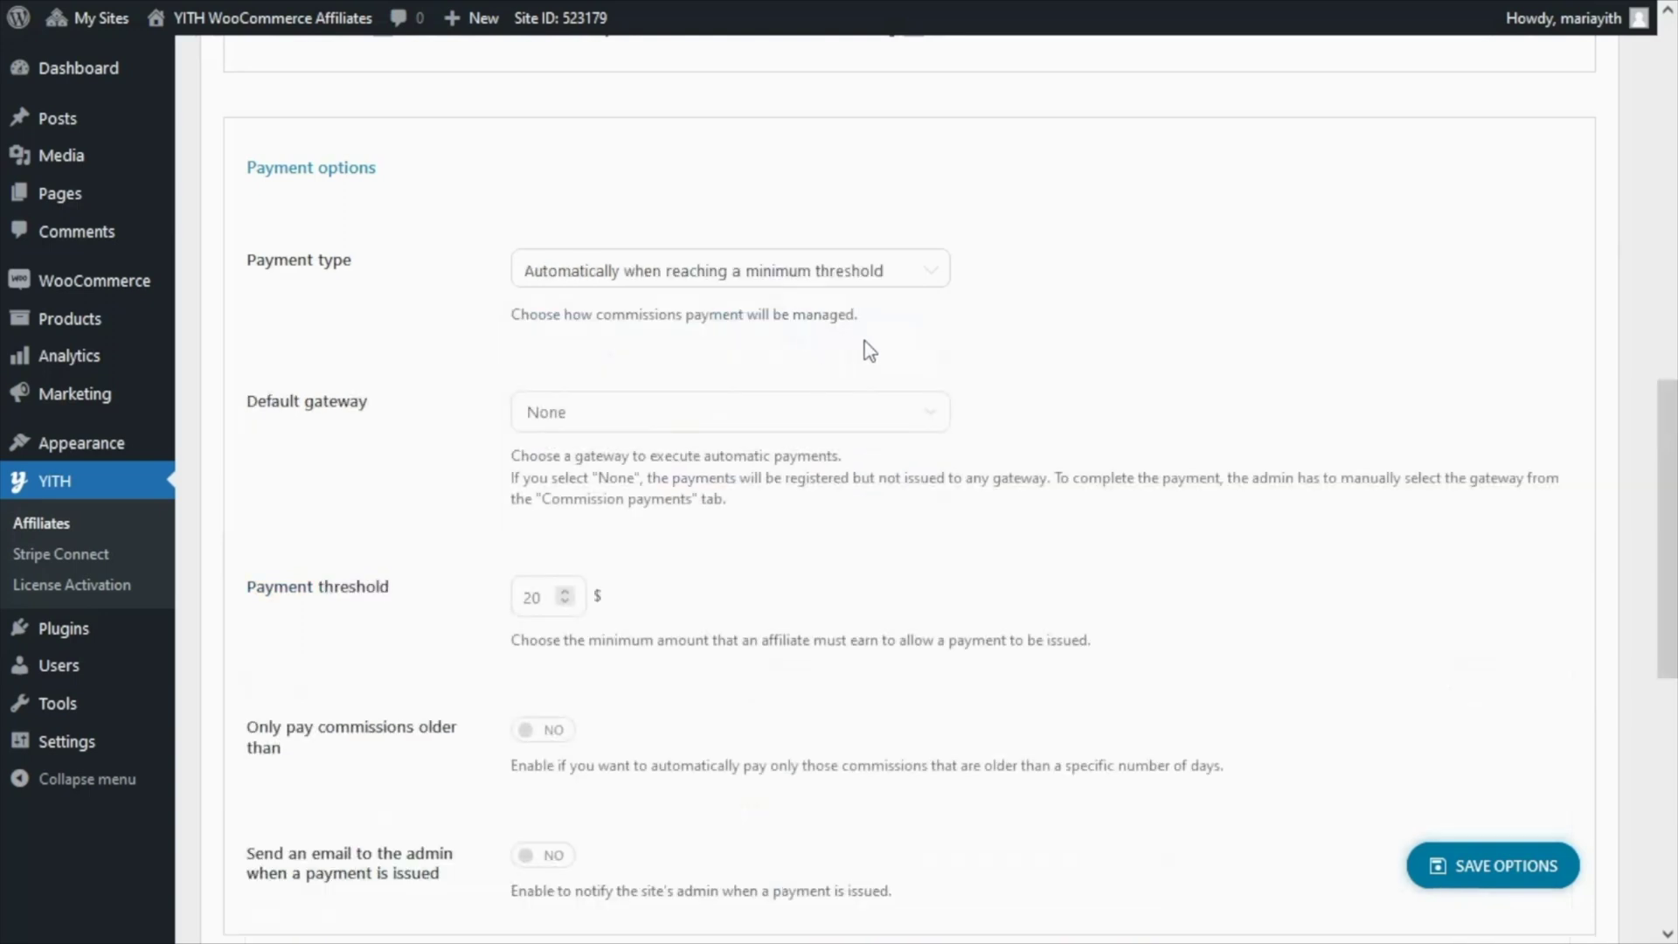
pyautogui.scroll(-4, 925, 360)
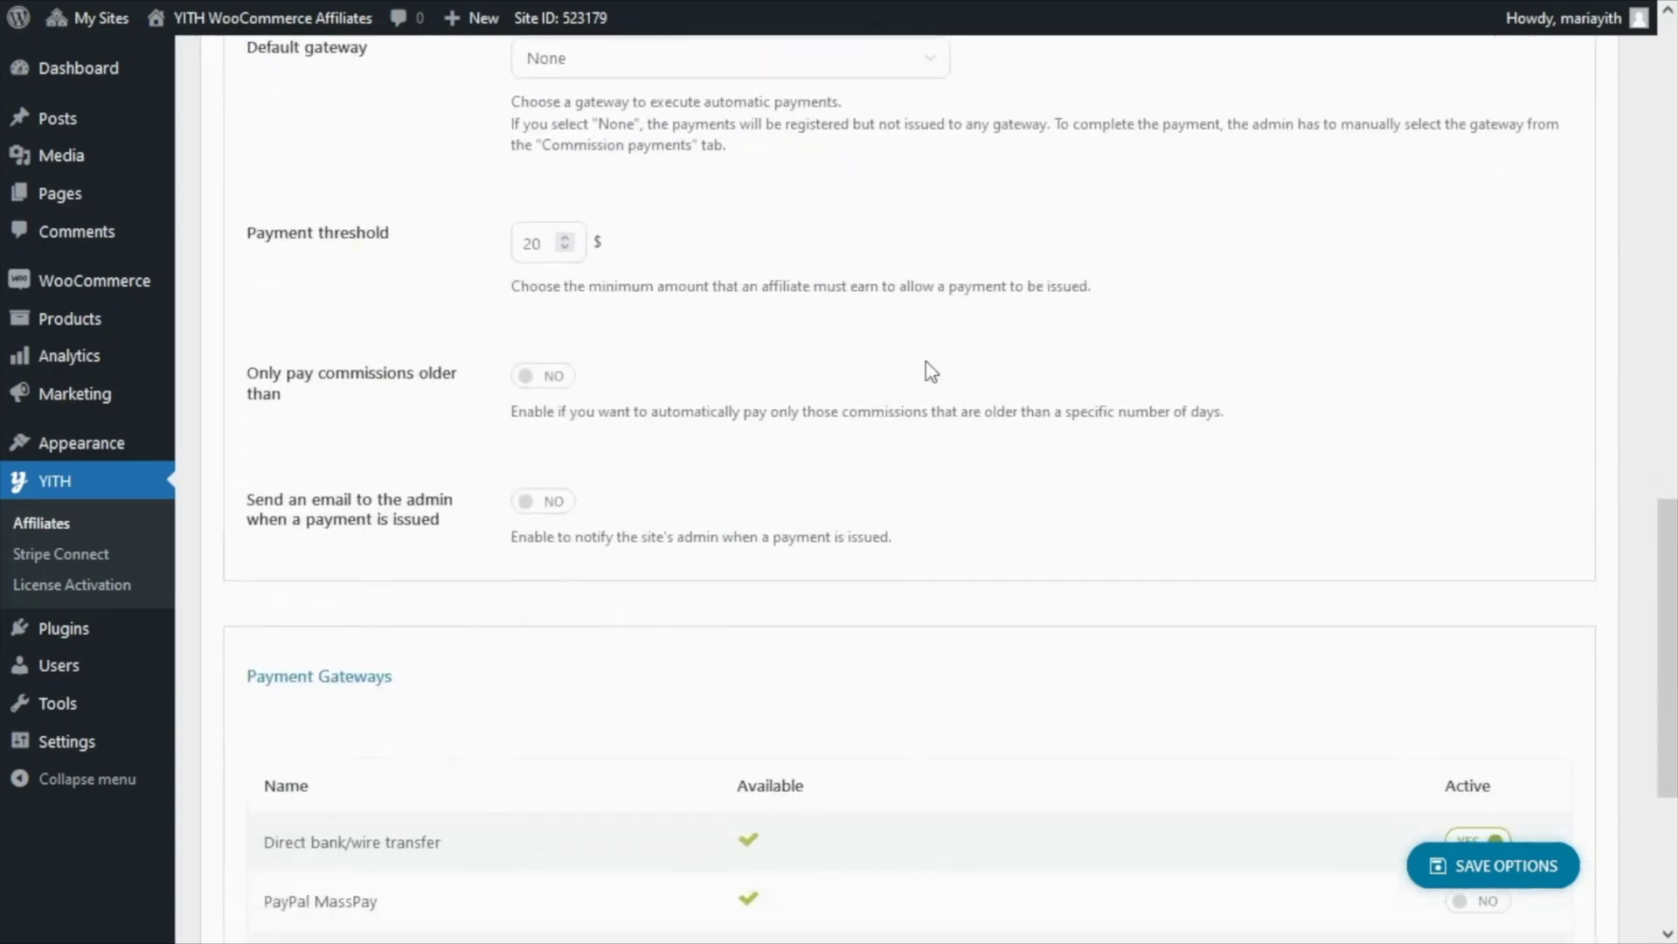
pyautogui.scroll(4, 929, 369)
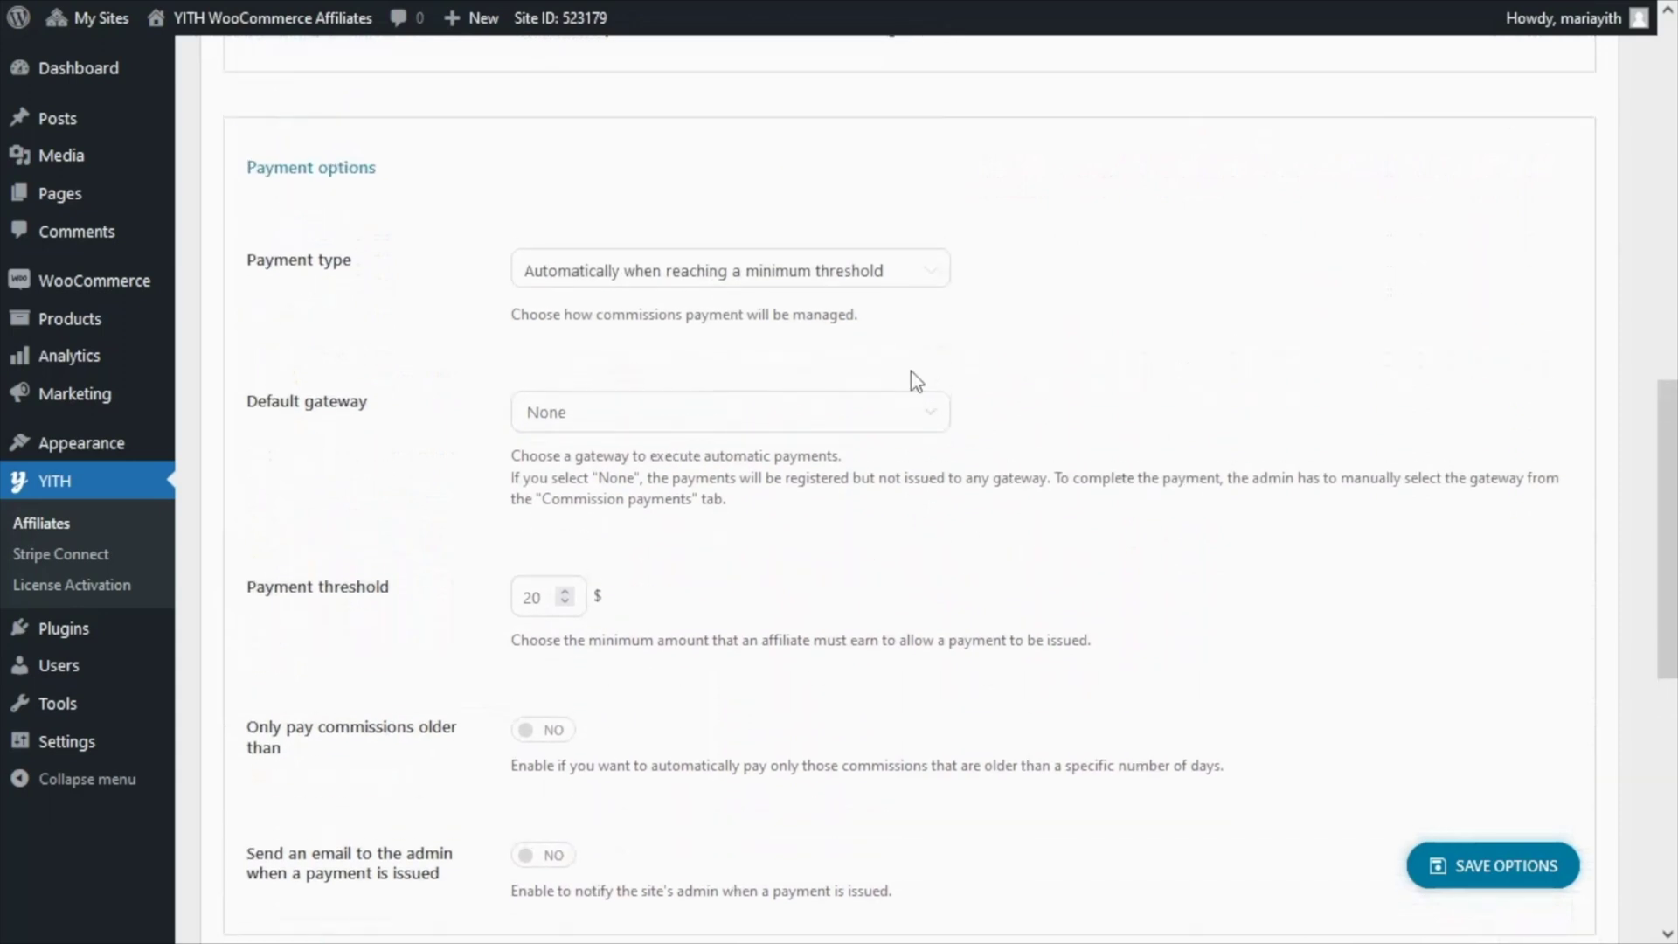
pyautogui.click(899, 278)
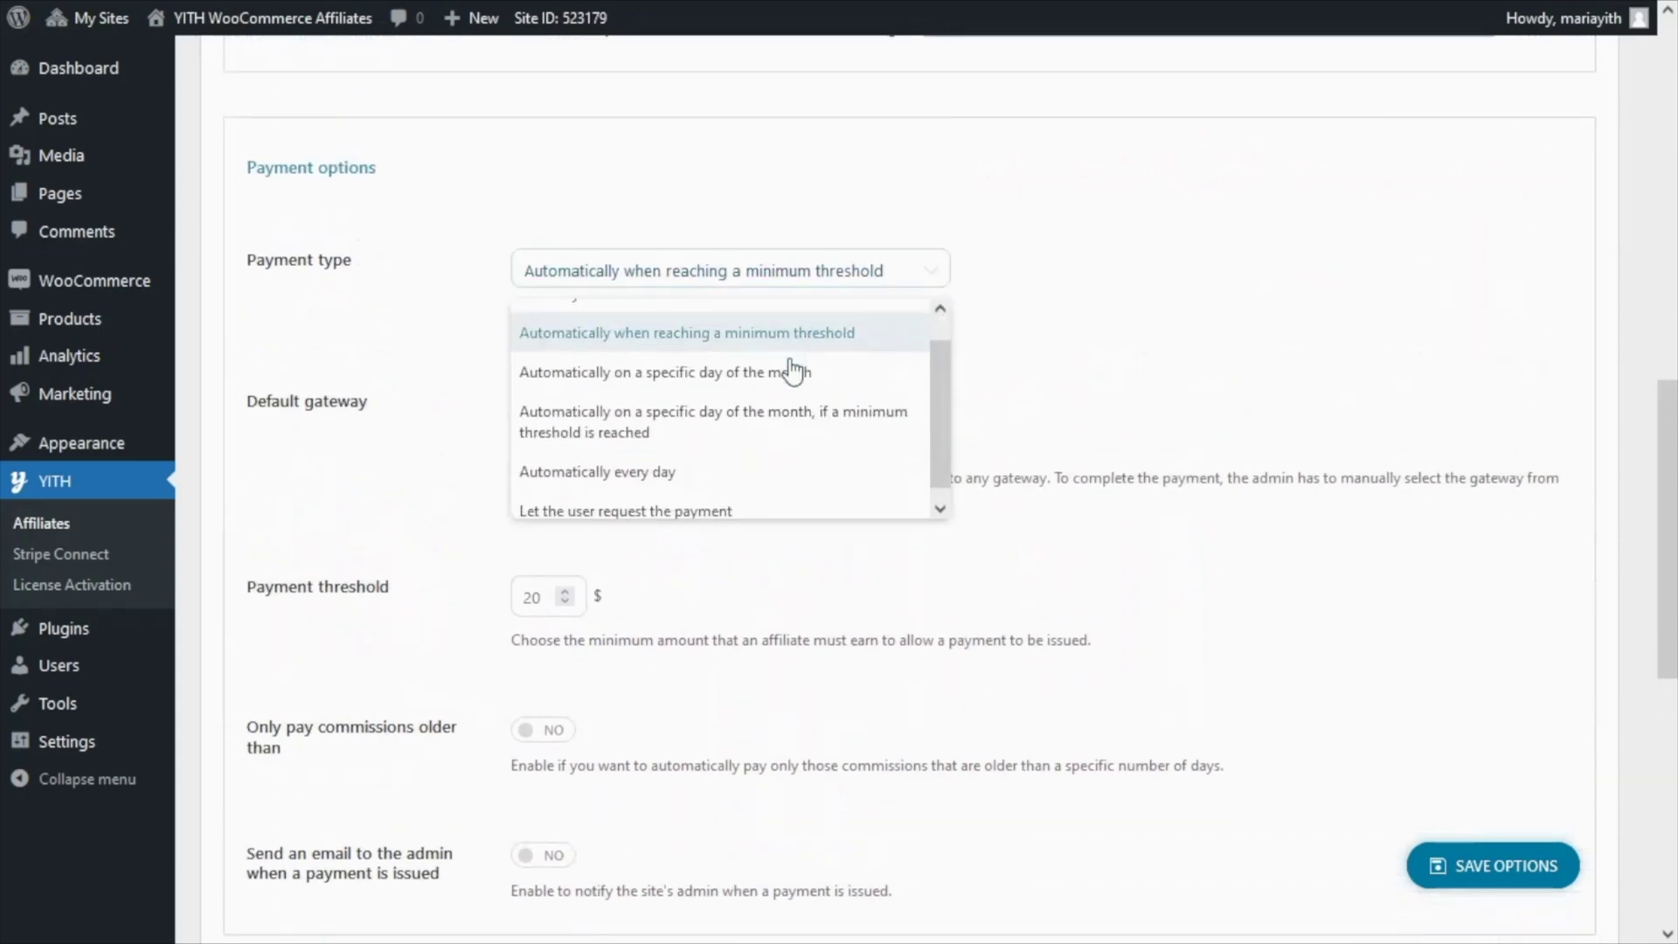
pyautogui.click(769, 502)
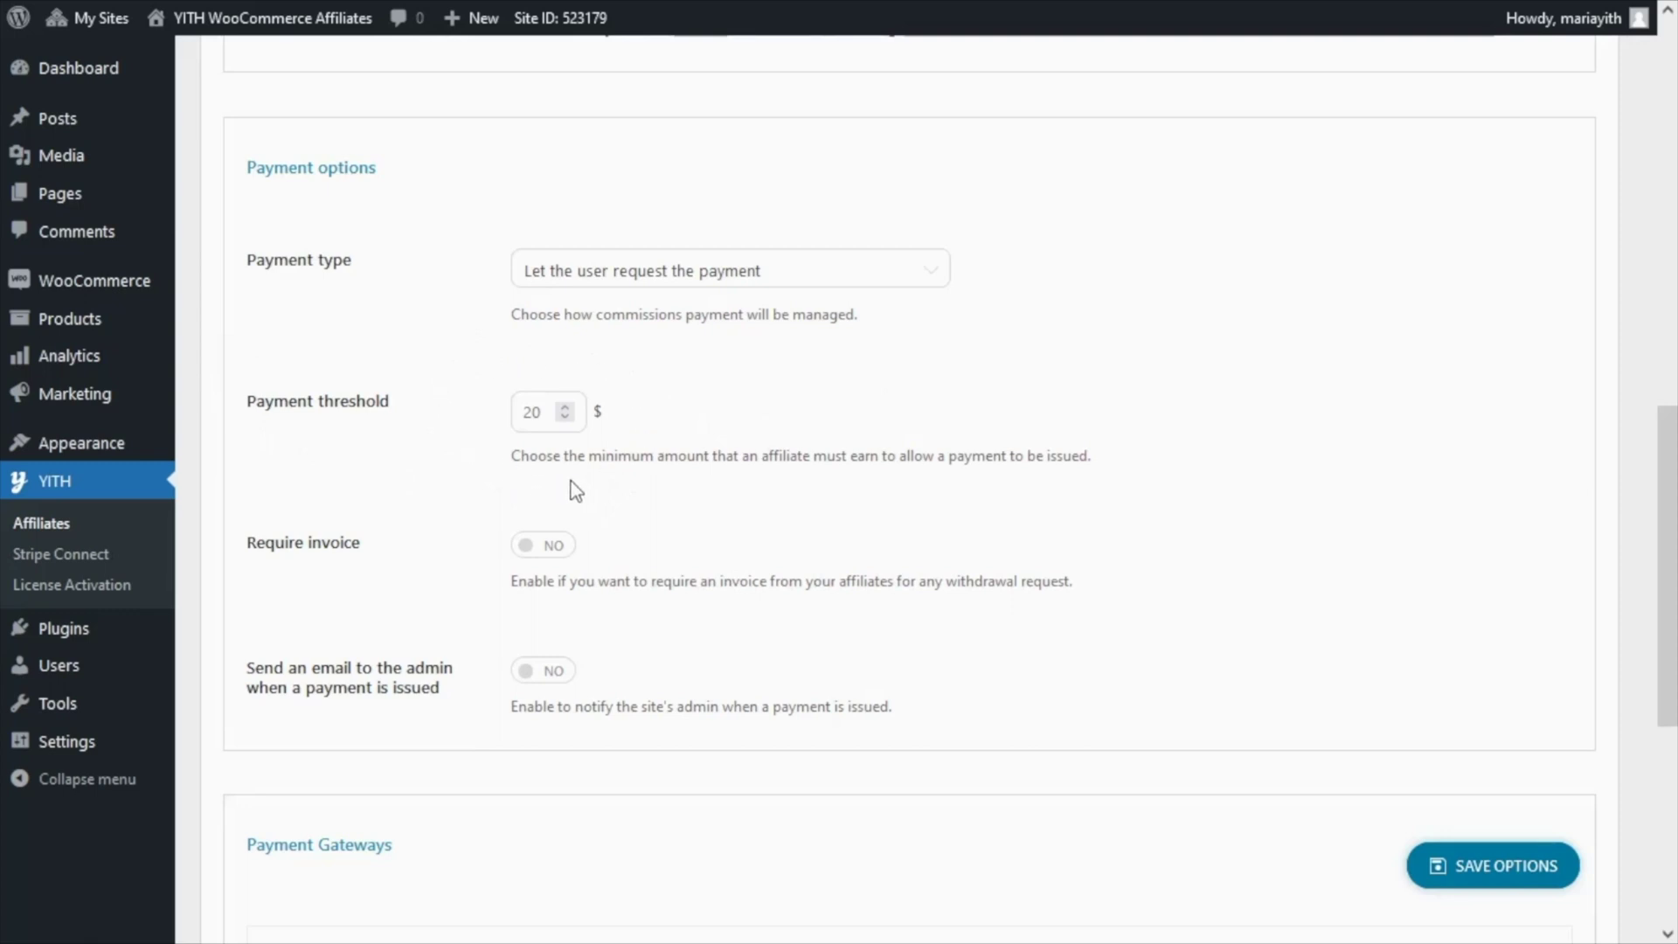
# - Switch Require invoice to YES, then review the invoice method, company details and twelve invoice fields
pyautogui.scroll(-1, 586, 489)
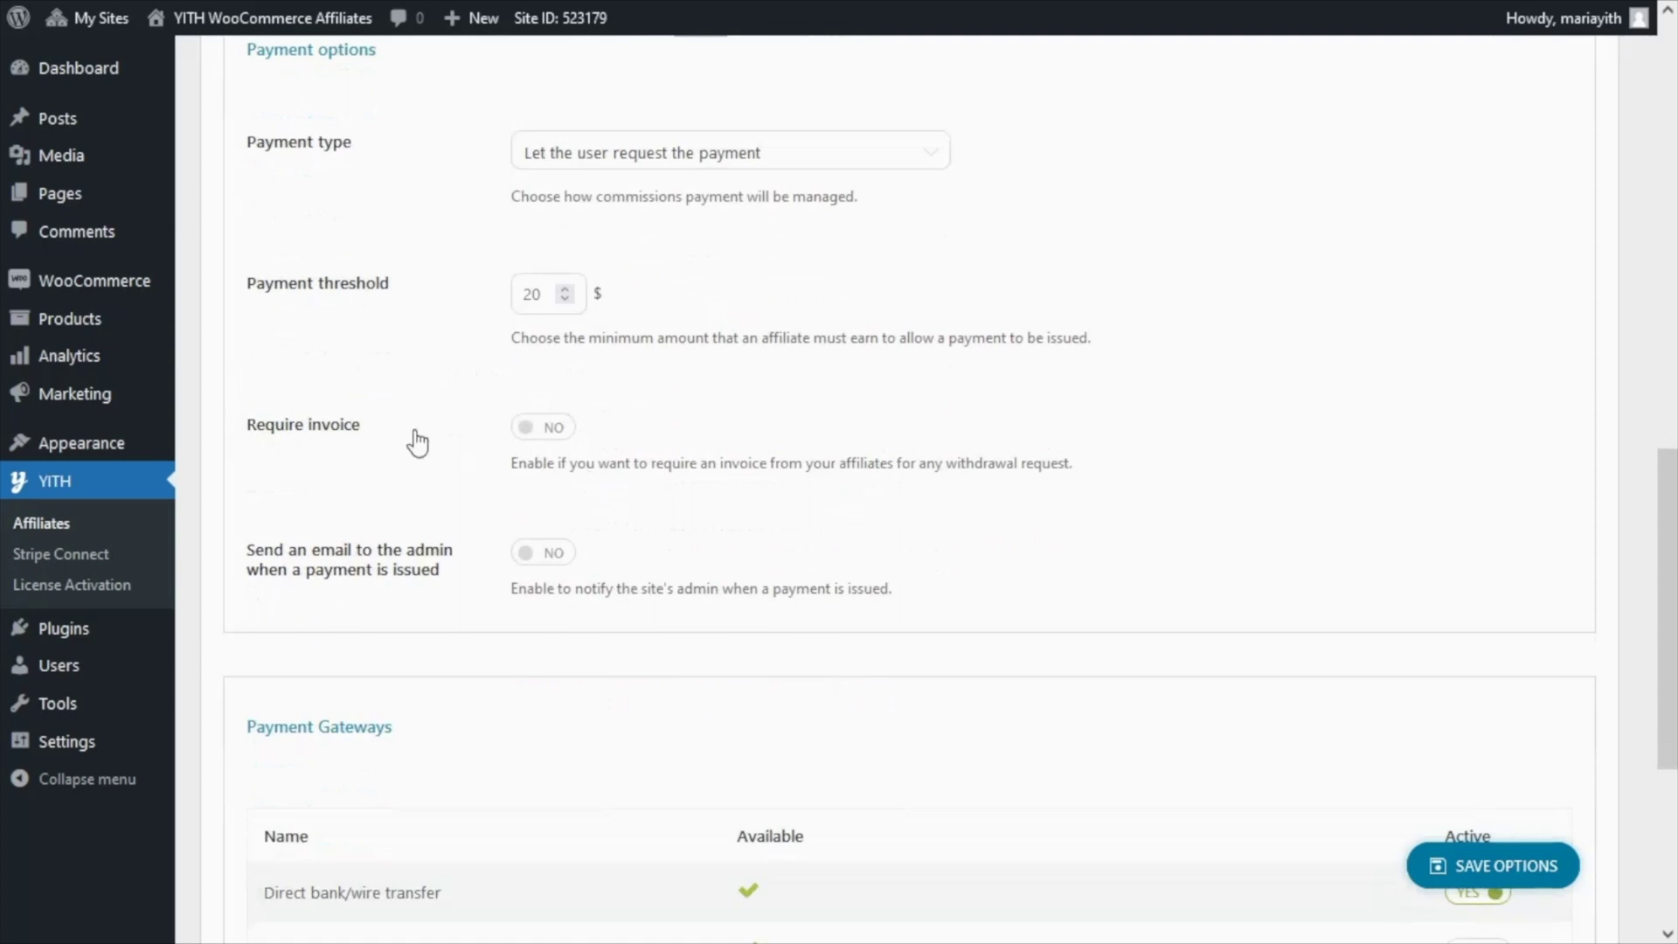
pyautogui.click(546, 430)
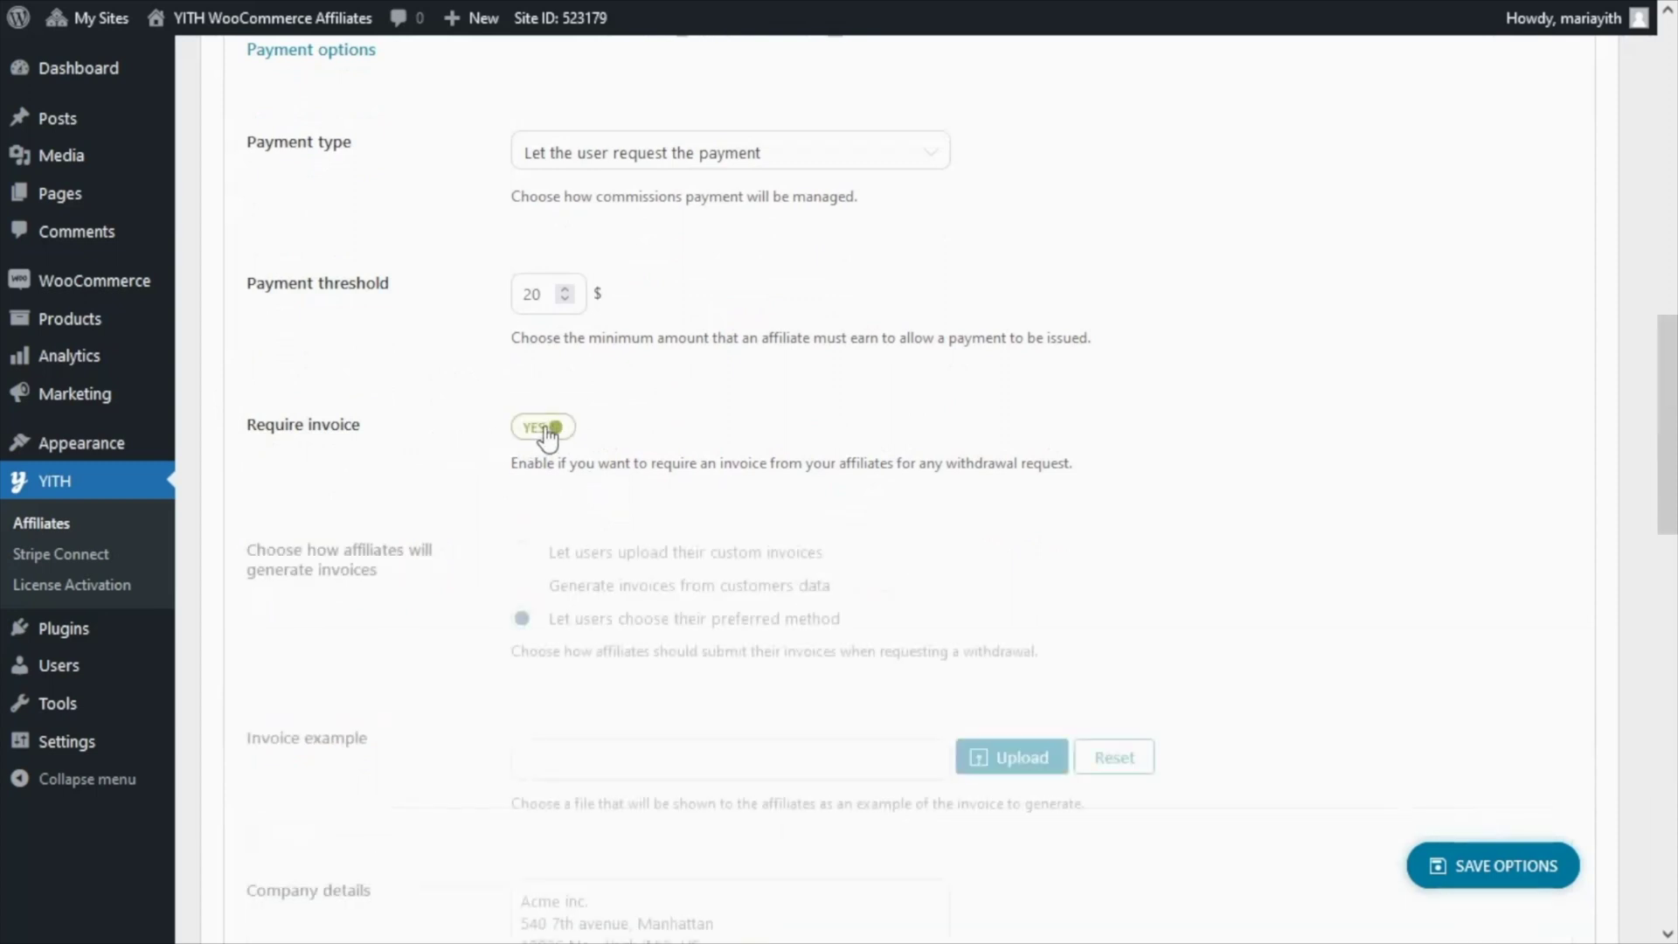
pyautogui.scroll(-1, 487, 457)
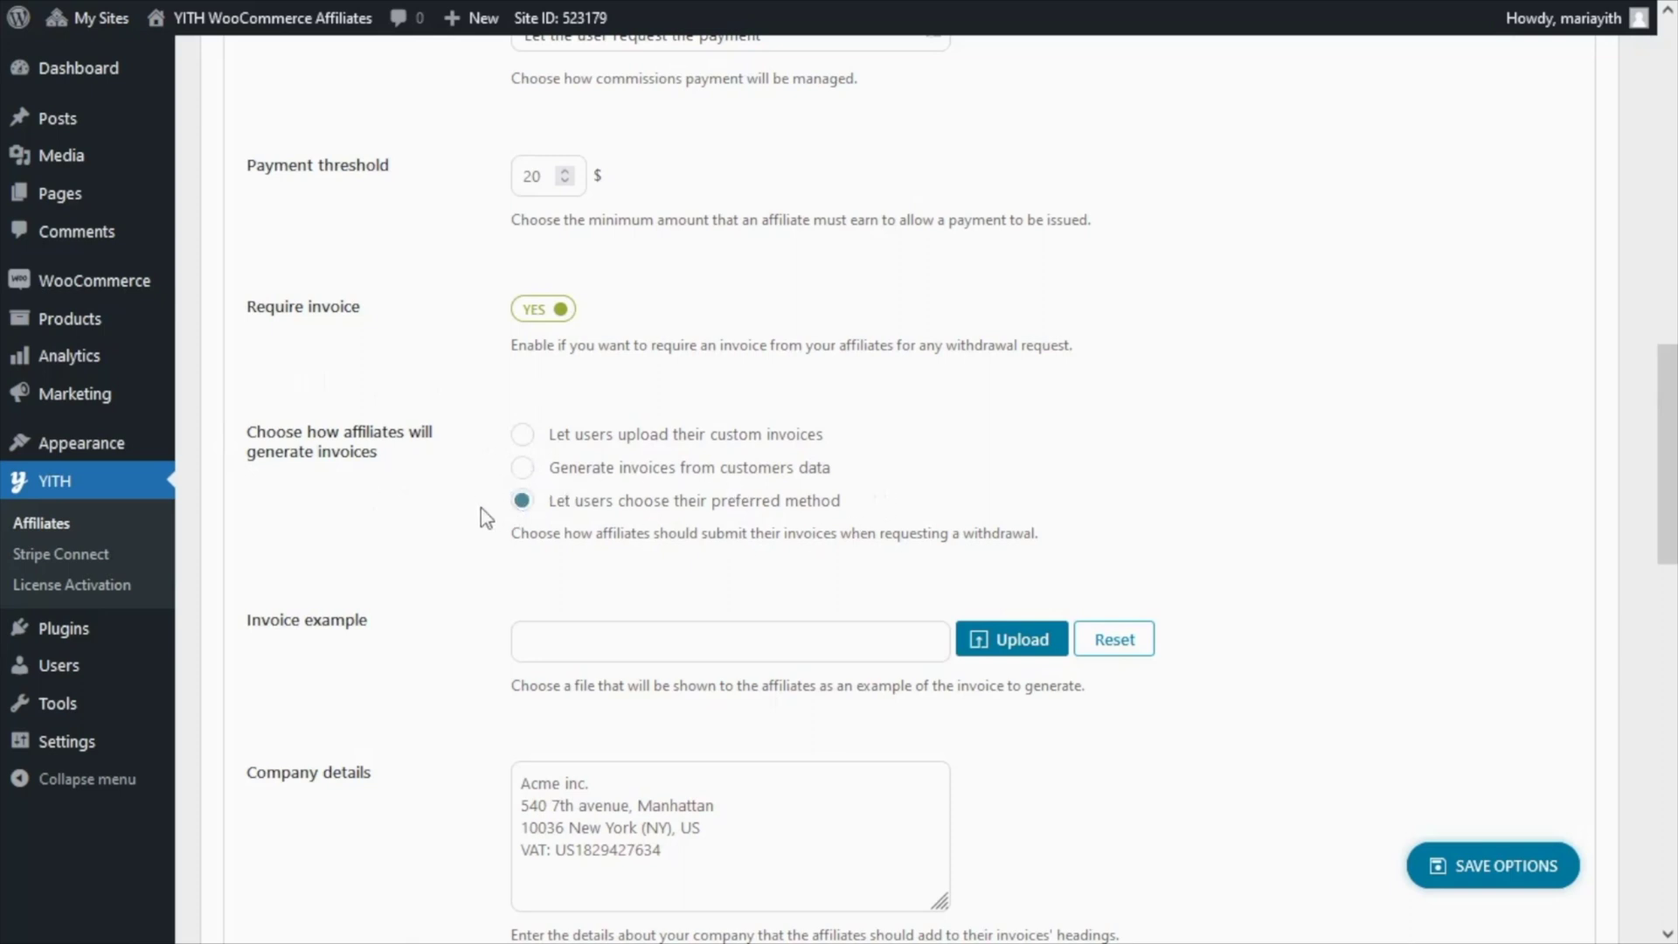
pyautogui.scroll(-3, 482, 514)
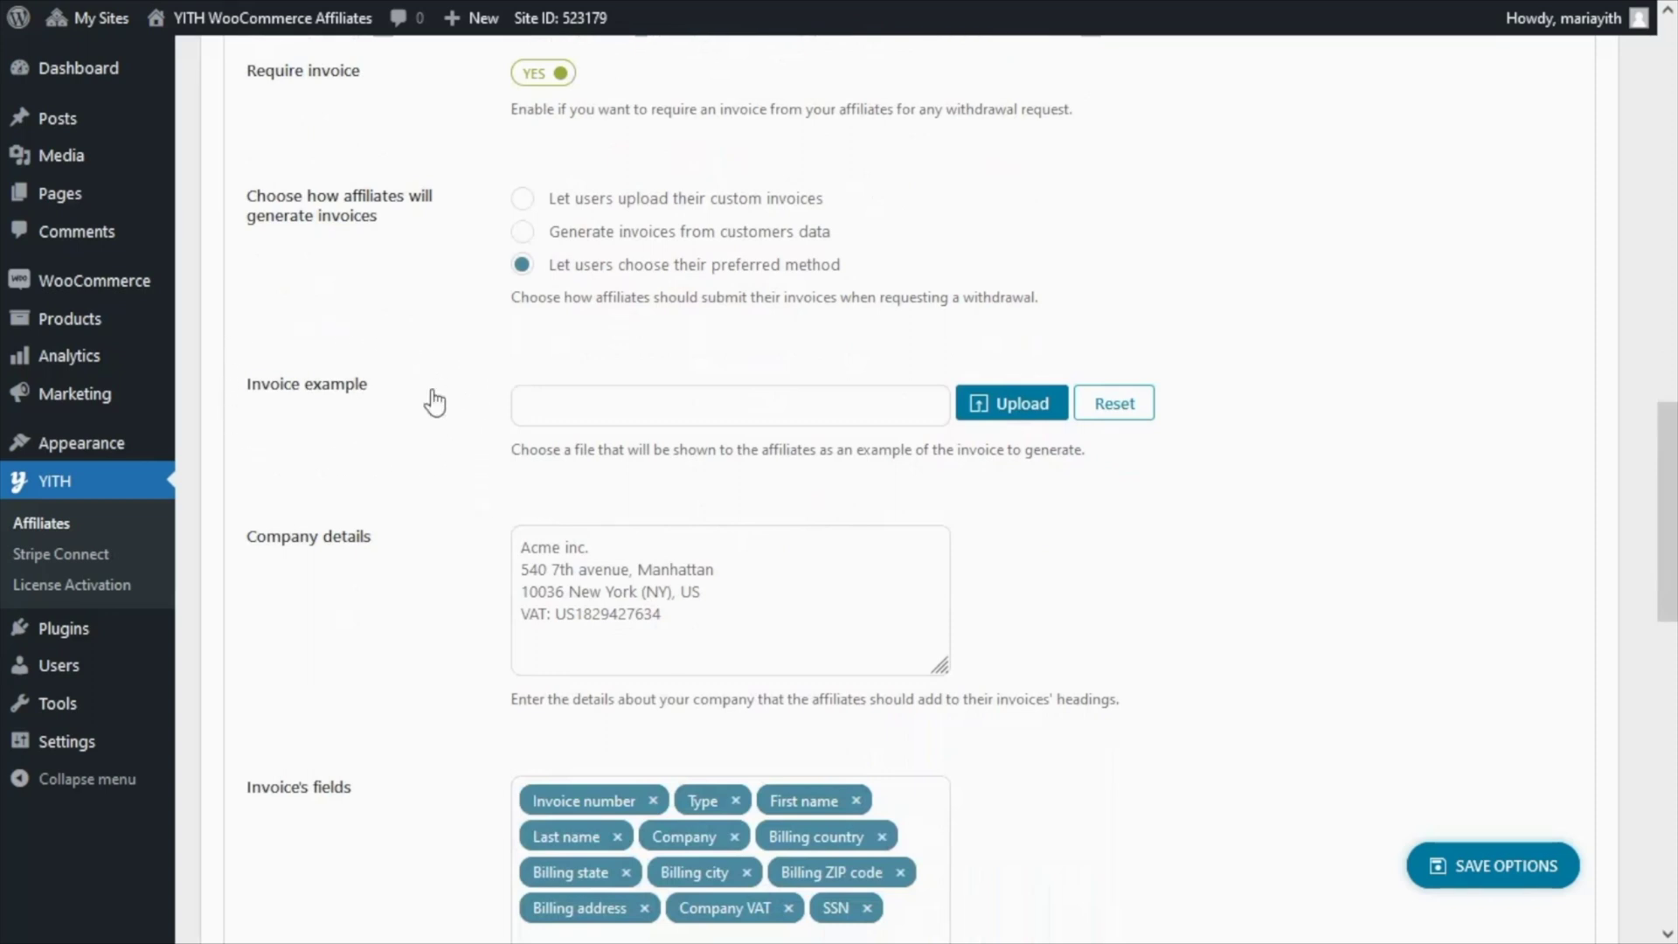
pyautogui.scroll(-3, 431, 399)
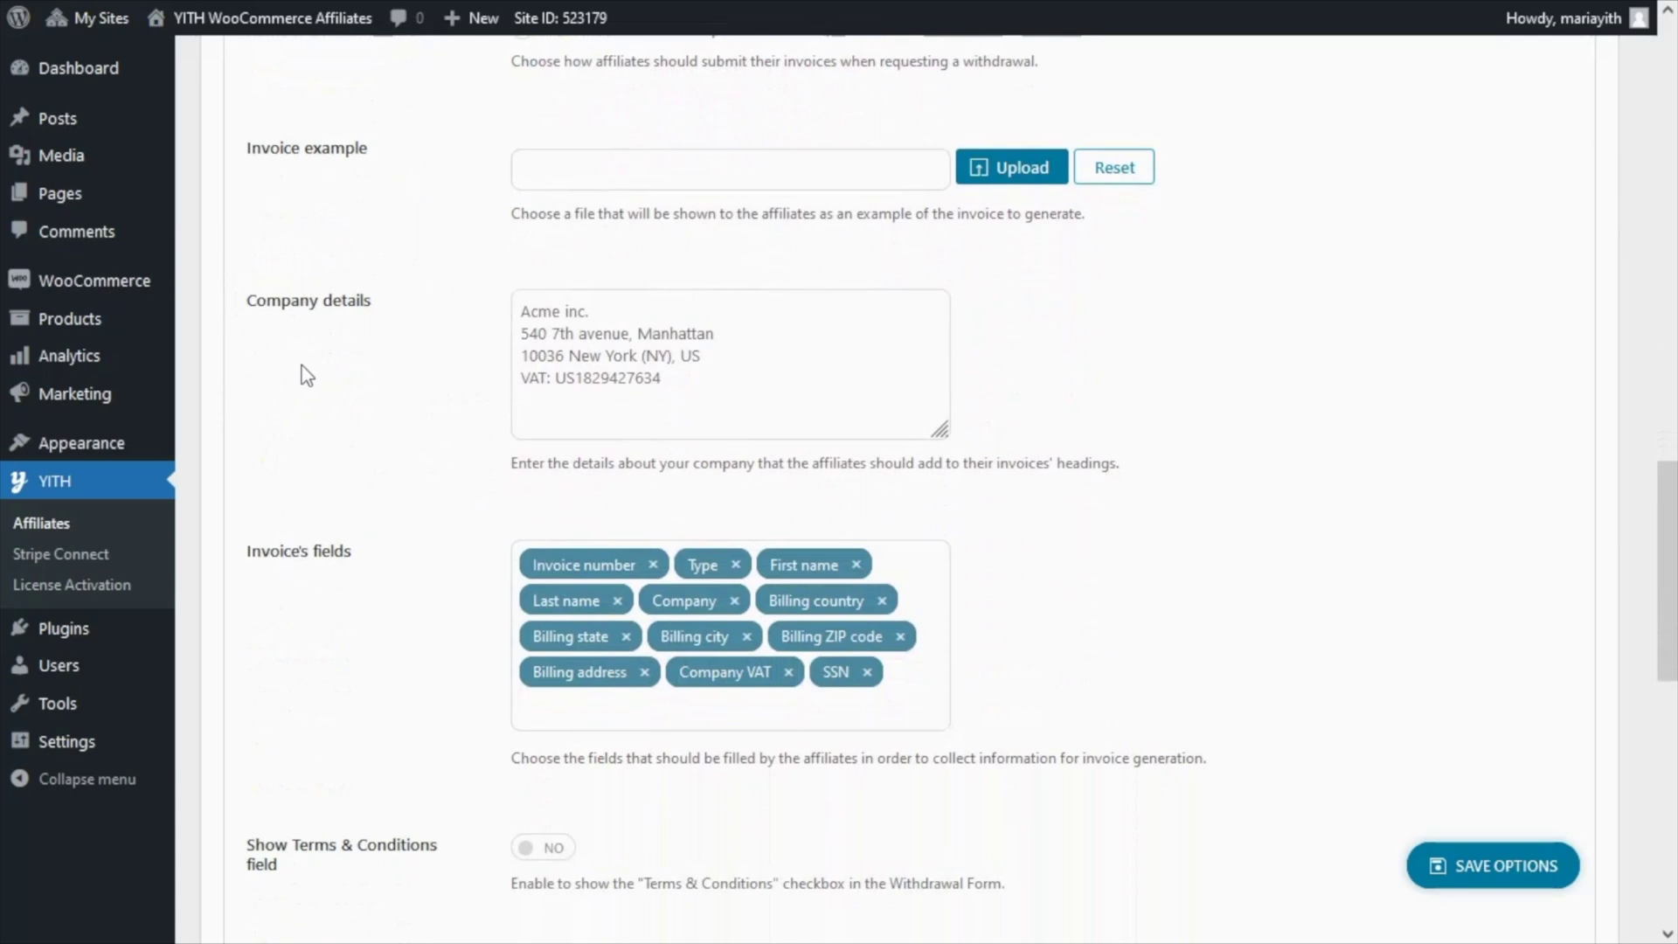
pyautogui.scroll(-3, 444, 327)
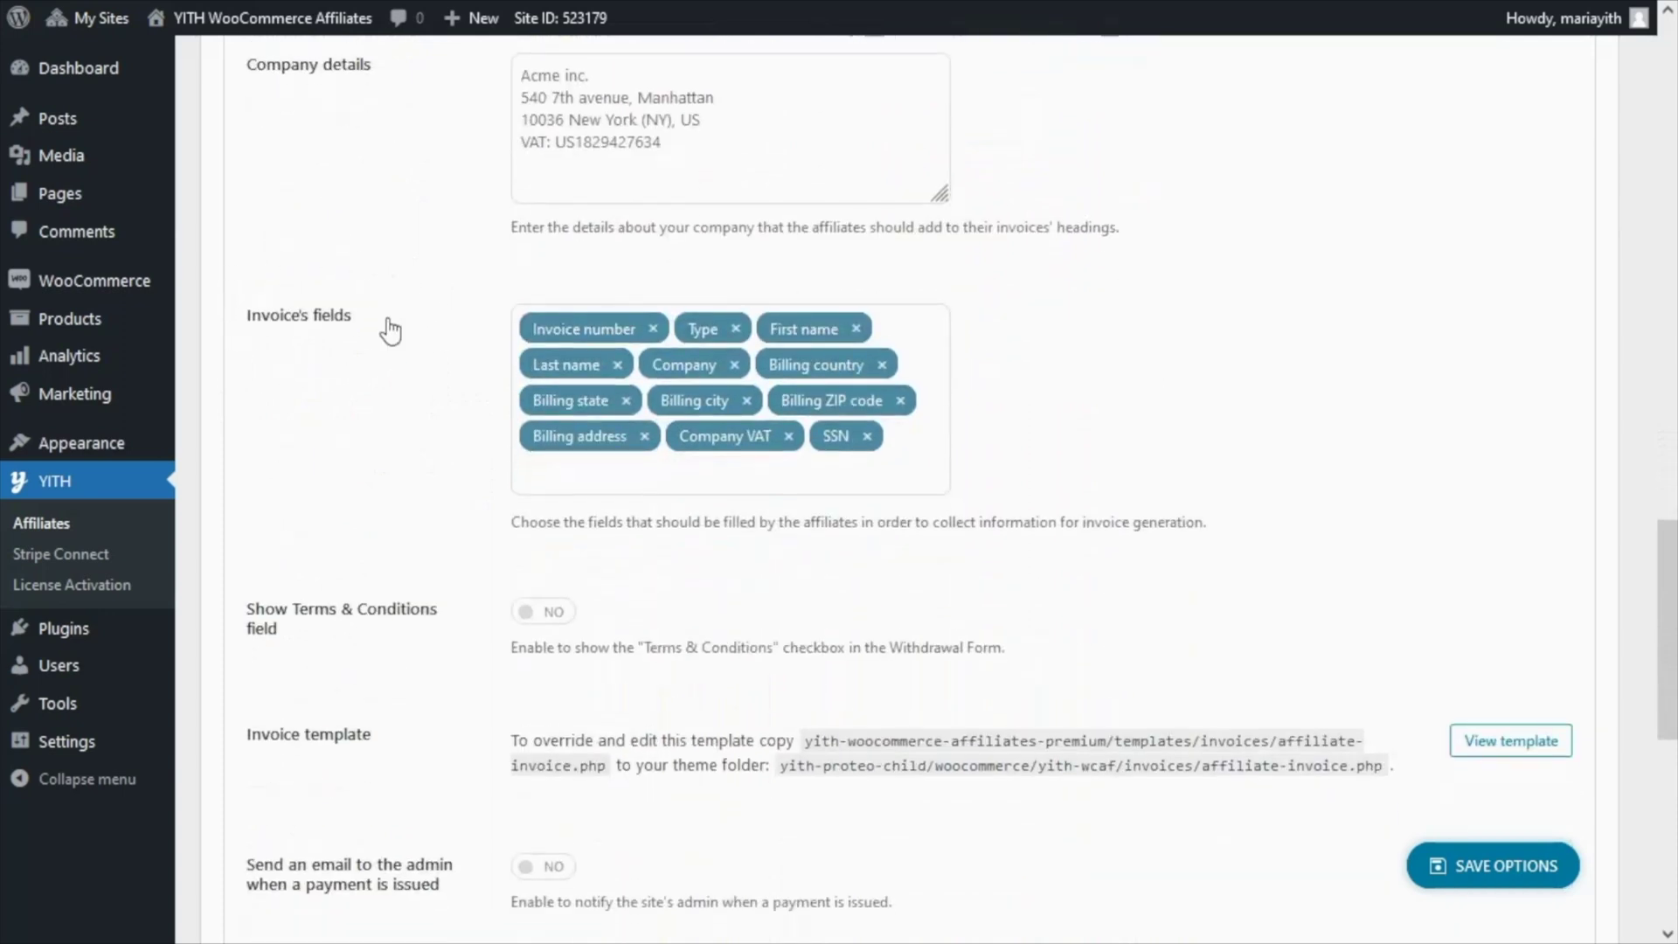
pyautogui.click(552, 482)
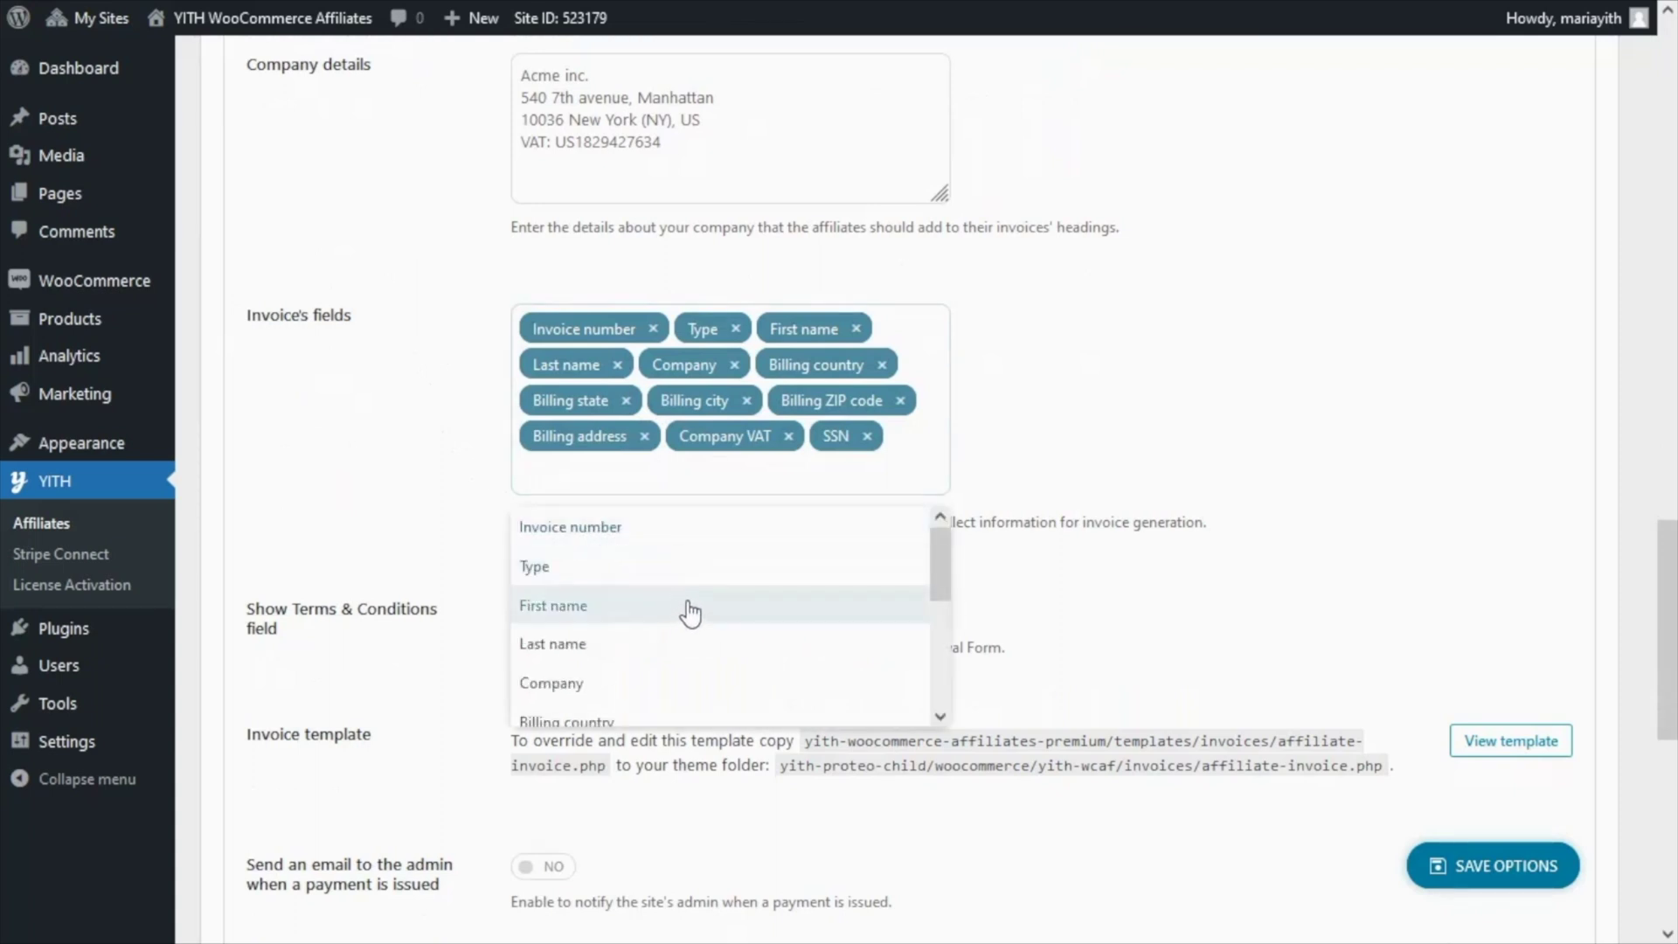
pyautogui.click(1067, 385)
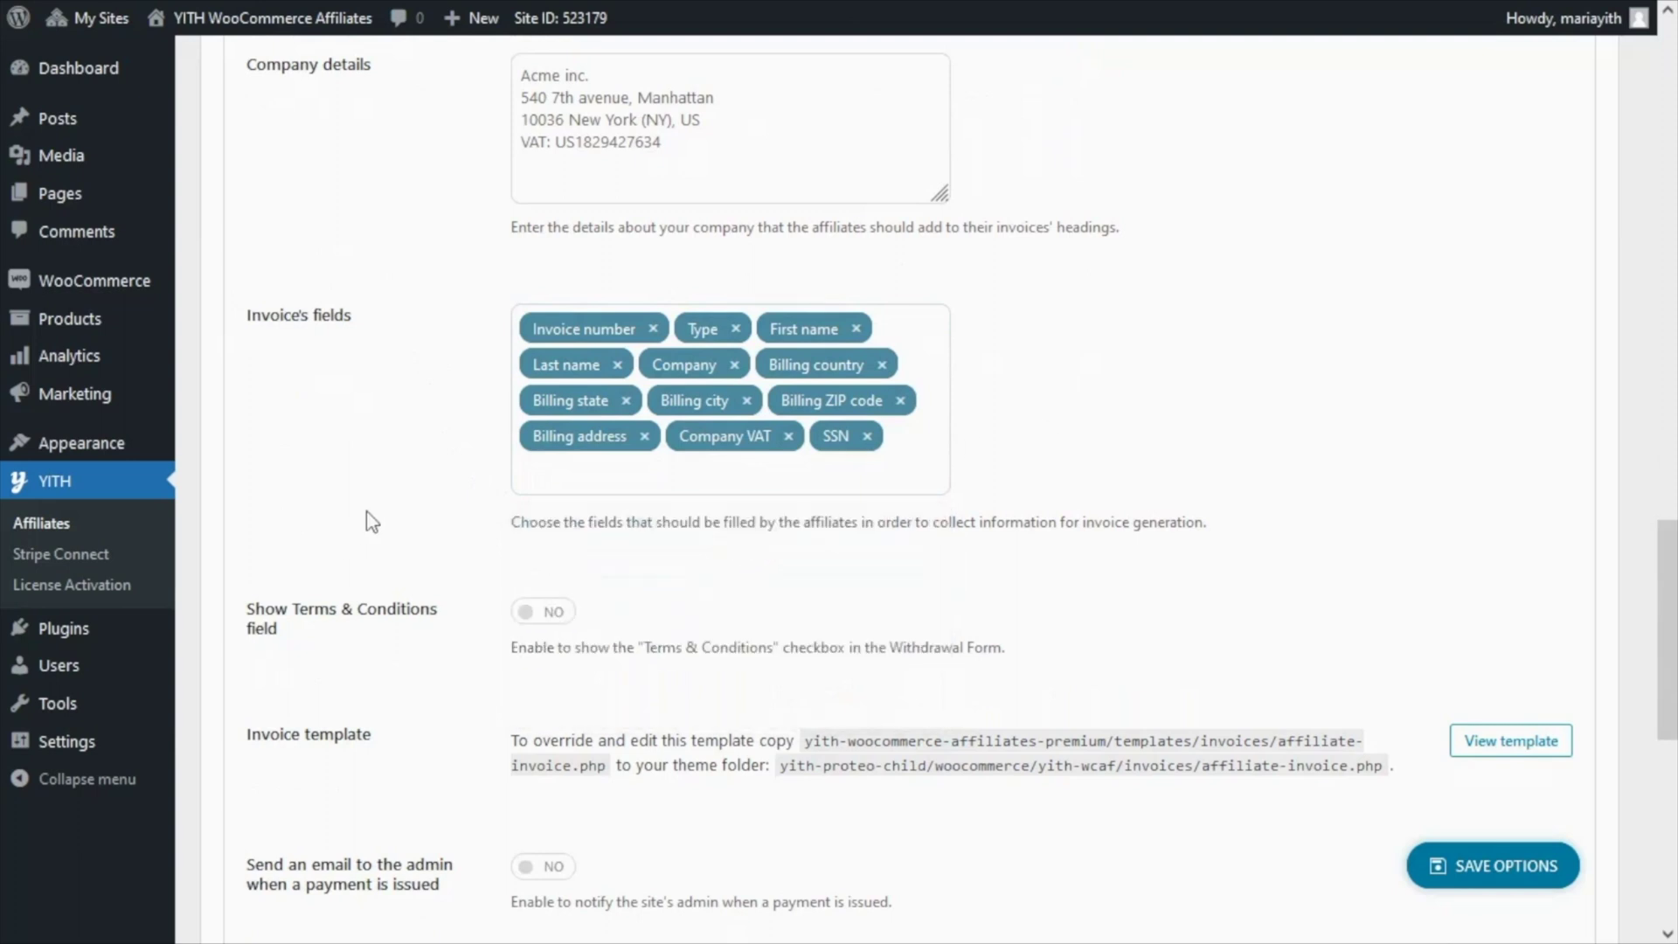
pyautogui.scroll(-1, 372, 521)
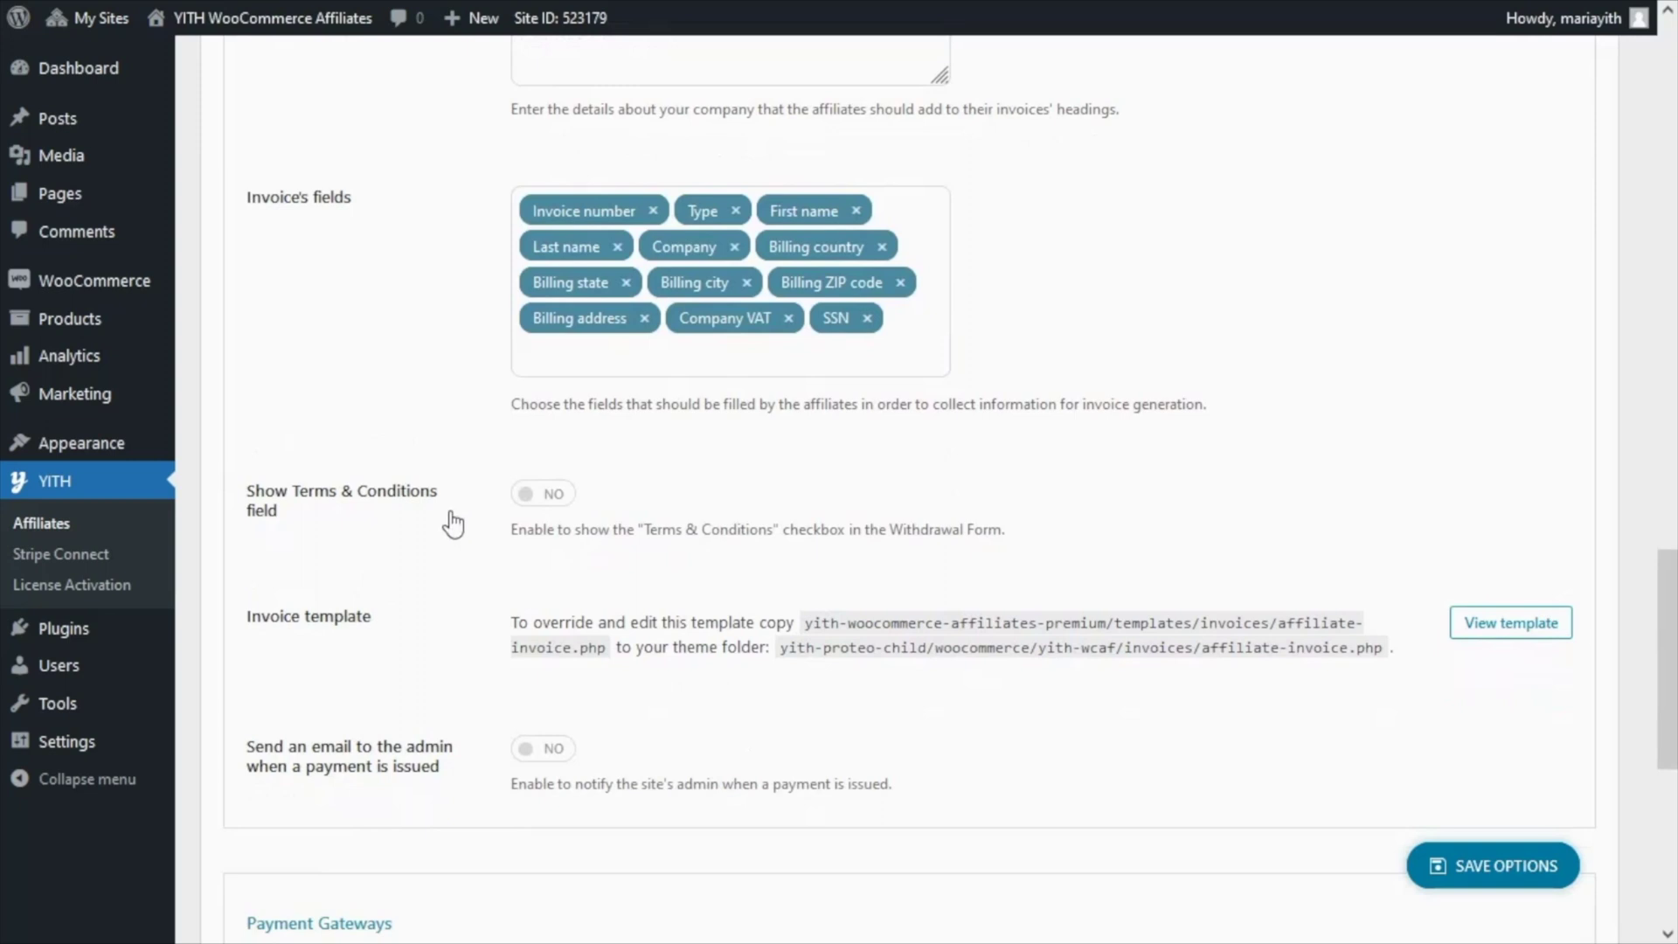
# - Turn on Show Terms & Conditions field and scroll down to the Payment Gateways table
pyautogui.click(539, 496)
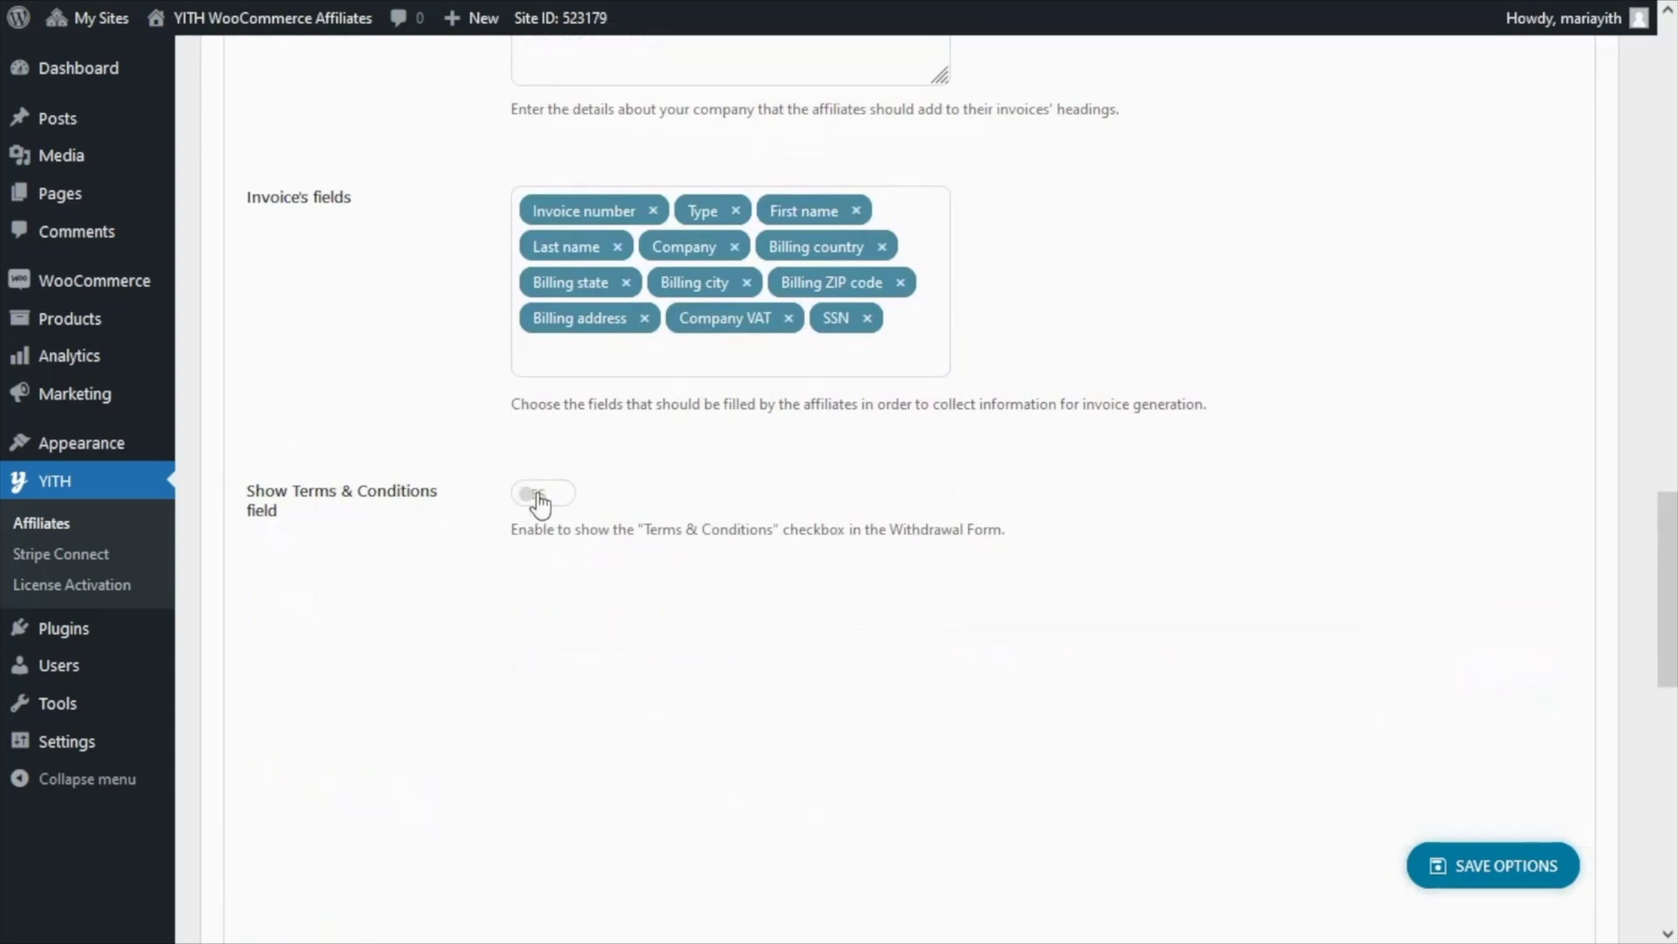
pyautogui.scroll(-1, 463, 527)
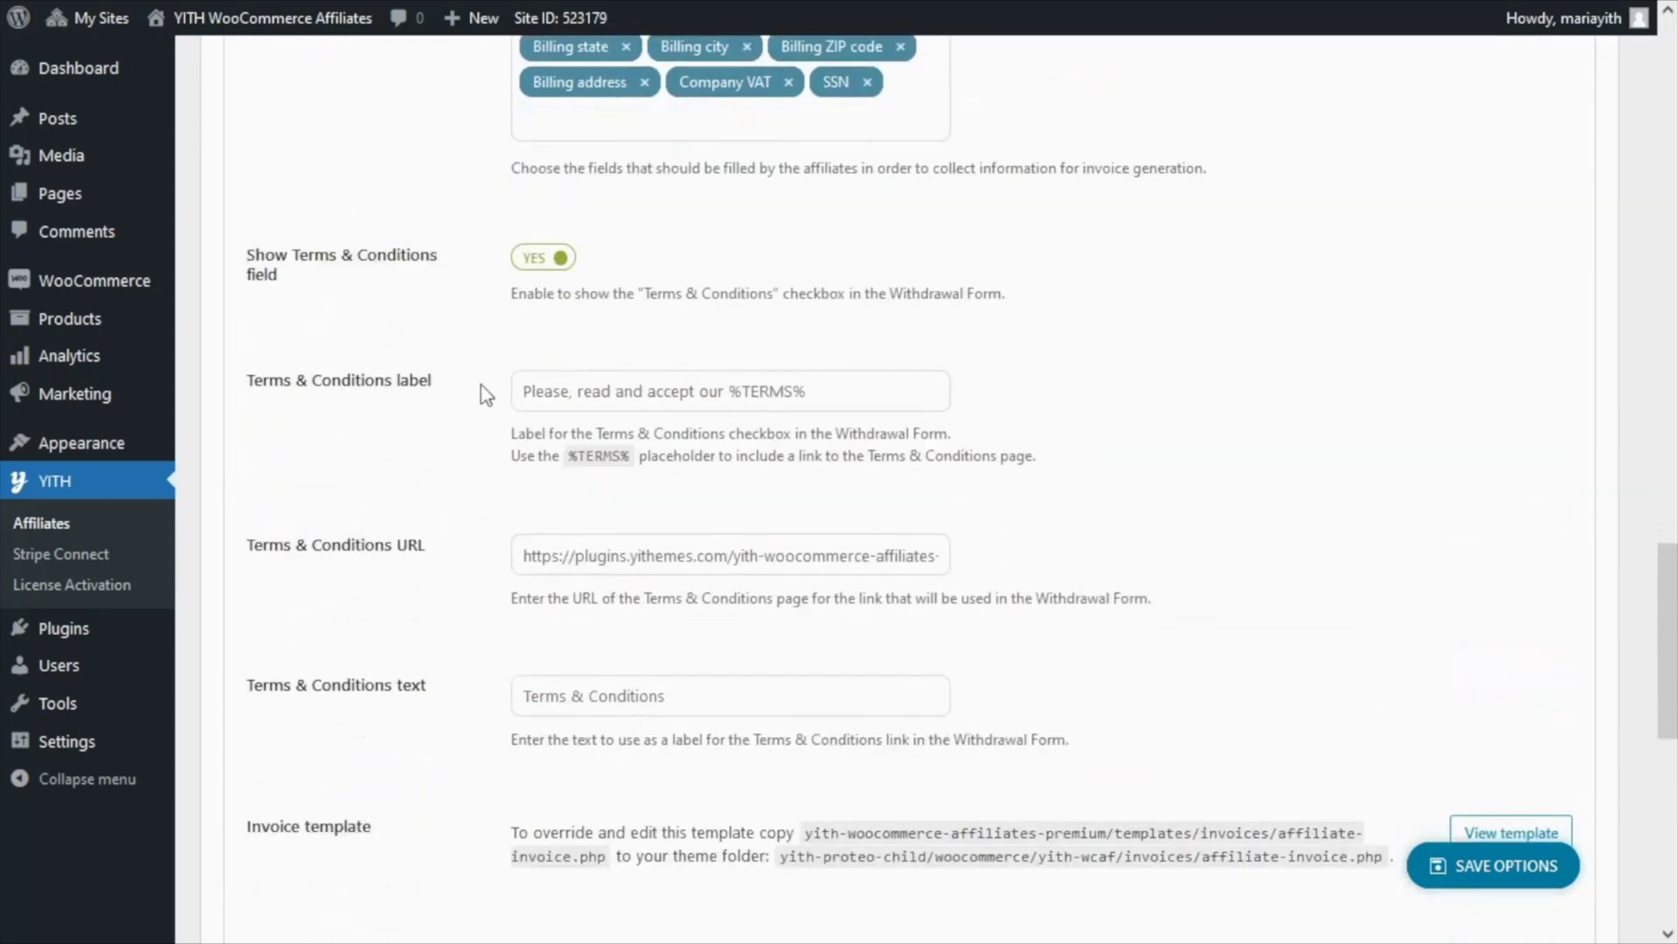
pyautogui.scroll(-1, 454, 422)
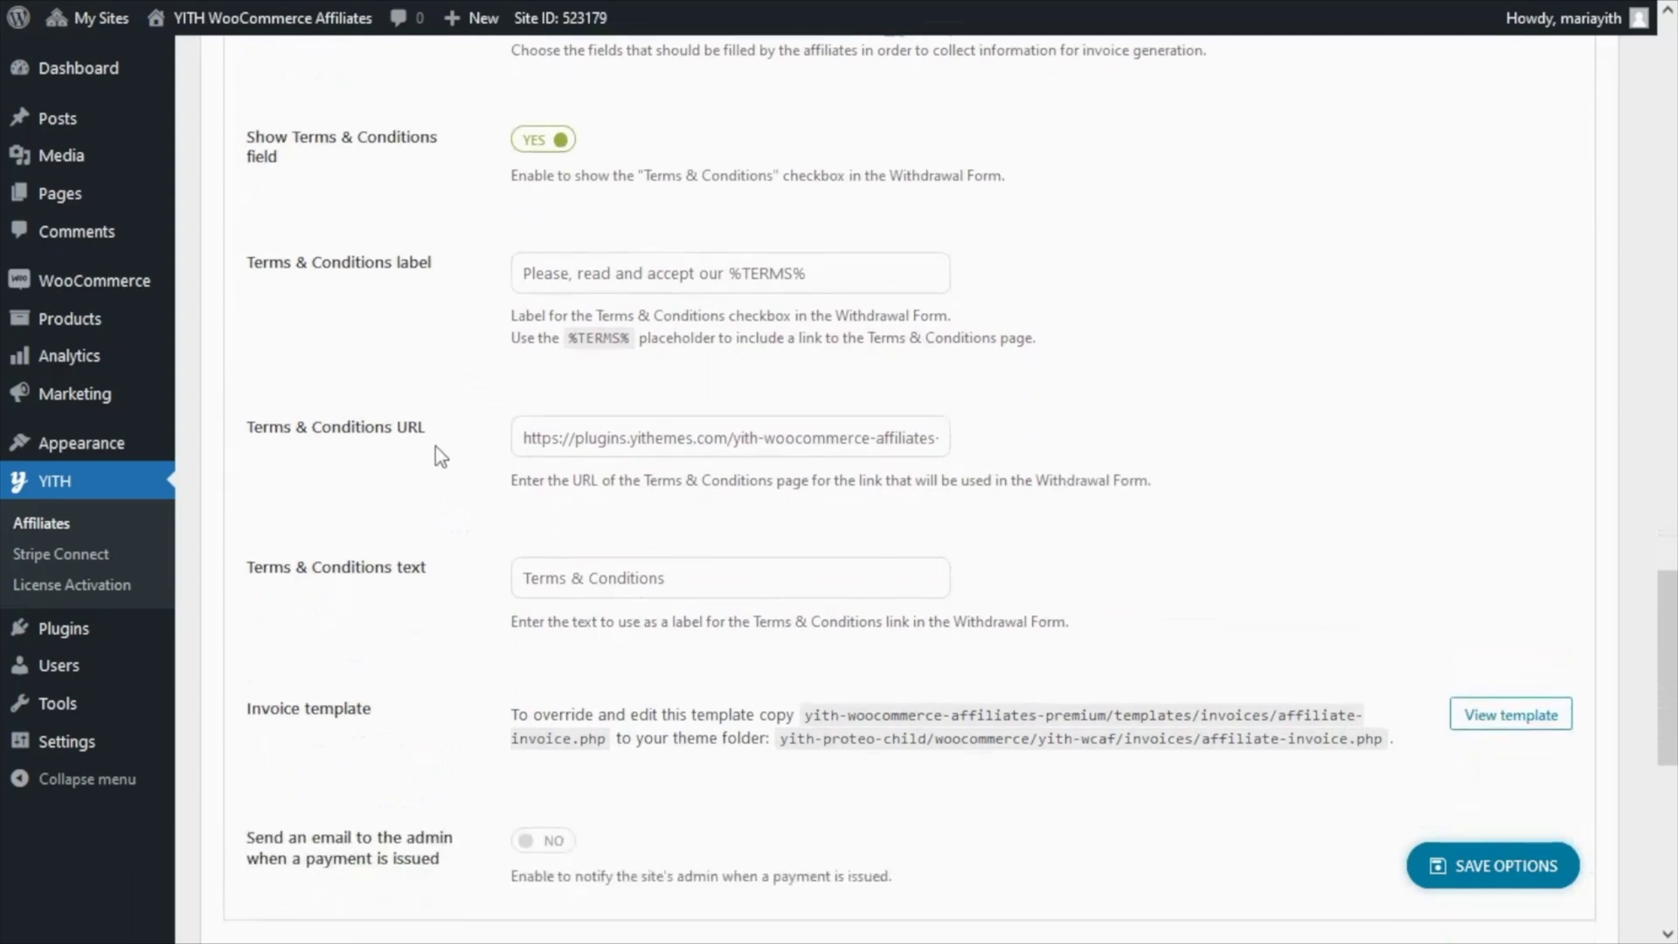
pyautogui.scroll(-1, 450, 450)
pyautogui.scroll(-2, 457, 476)
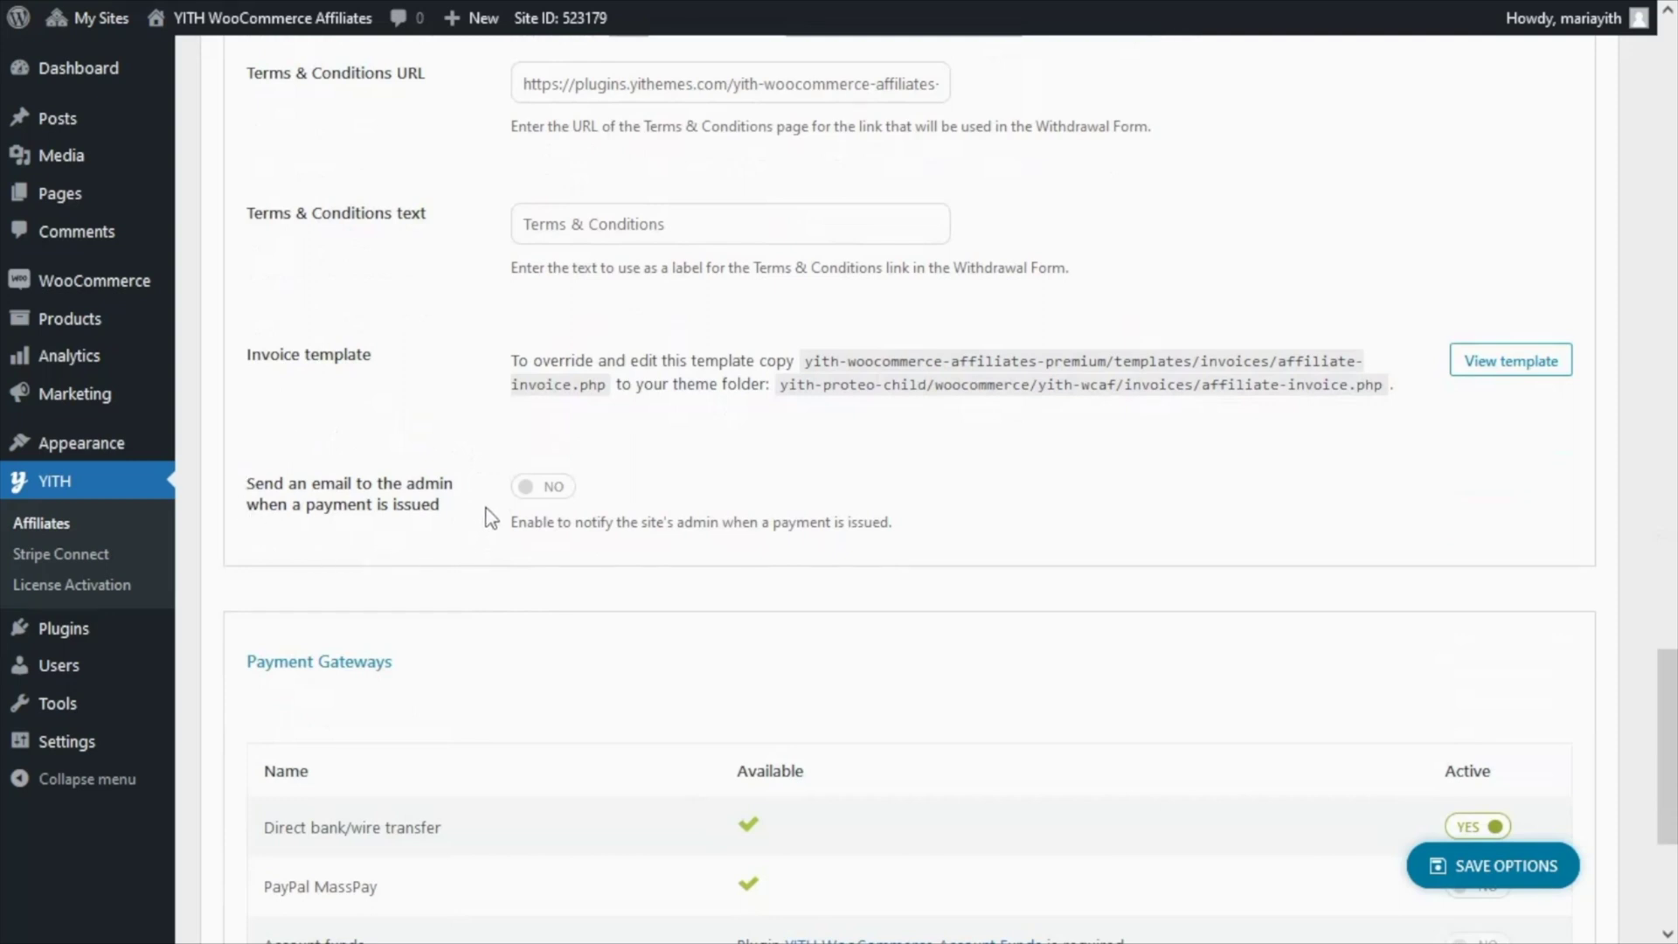
pyautogui.scroll(-3, 491, 517)
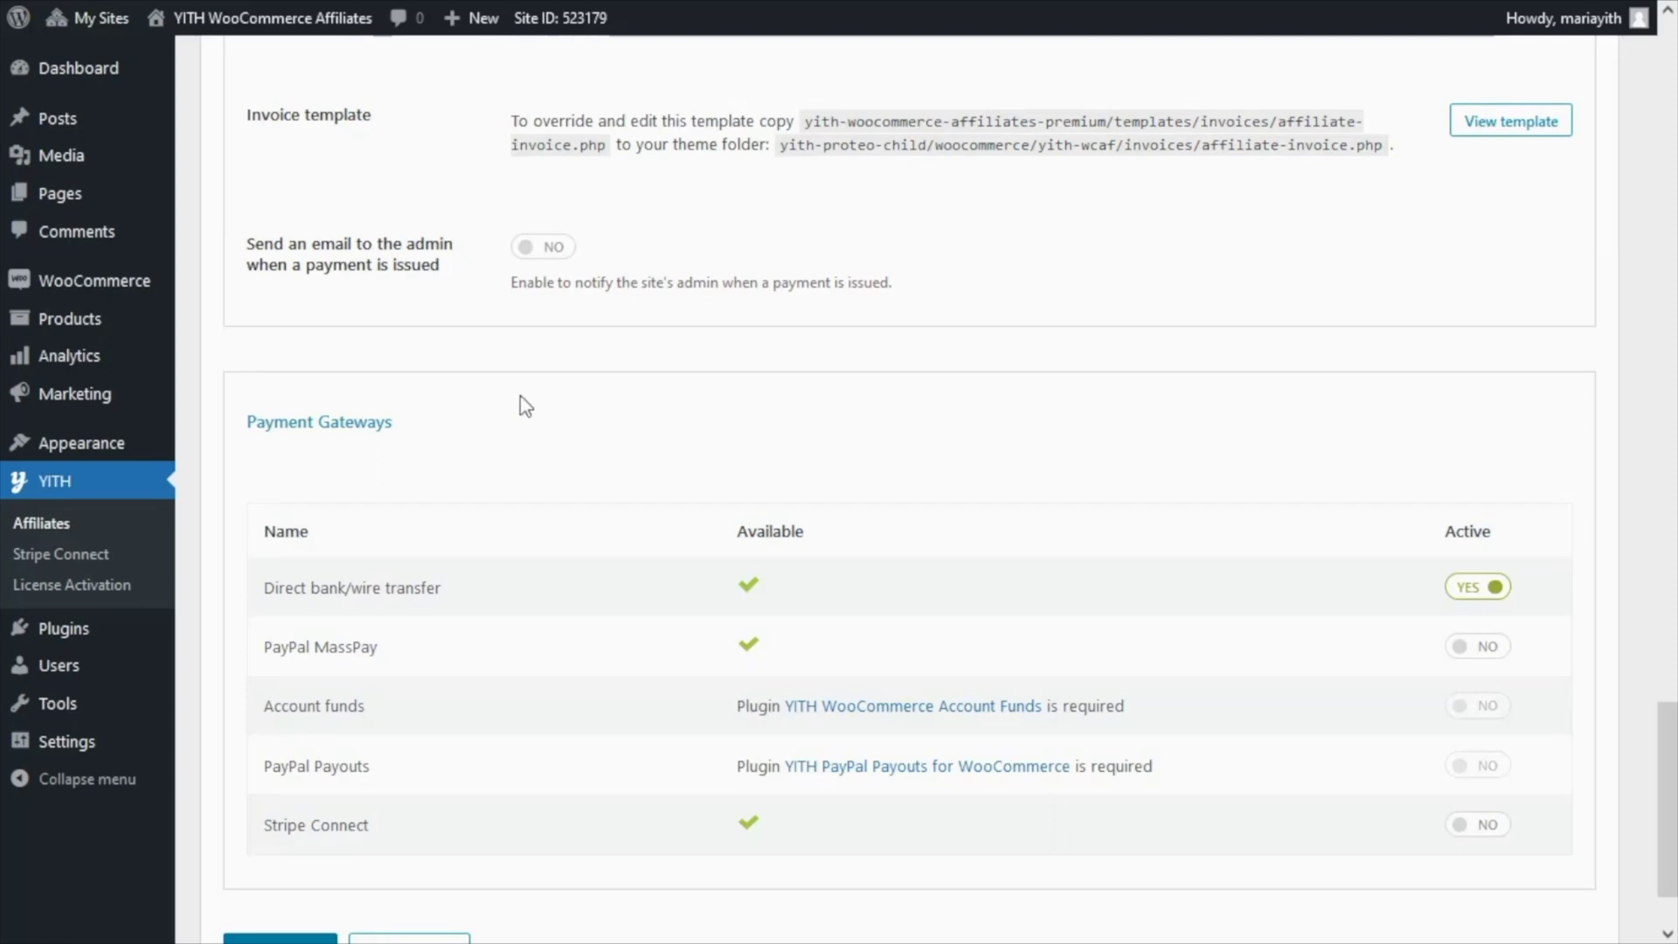
# - Activate the PayPal MassPay and Stripe Connect gateways and save the options
pyautogui.scroll(-2, 541, 360)
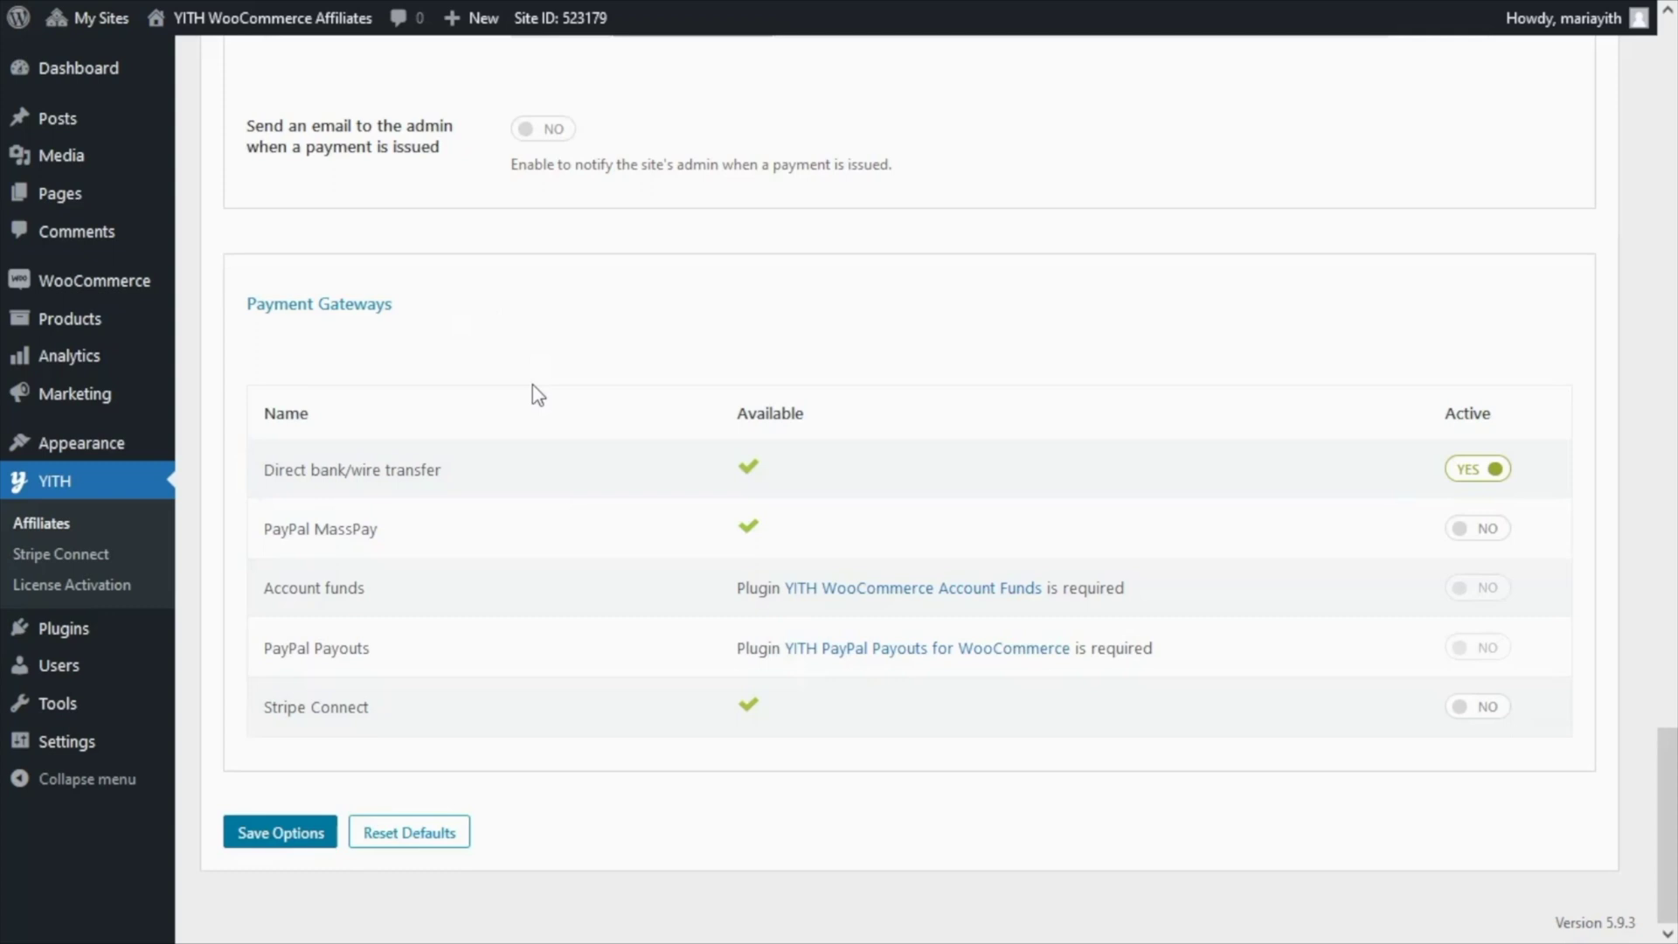
pyautogui.moveTo(555, 504)
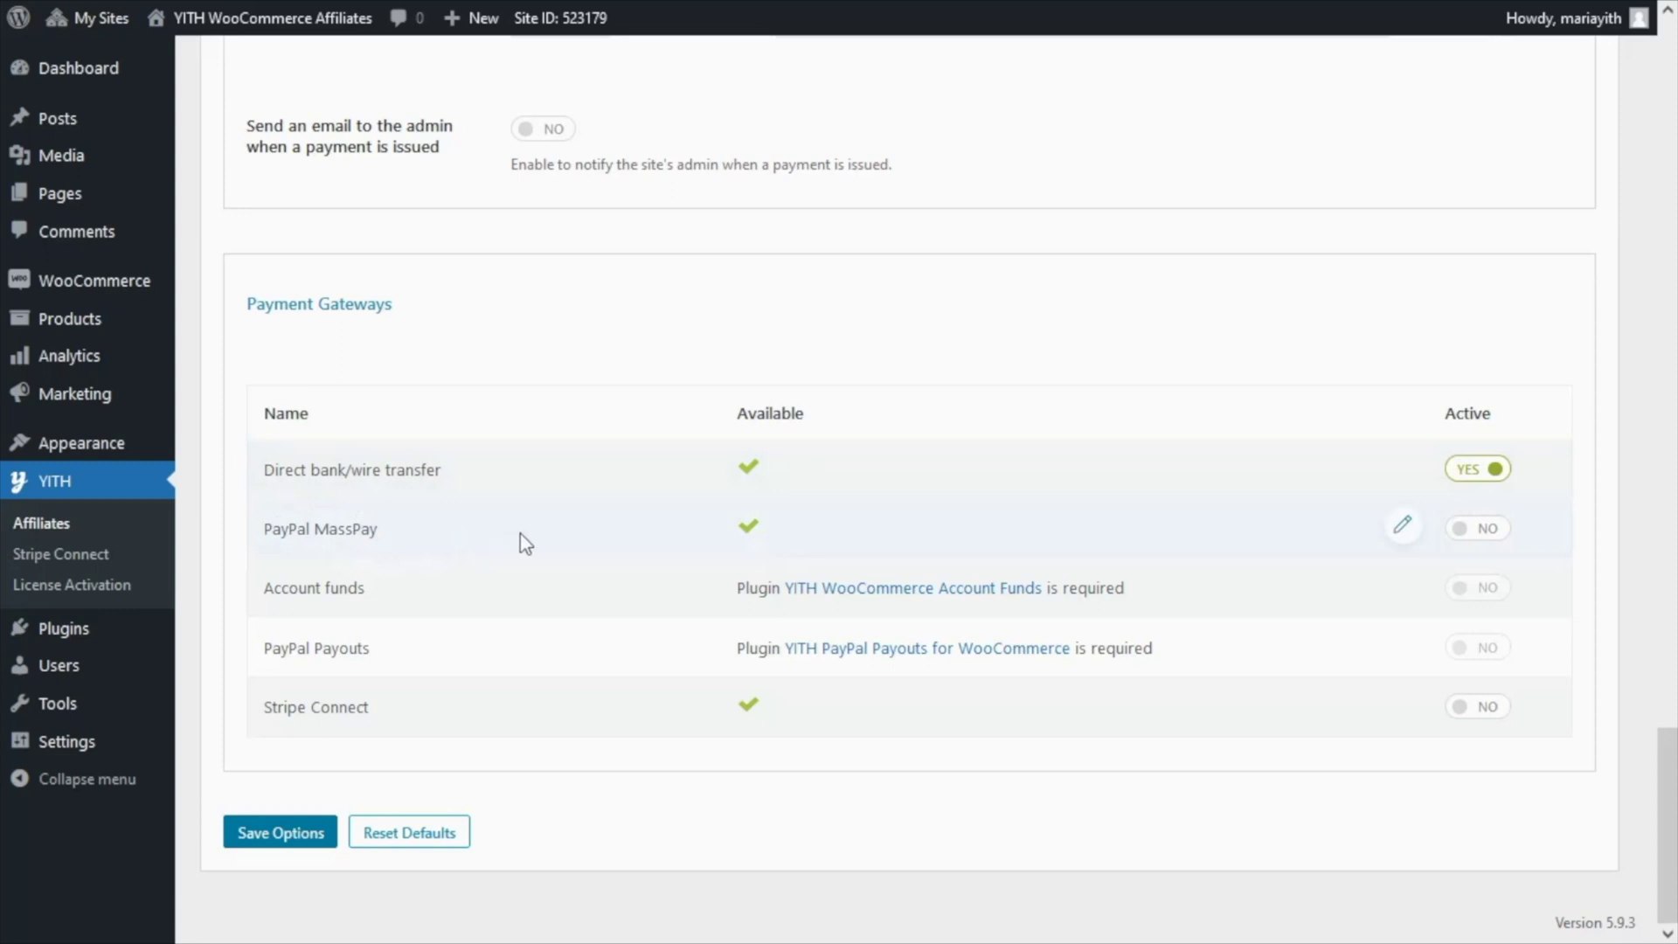
pyautogui.click(1484, 532)
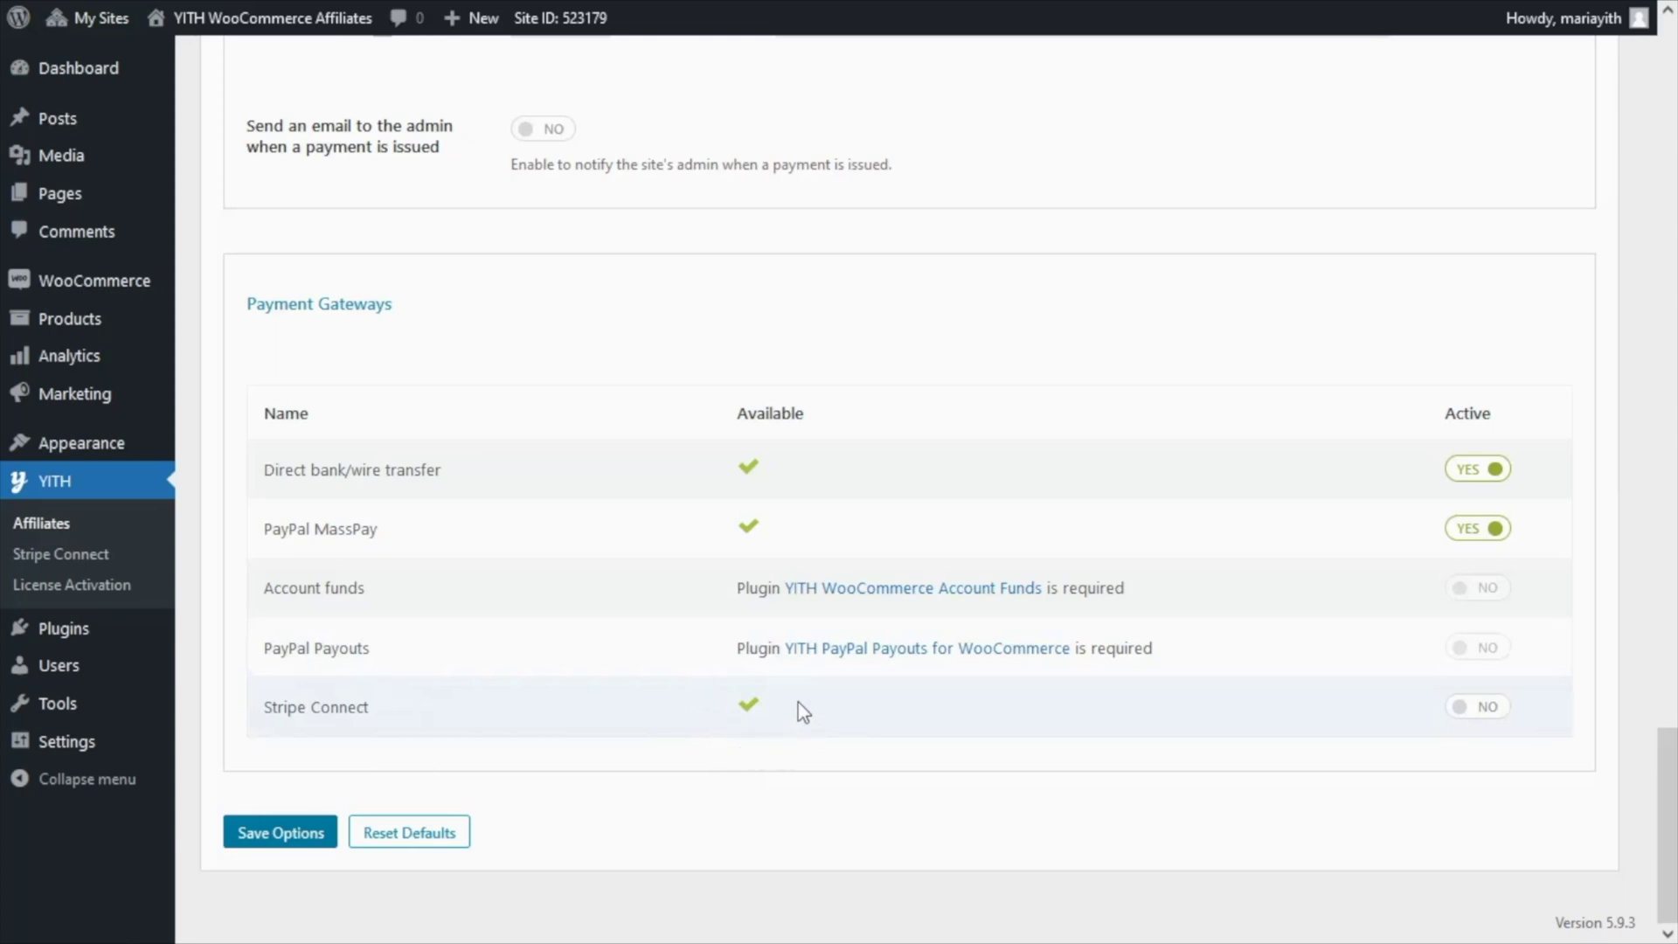
pyautogui.click(1473, 710)
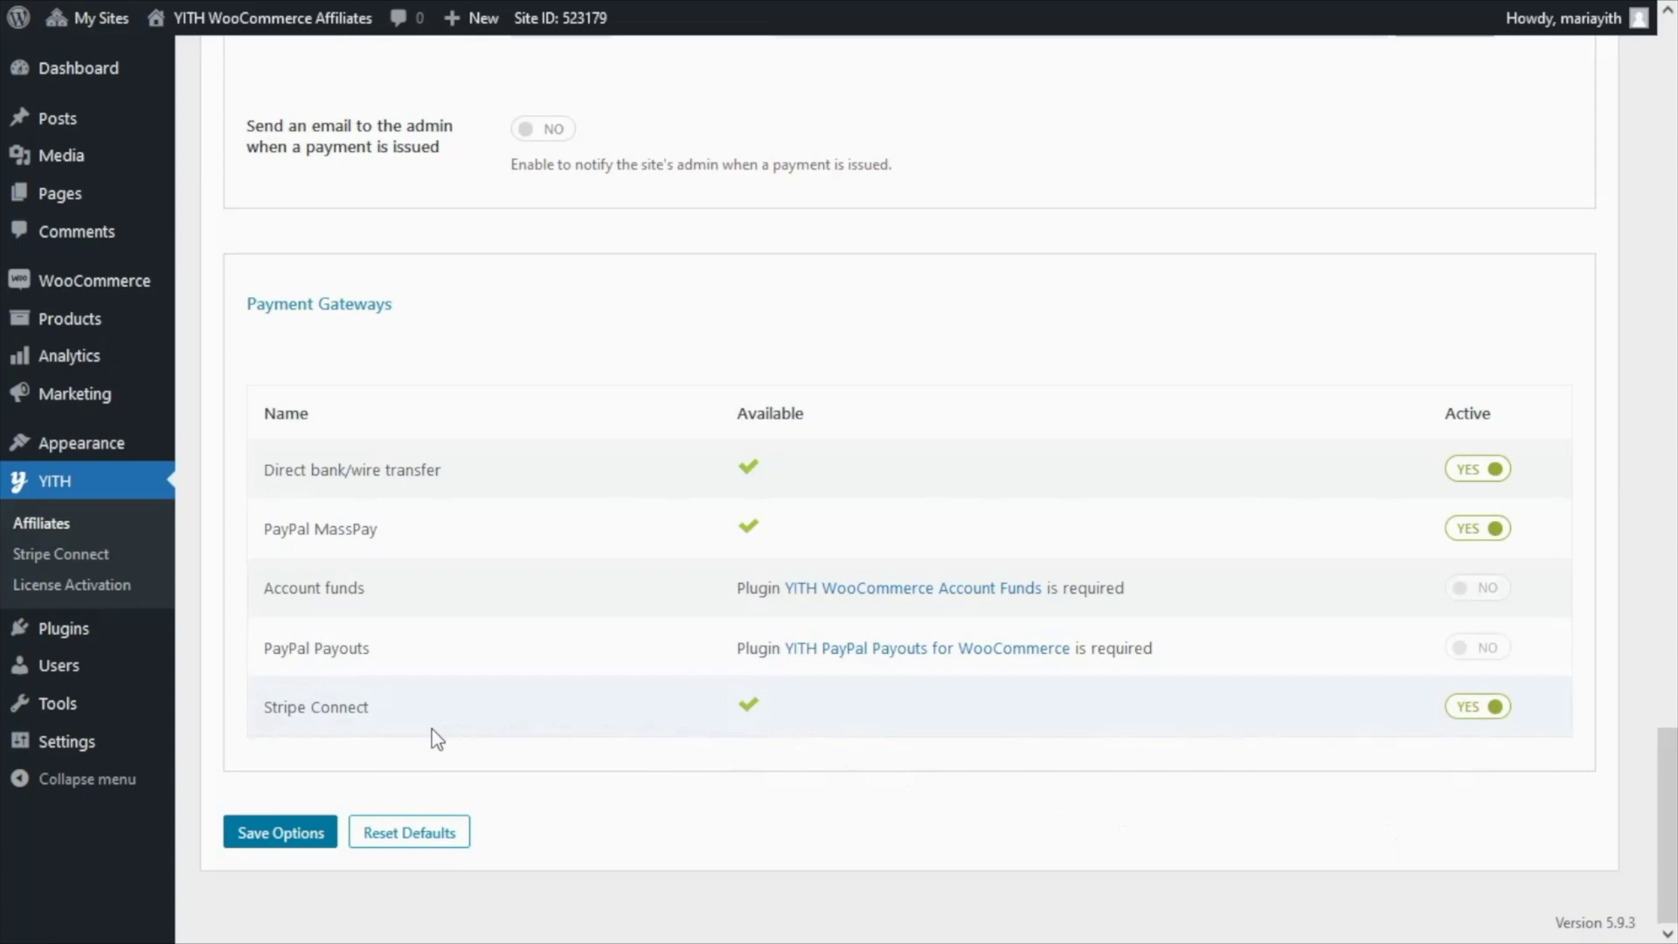
pyautogui.click(260, 838)
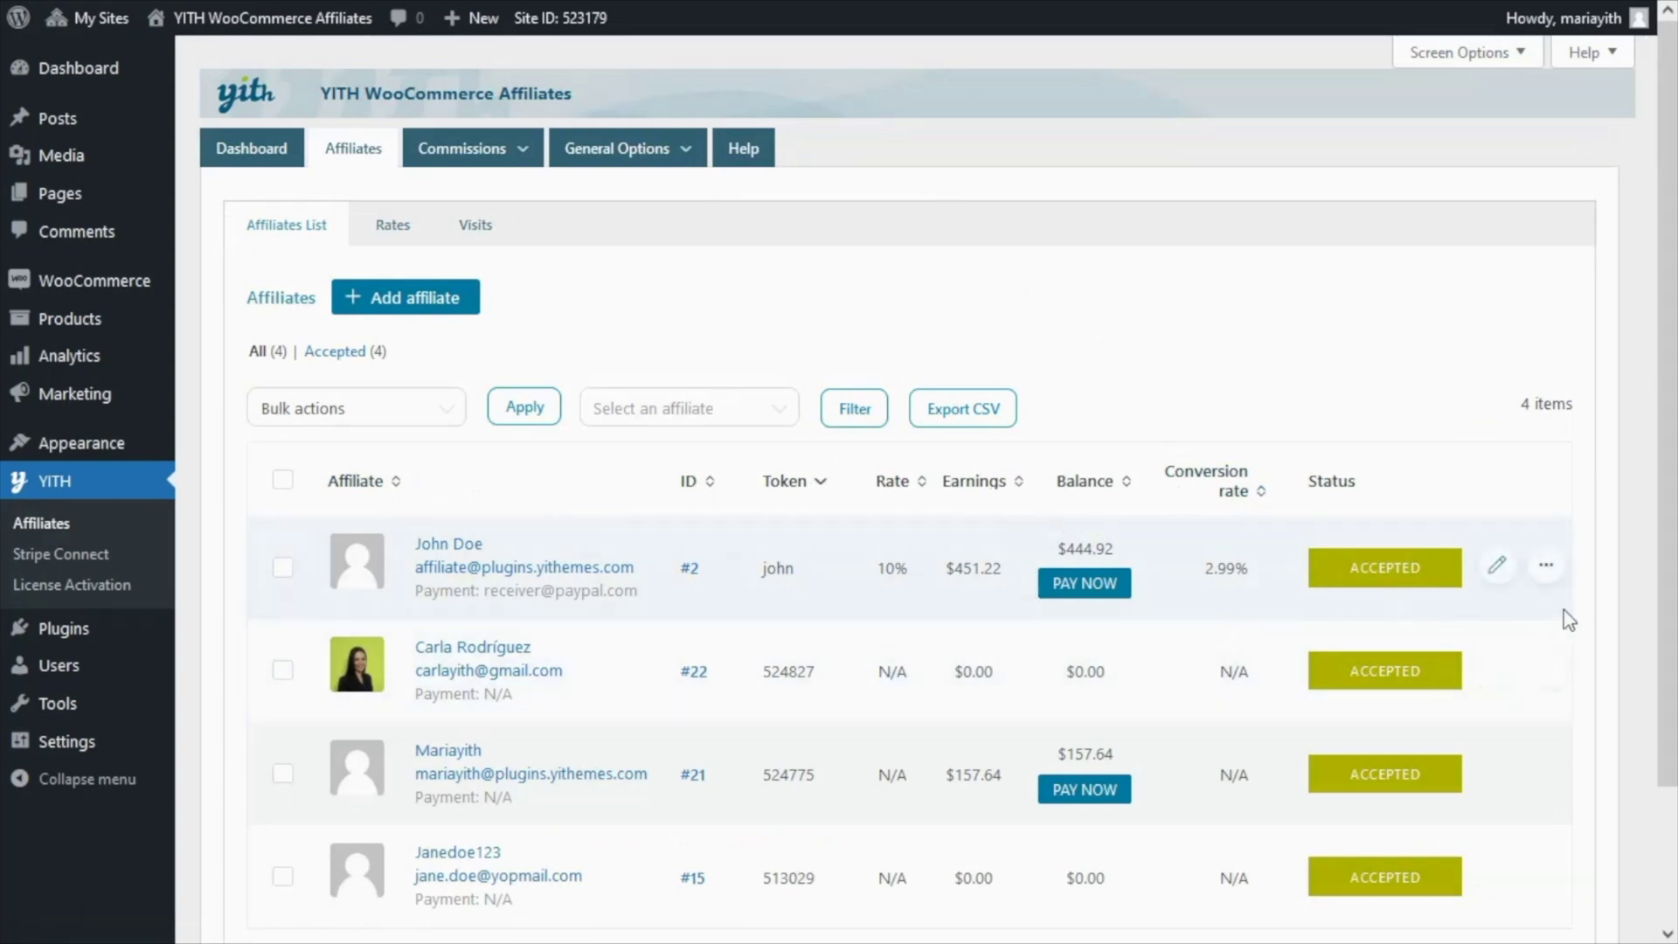
pyautogui.click(1550, 569)
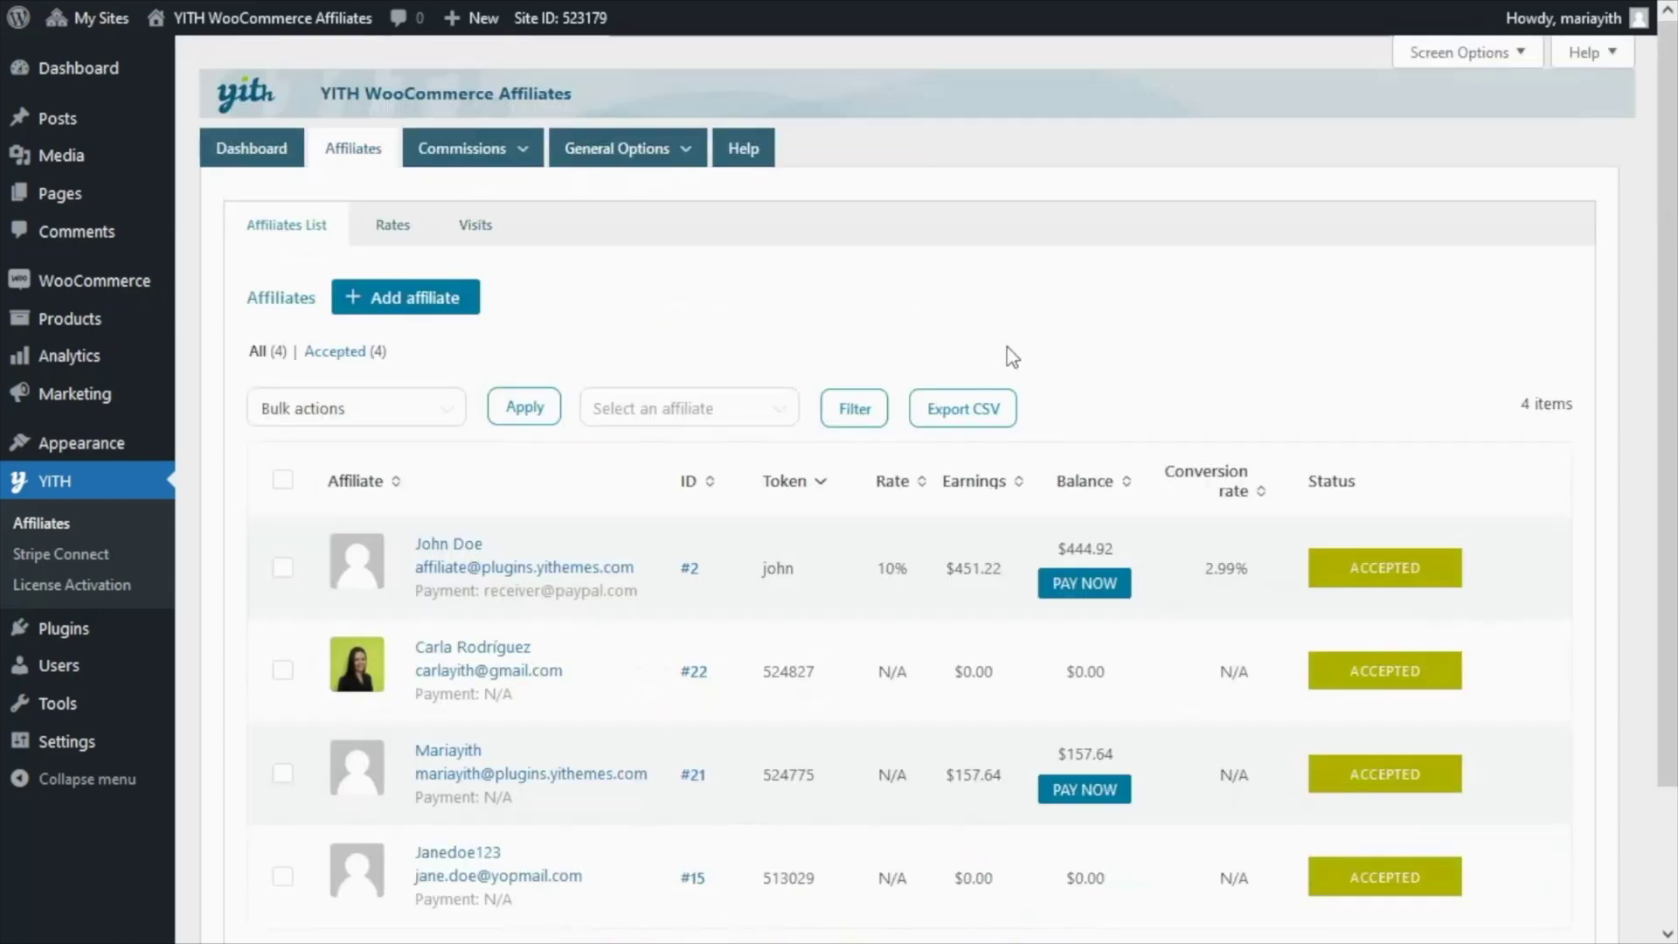
pyautogui.click(1545, 568)
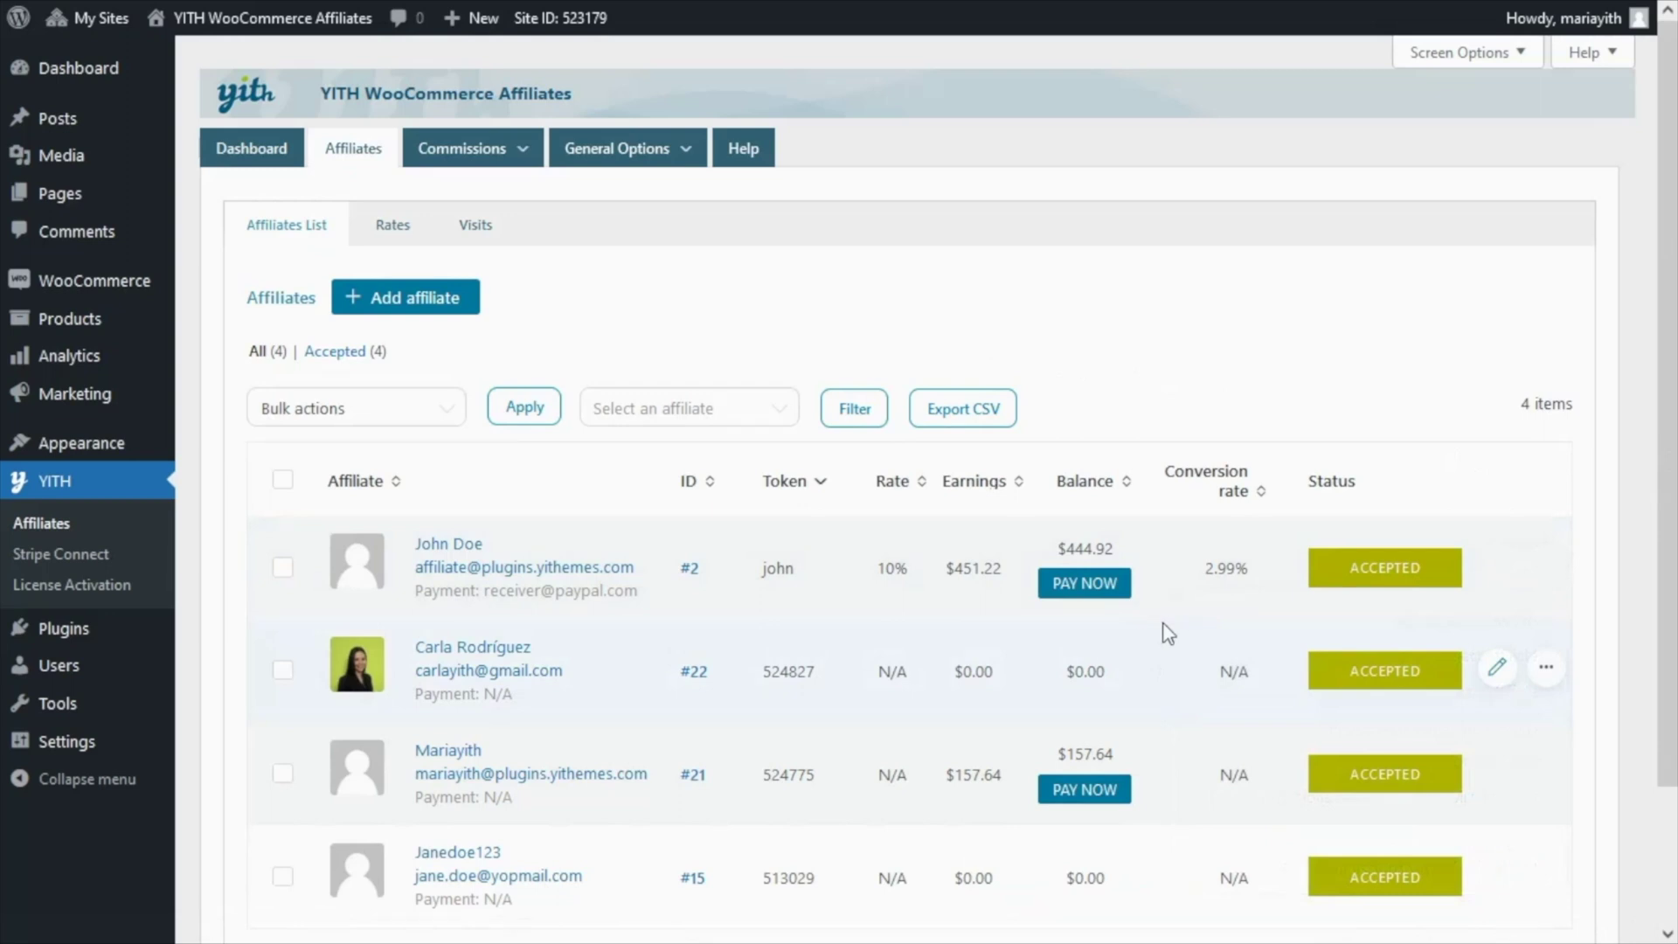
pyautogui.scroll(-3, 1168, 633)
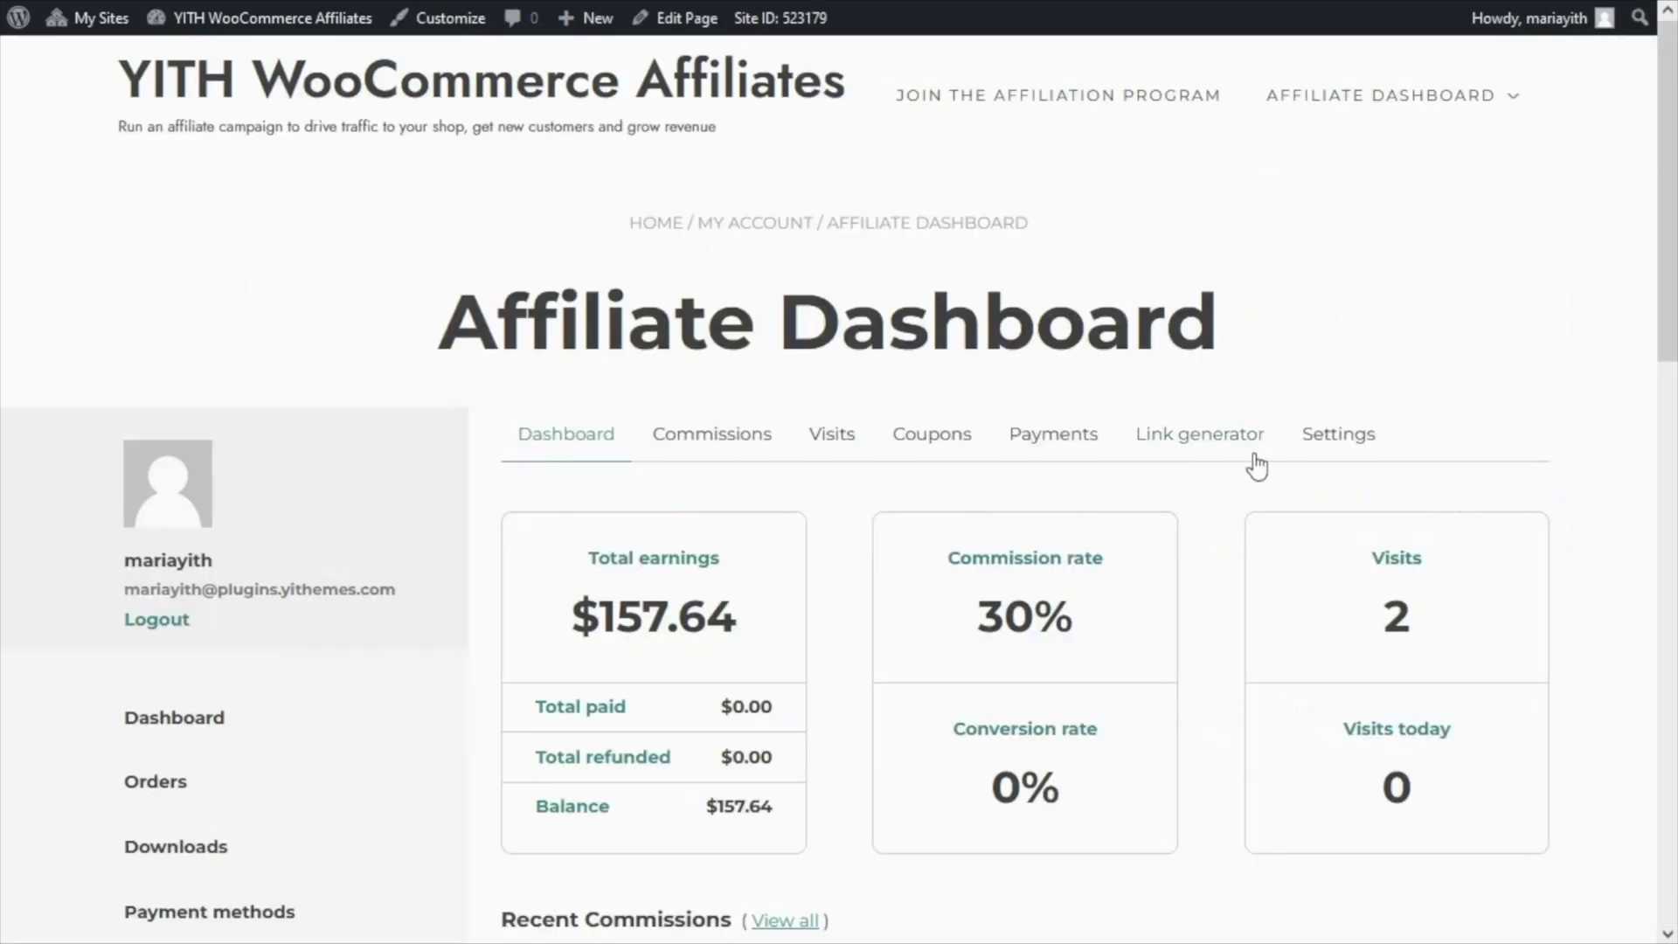
# - Scroll through the affiliate's pending commissions, then view the empty Payments page
pyautogui.scroll(-1, 1249, 489)
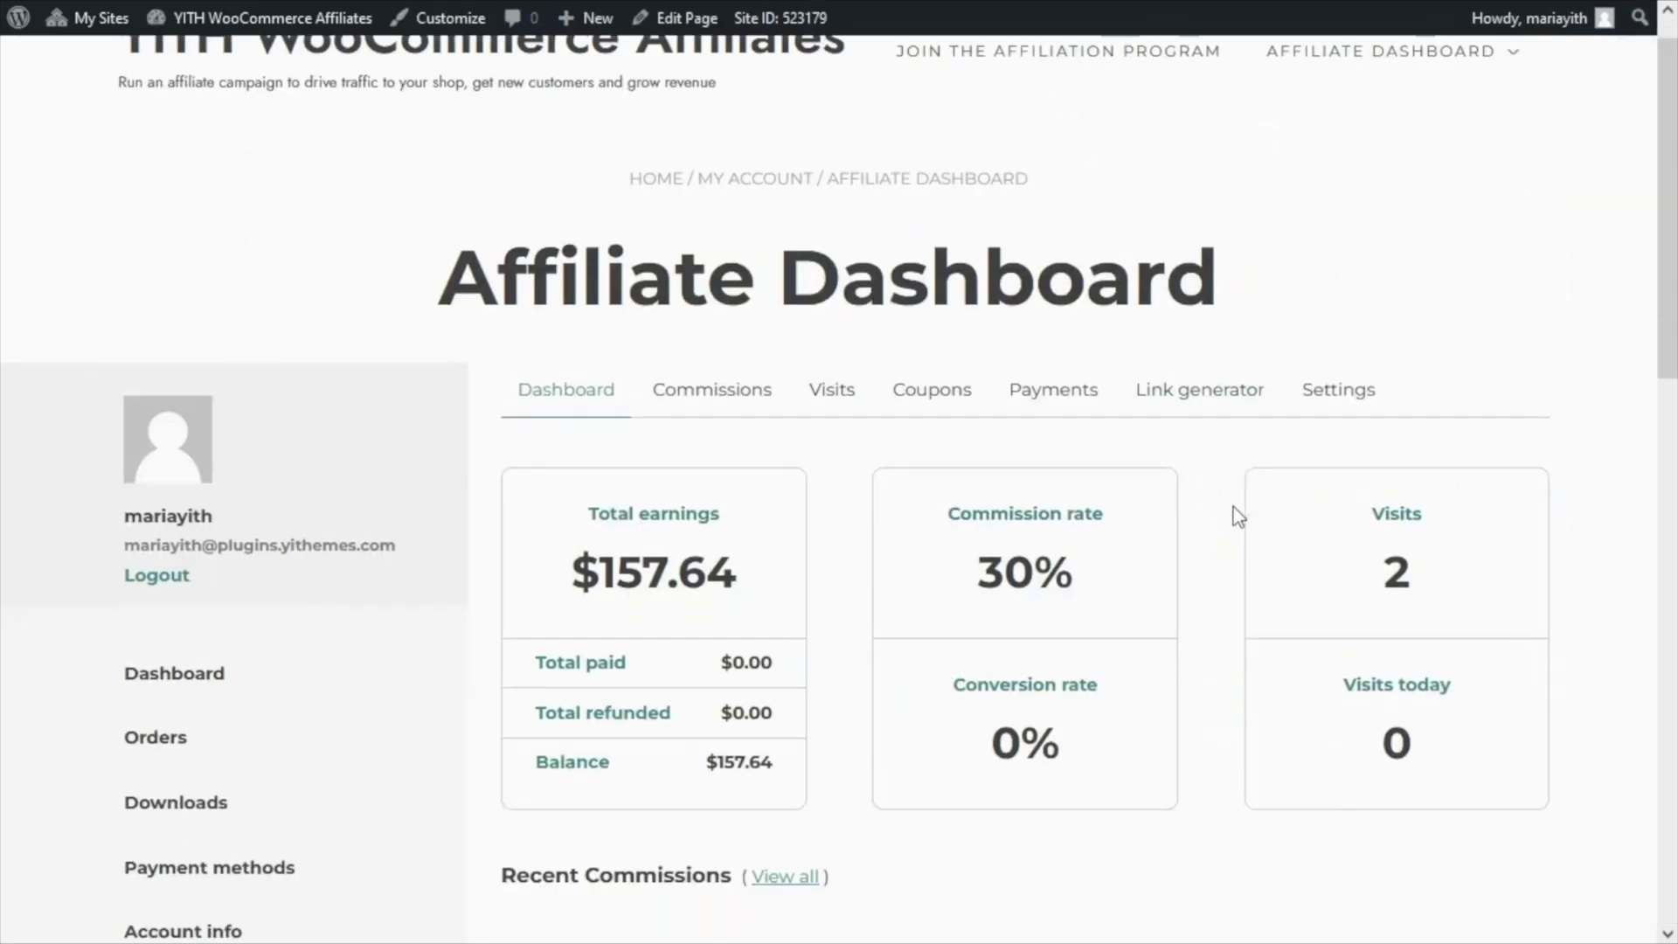
pyautogui.scroll(-2, 1239, 516)
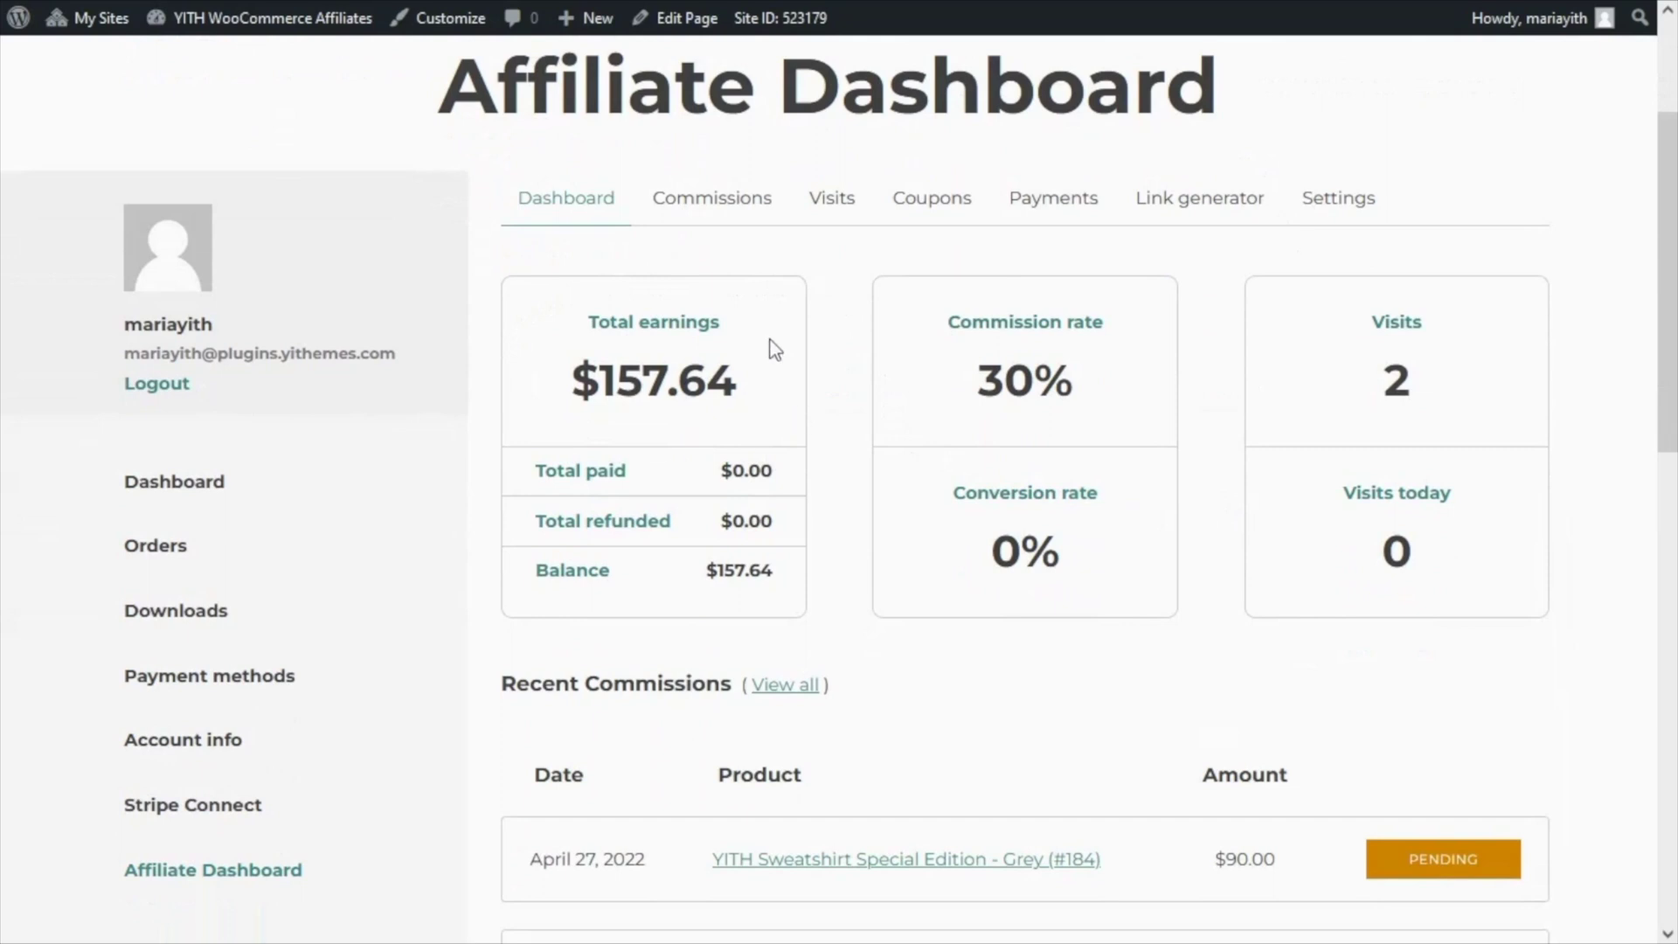
pyautogui.click(735, 214)
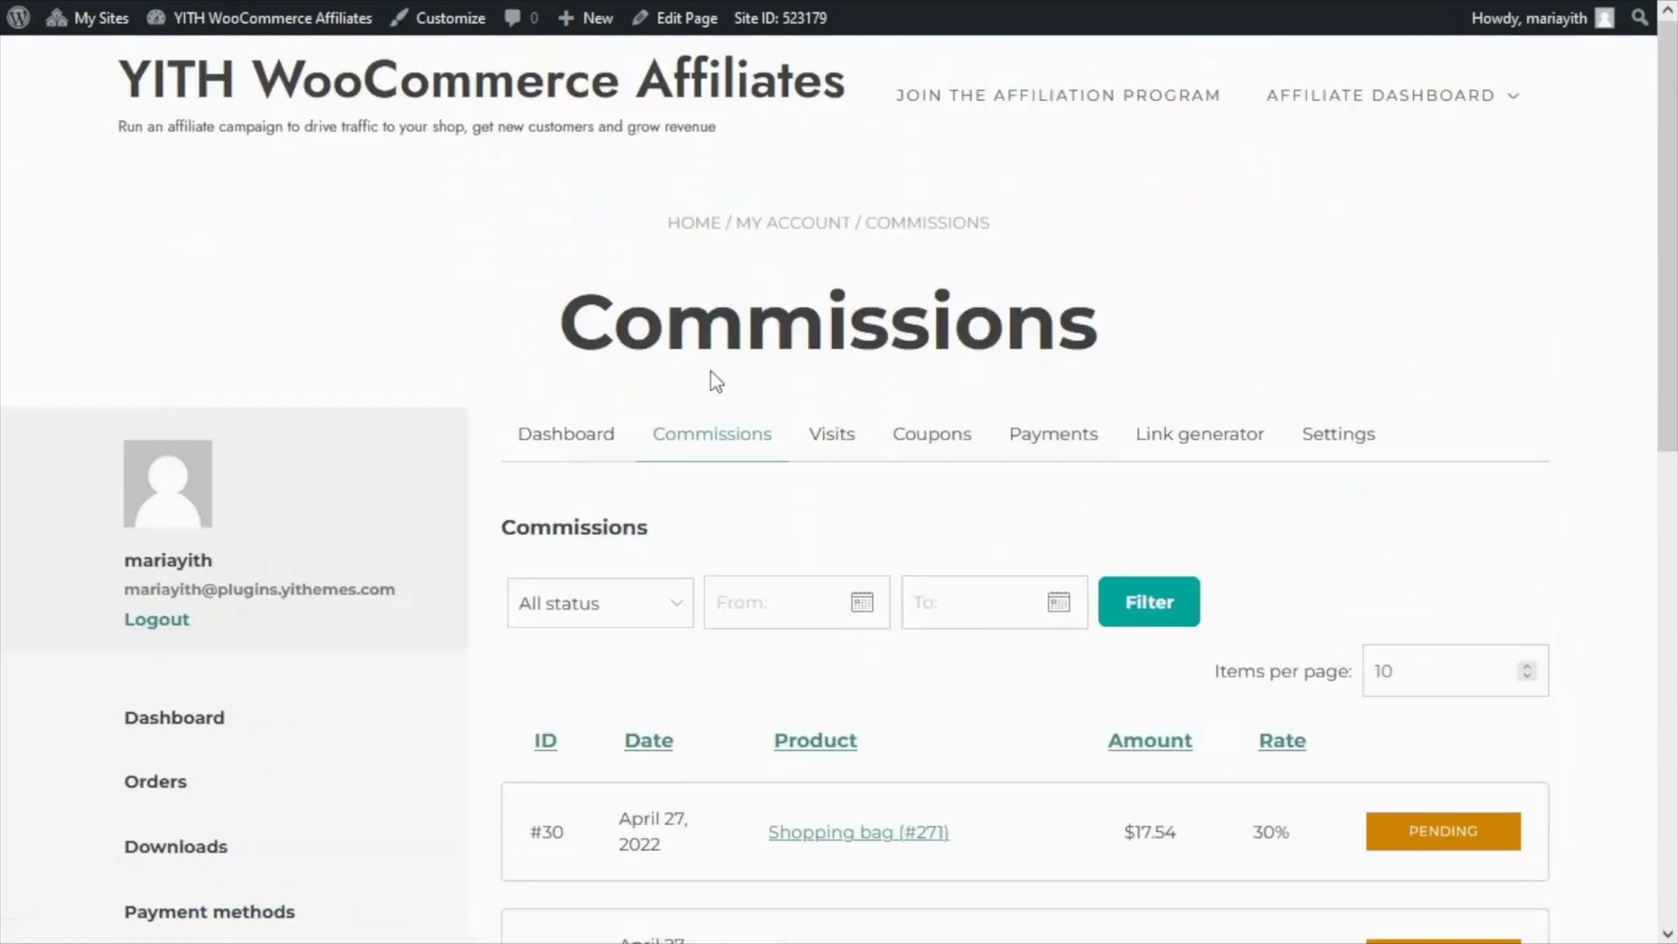
pyautogui.scroll(-5, 1556, 511)
pyautogui.scroll(-3, 1570, 514)
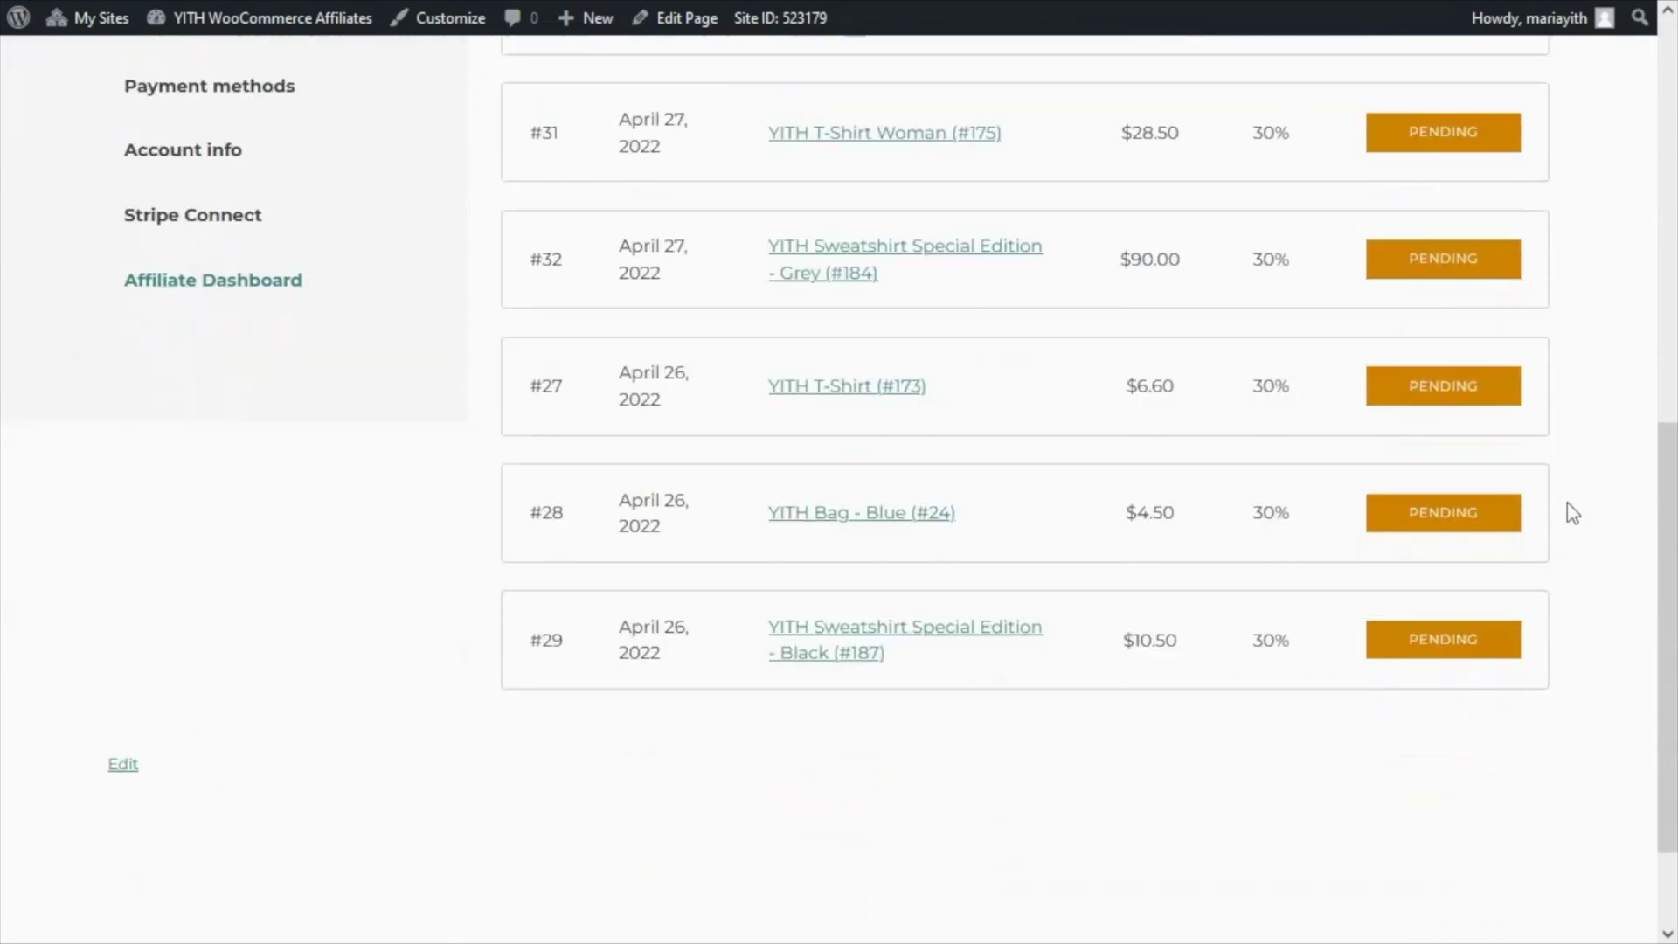
pyautogui.scroll(3, 1587, 510)
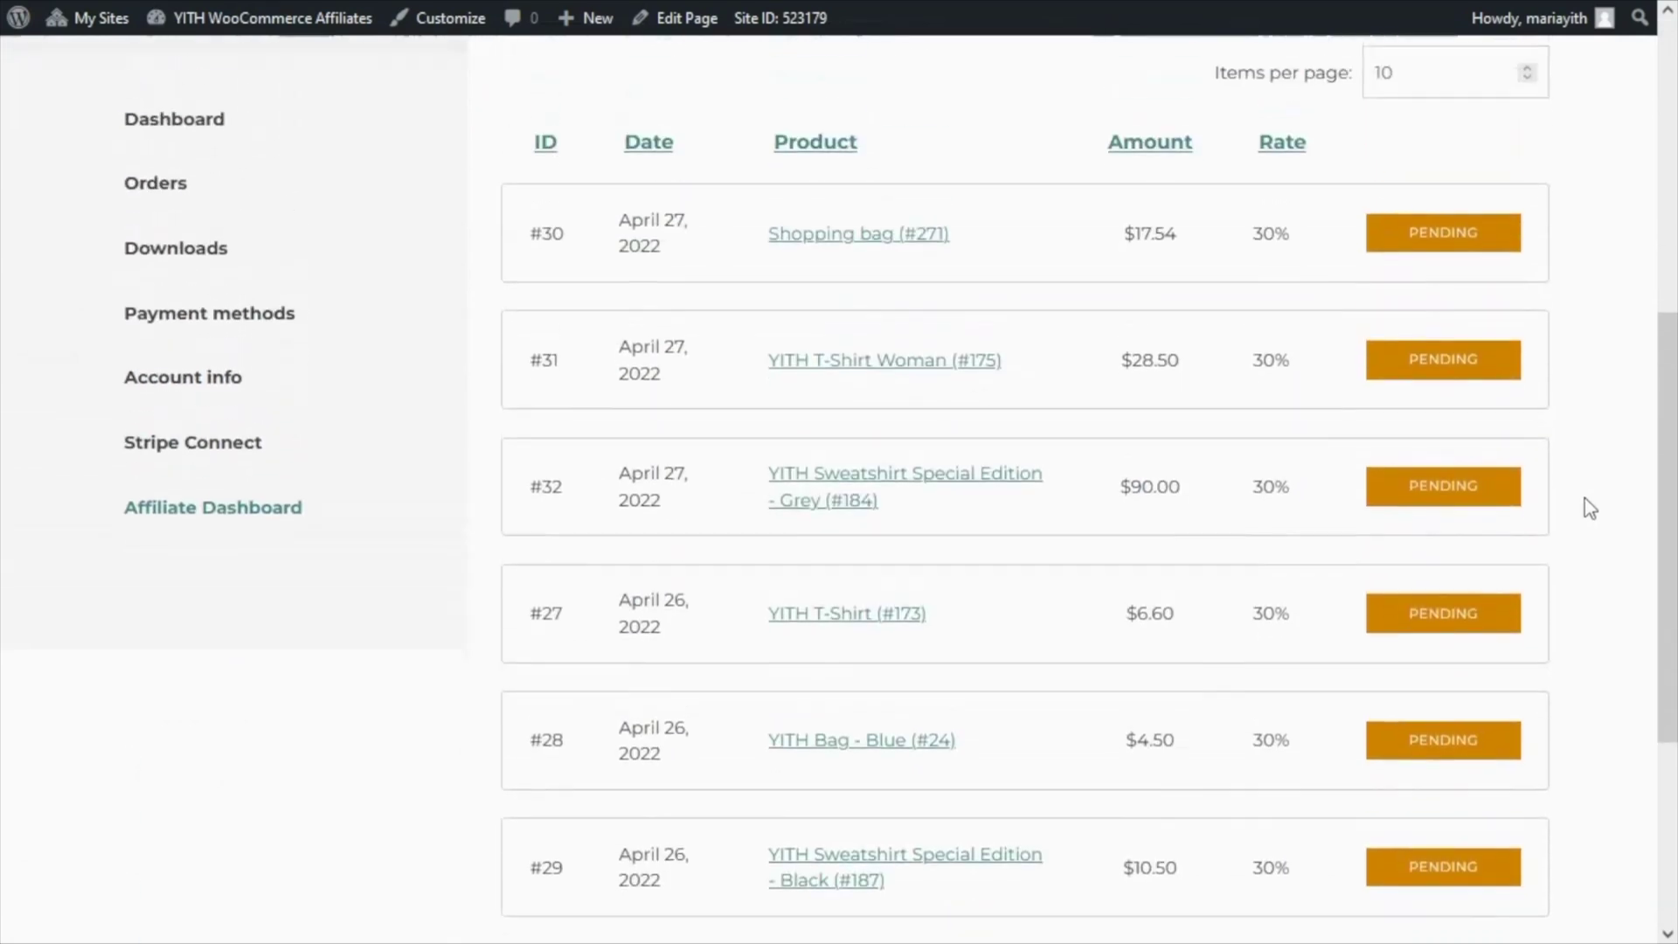
pyautogui.scroll(3, 1589, 509)
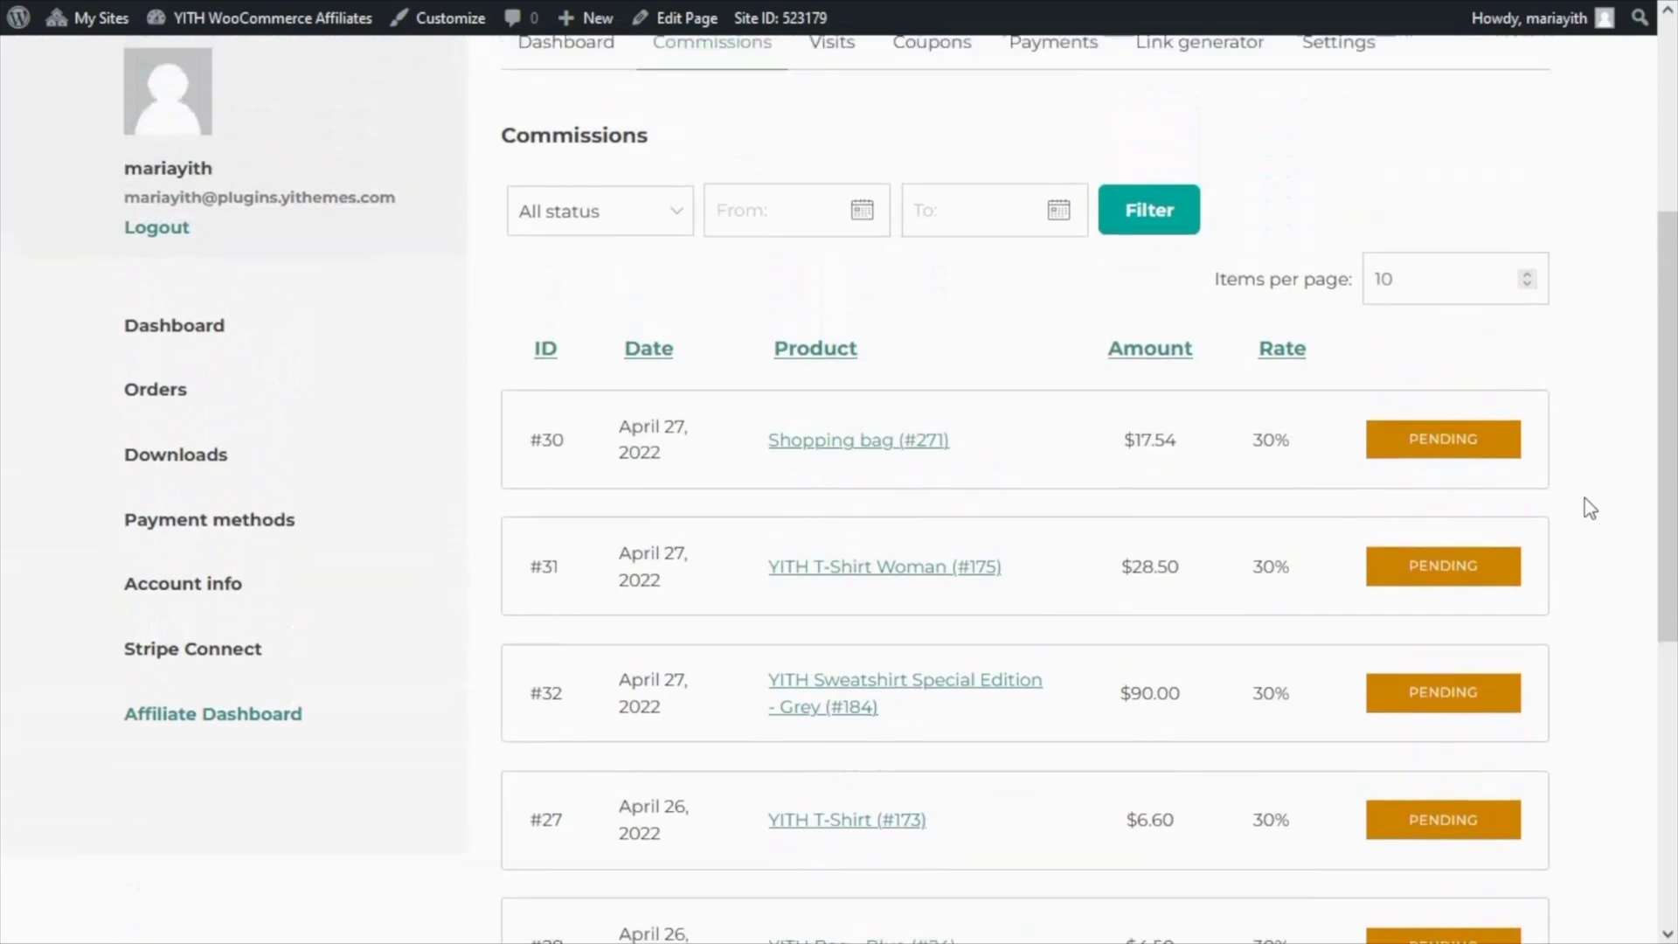
pyautogui.scroll(2, 1589, 507)
pyautogui.scroll(2, 1586, 503)
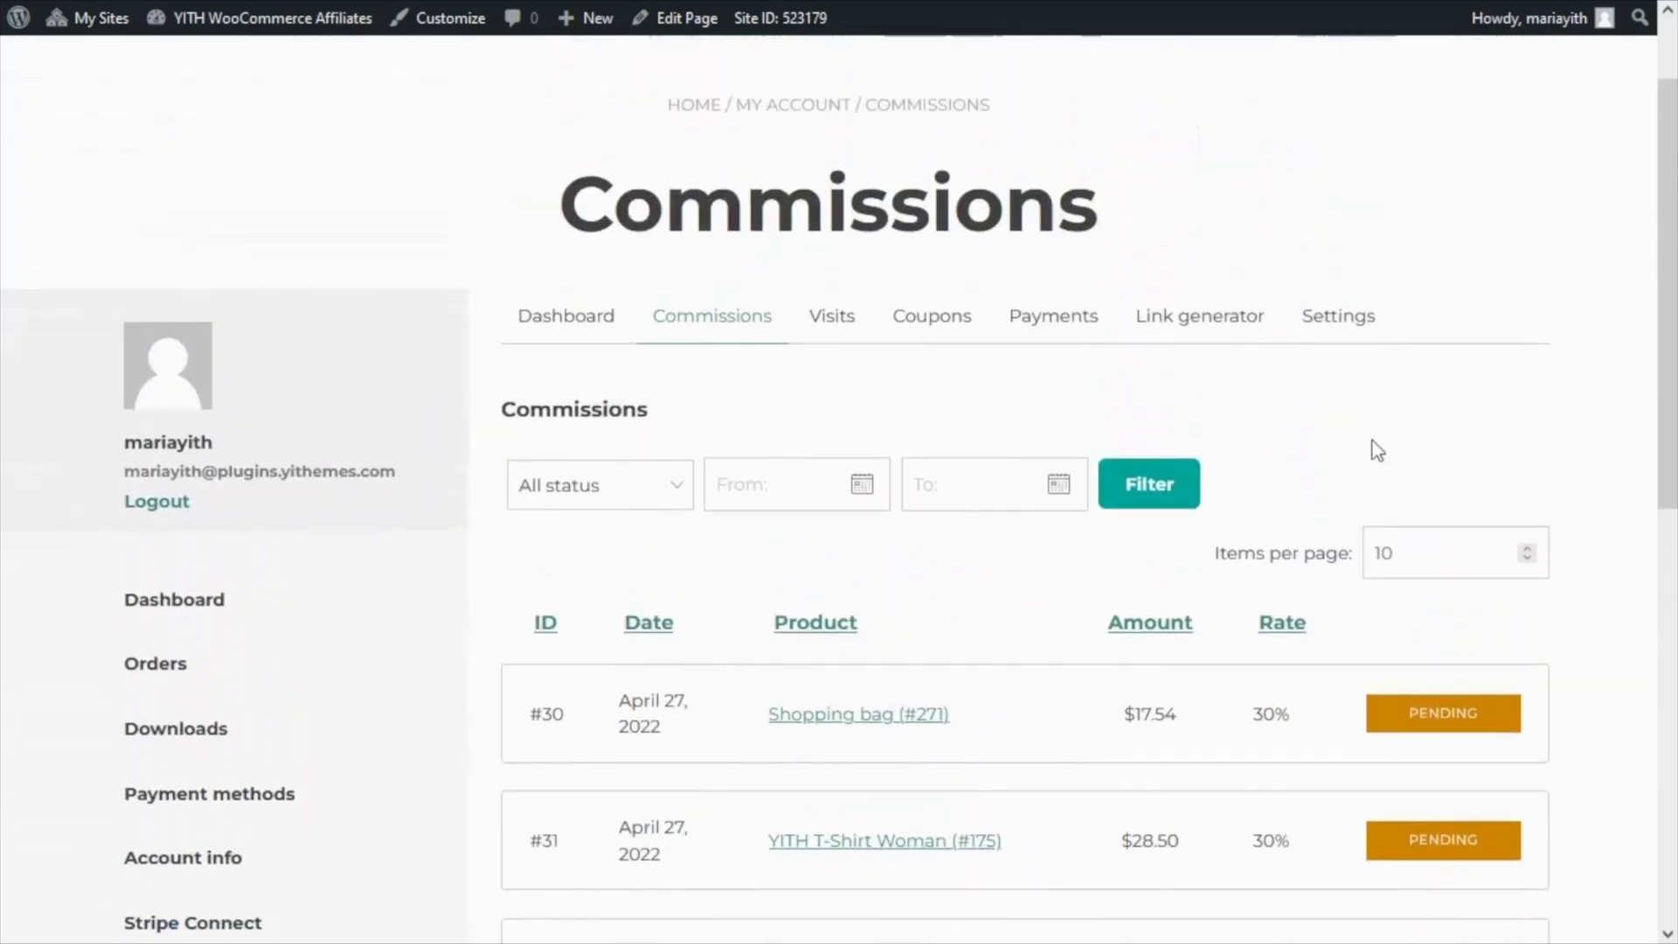
pyautogui.click(1088, 332)
pyautogui.scroll(-2, 1547, 554)
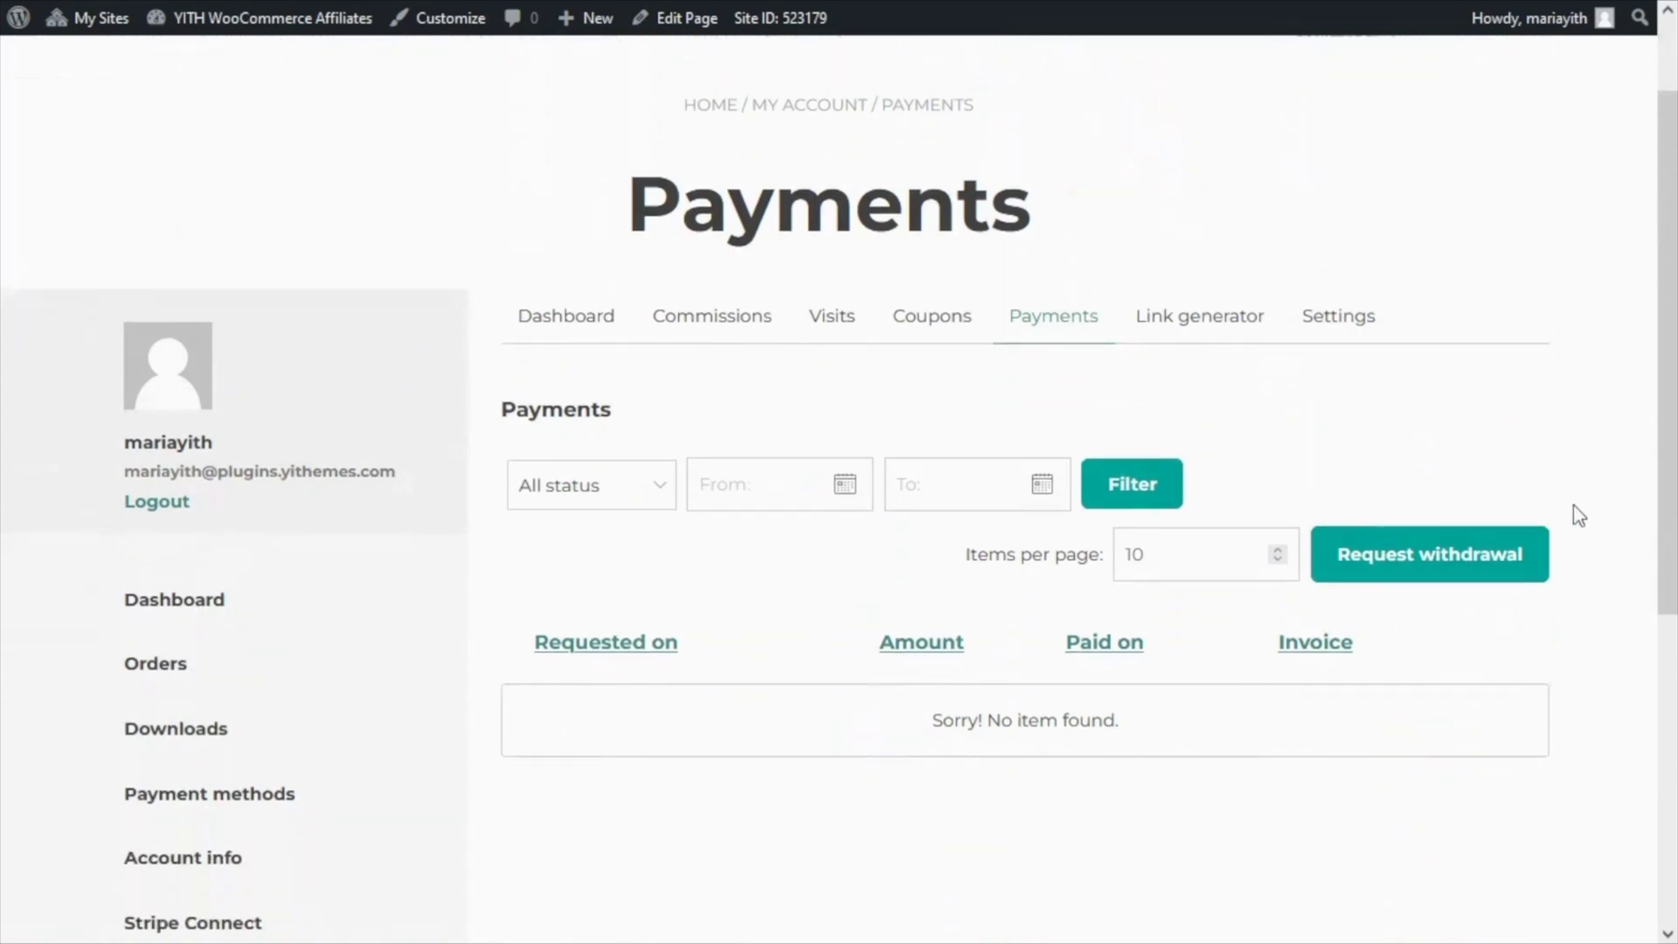
# - Start a withdrawal request and change its amount from 157.64 to 100, after trying 10 and 200
pyautogui.click(1422, 579)
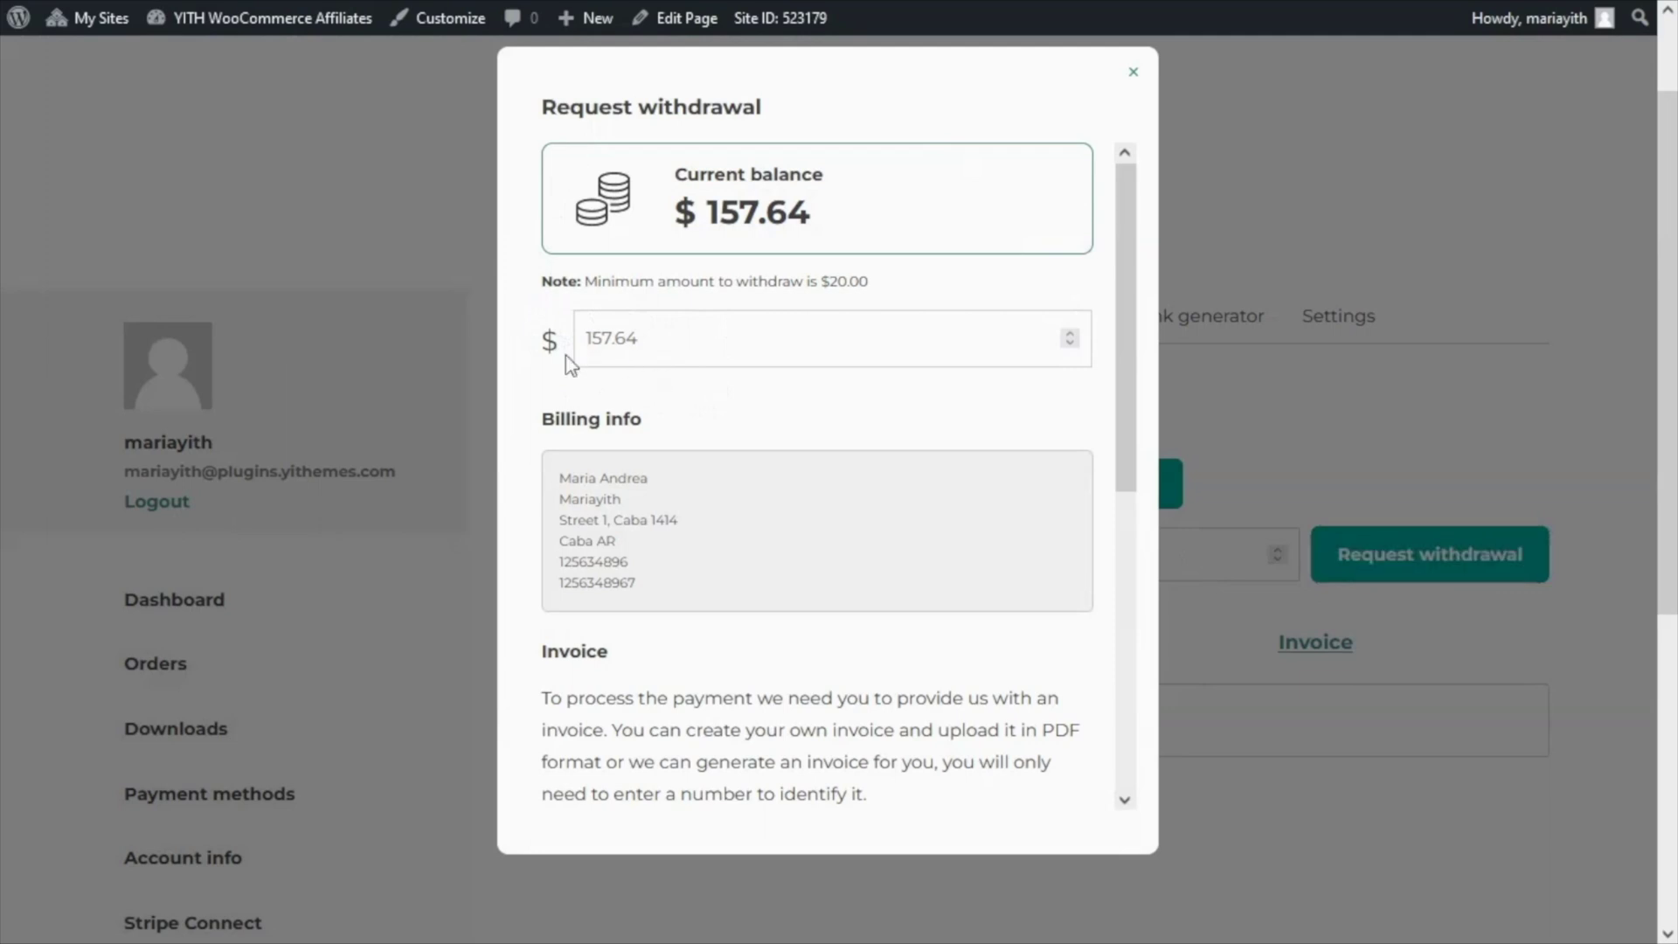
pyautogui.doubleClick(663, 343)
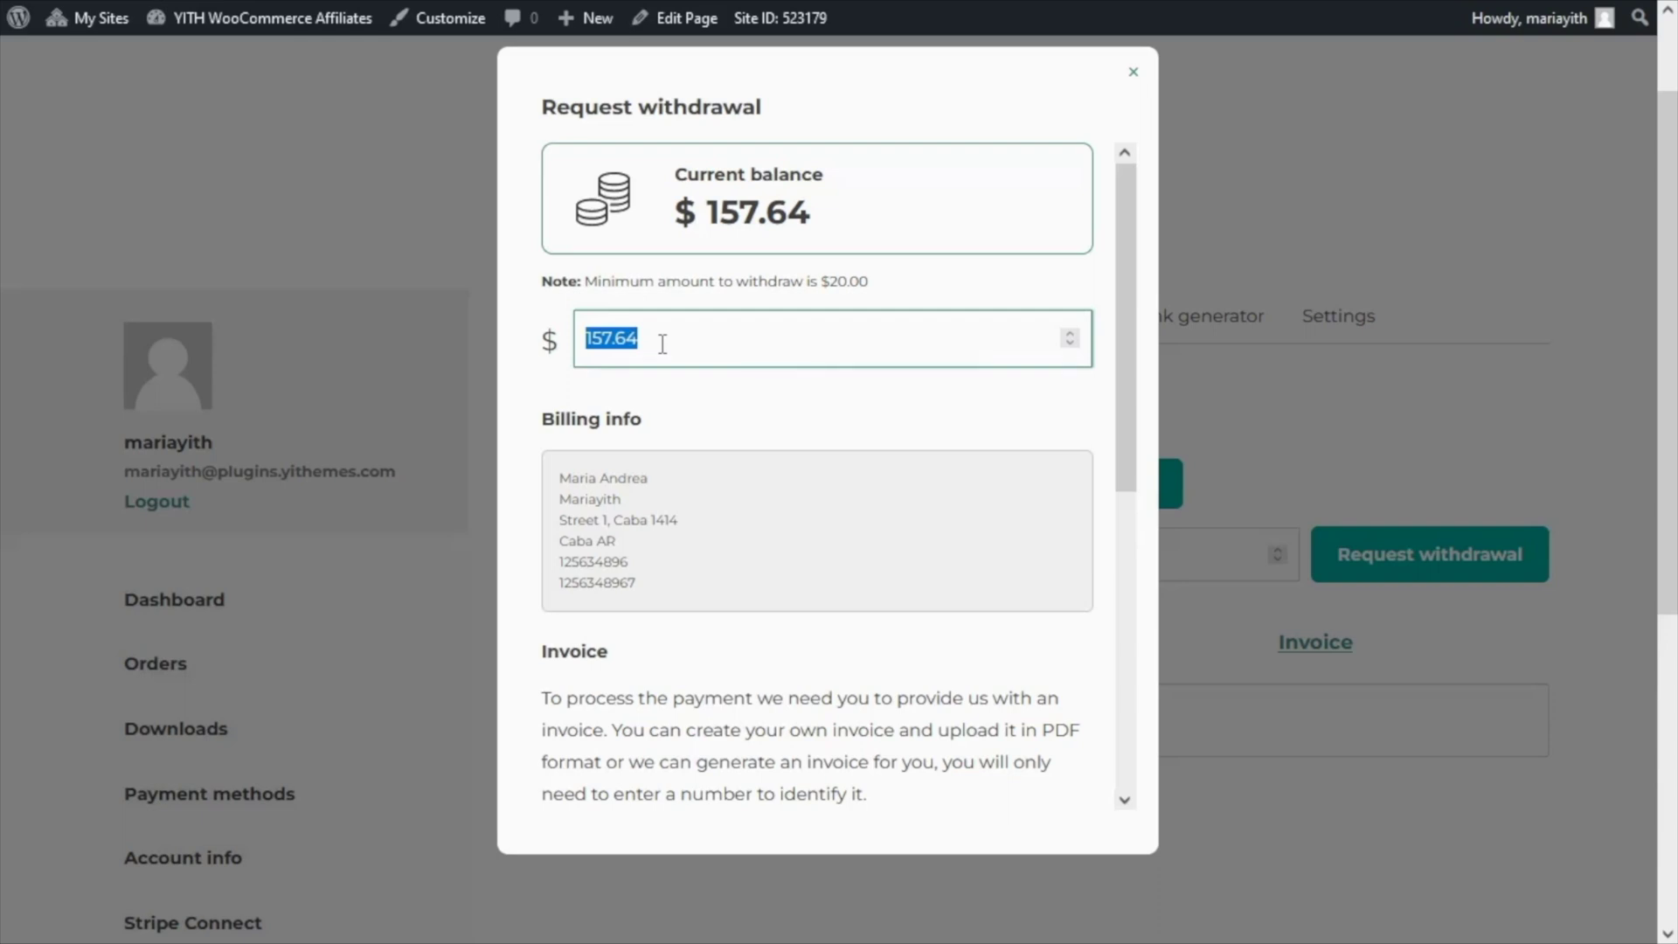
pyautogui.press('BackSpace')
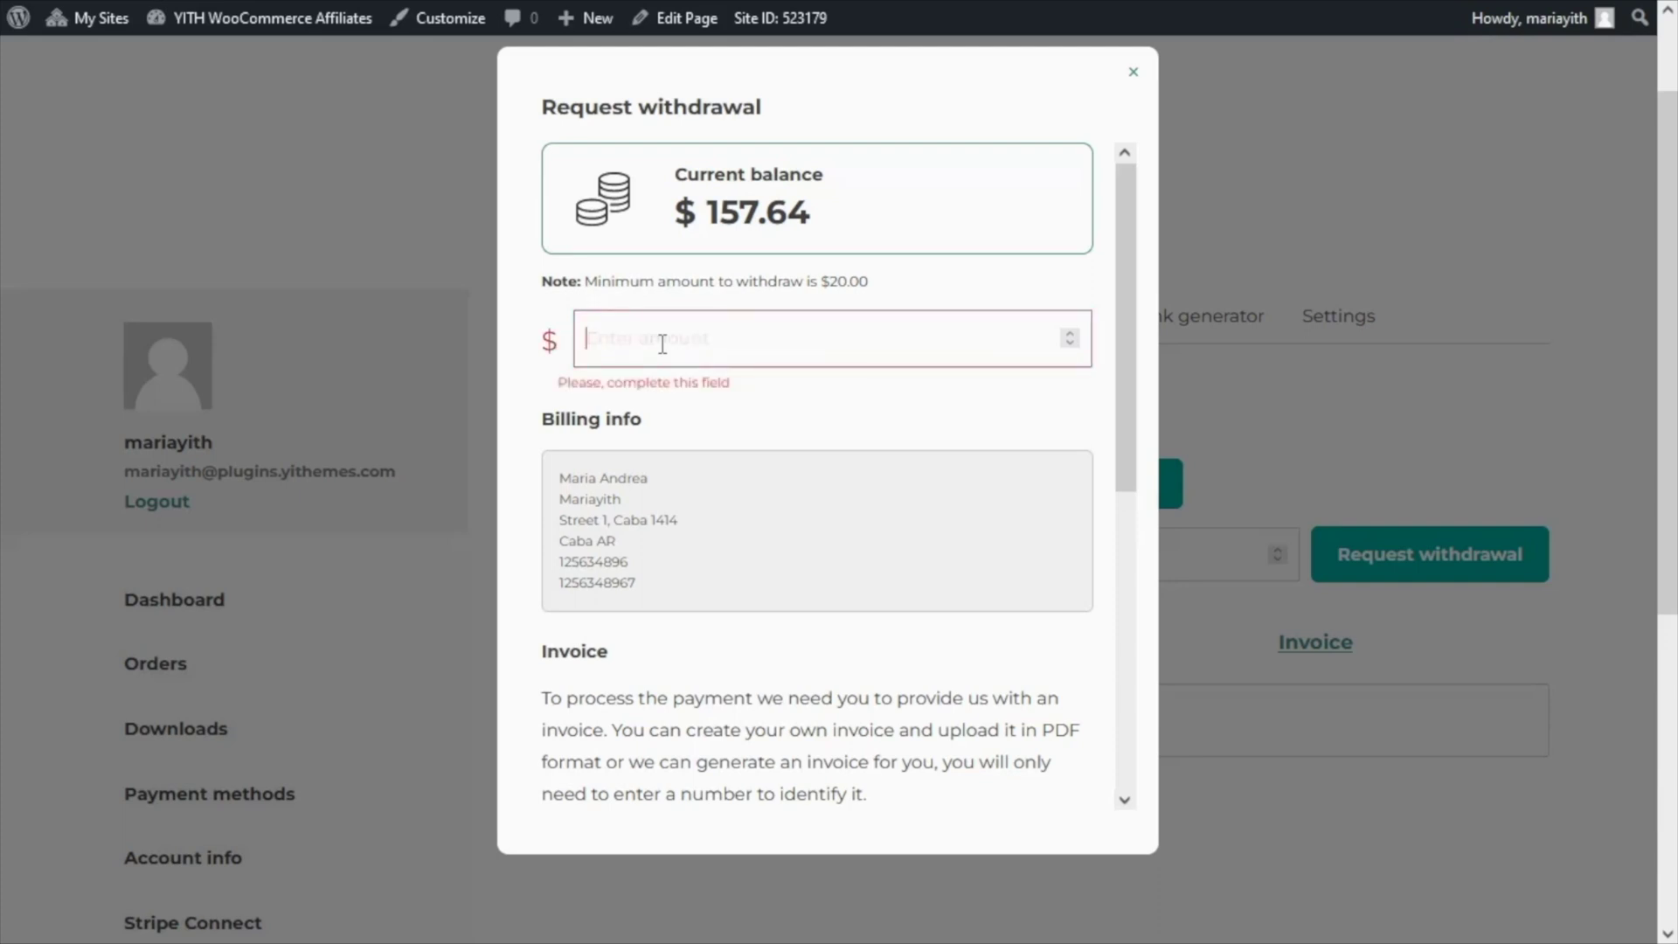
pyautogui.write('10')
pyautogui.moveTo(663, 348)
pyautogui.press('BackSpace')
pyautogui.press('BackSpace')
pyautogui.write('200')
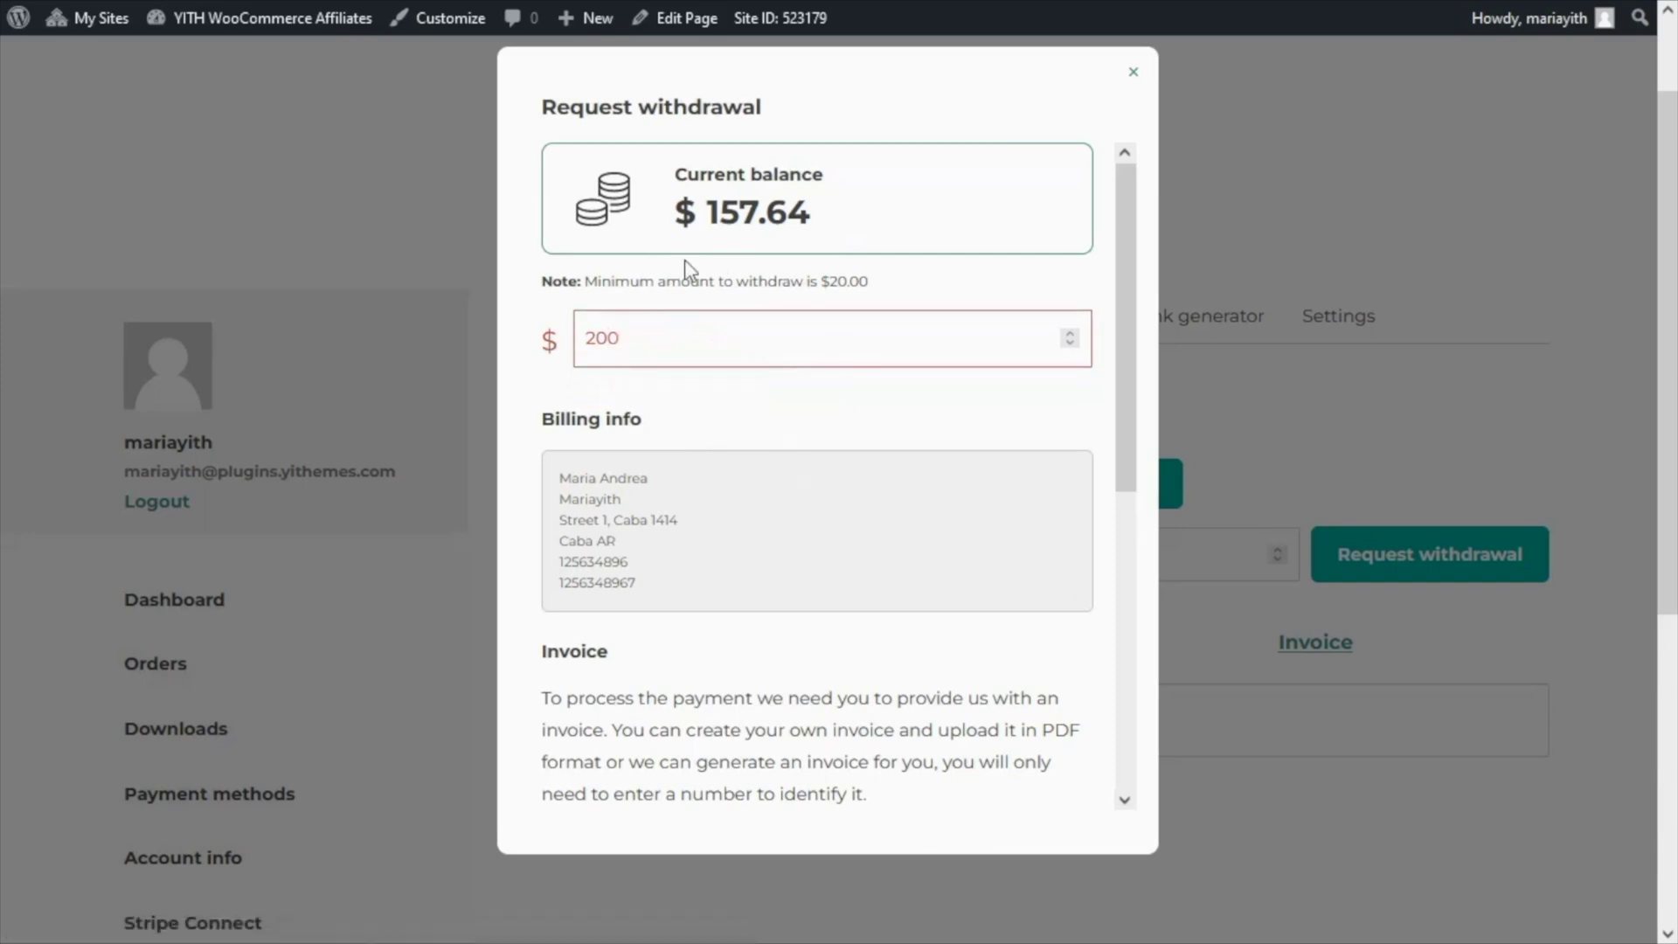
pyautogui.press('BackSpace')
pyautogui.press('BackSpace')
pyautogui.press('BackSpace')
pyautogui.write('100')
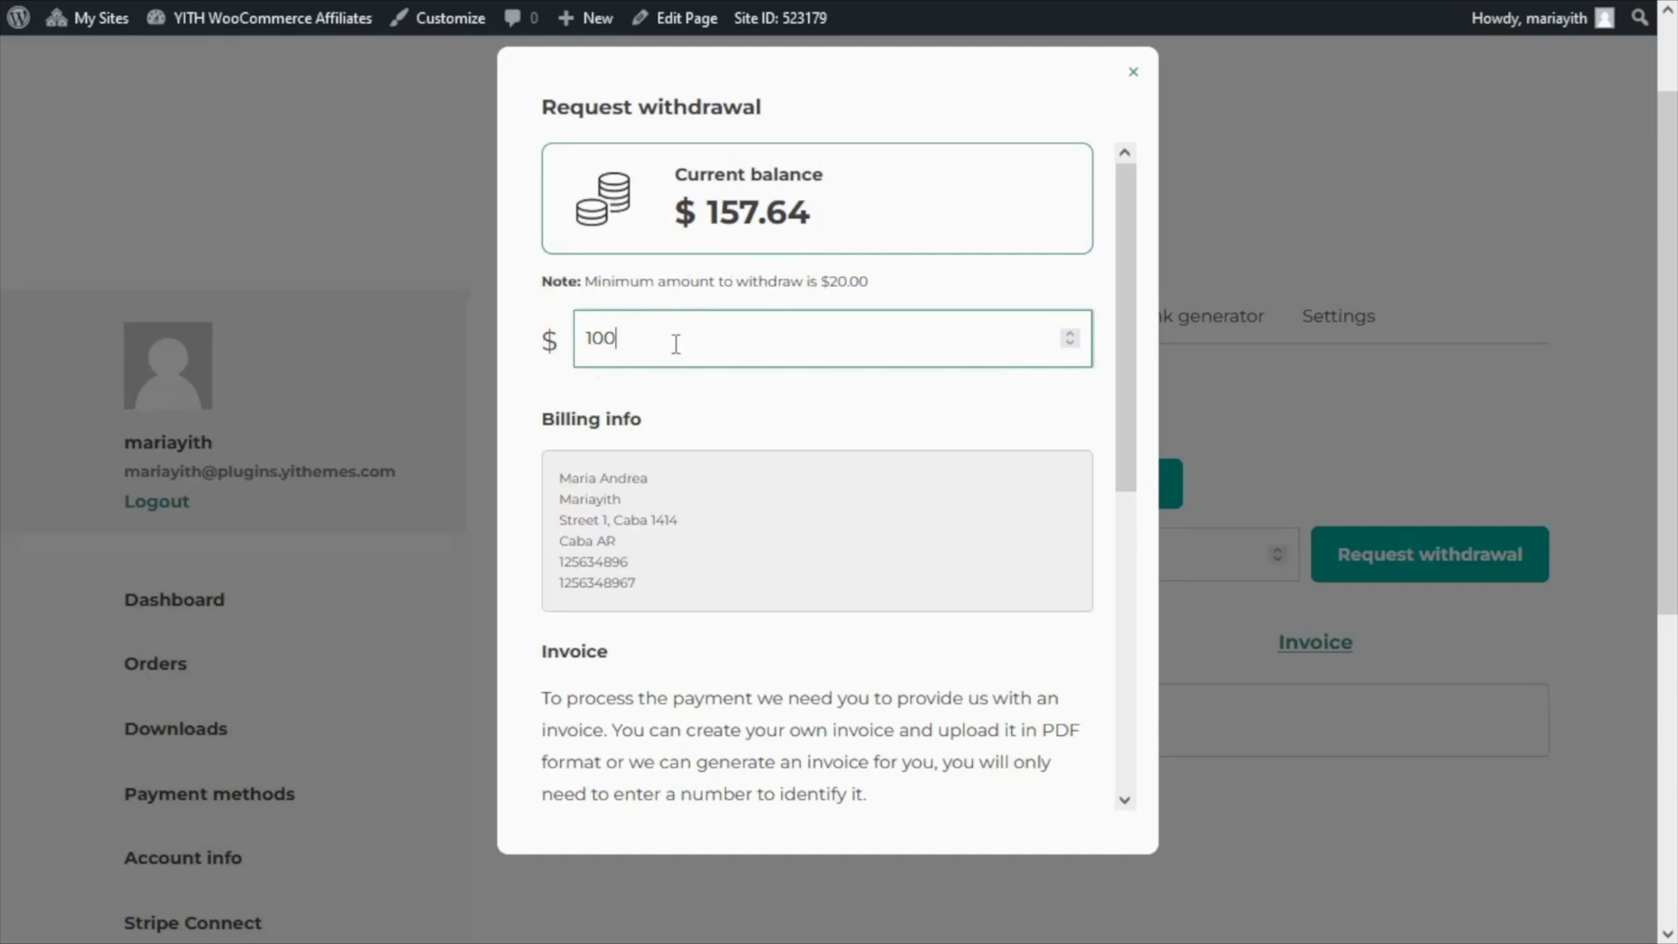
pyautogui.scroll(-2, 769, 419)
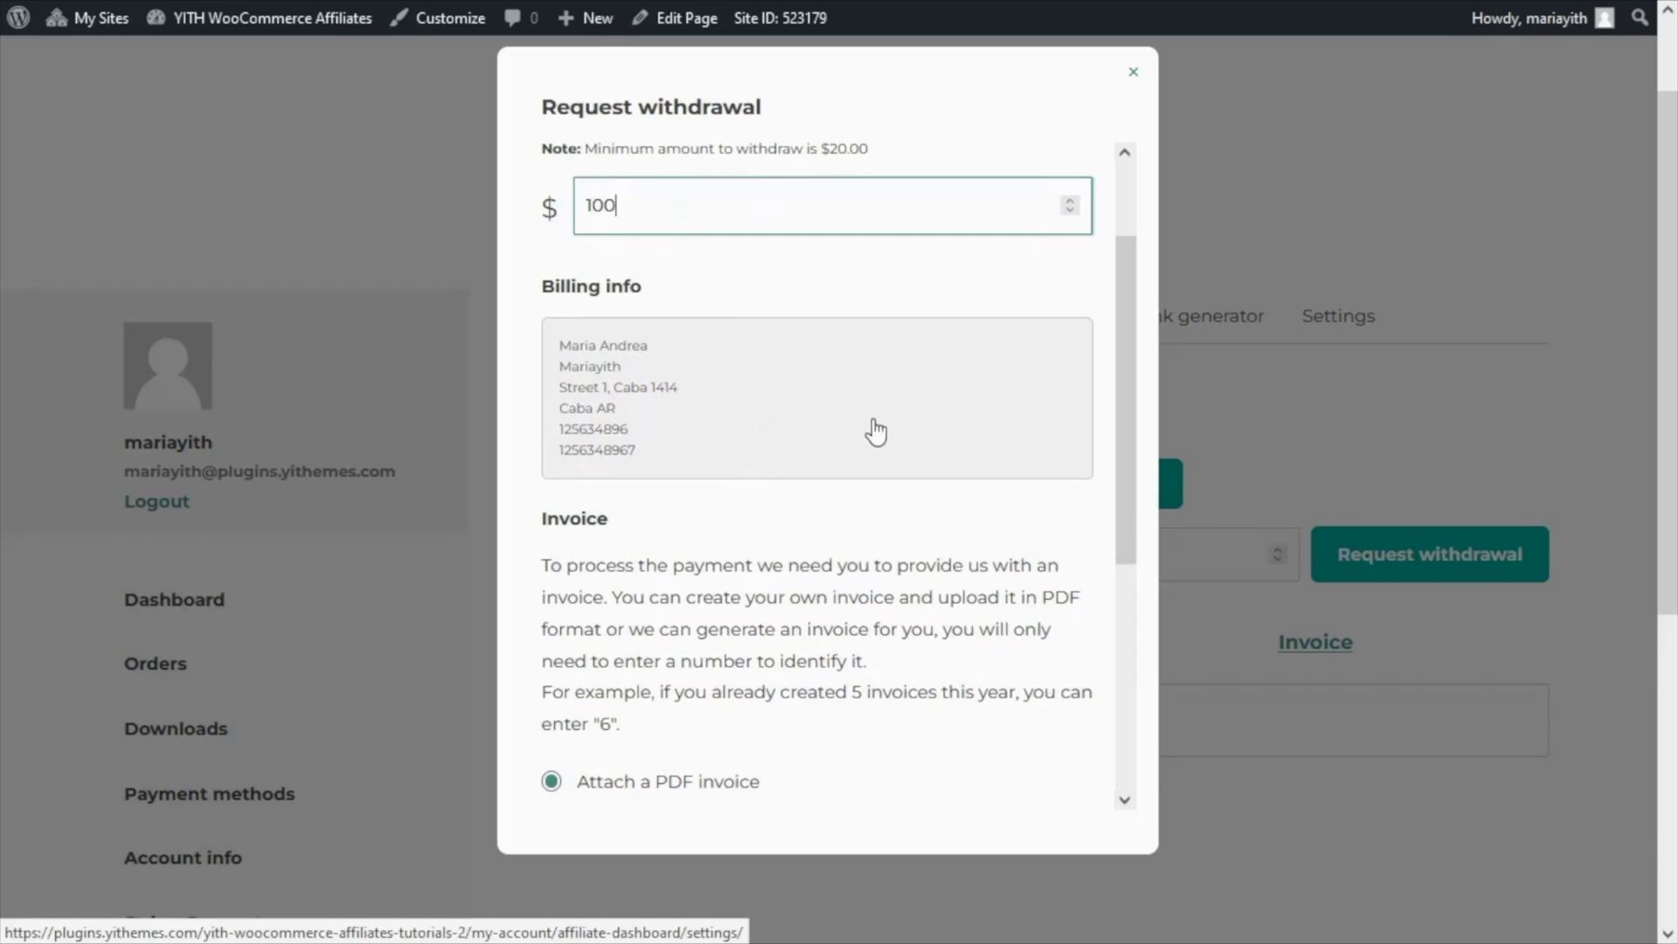
# - Choose an automatic invoice numbered 55, accept the Terms & Conditions and submit the withdrawal
pyautogui.scroll(-5, 992, 415)
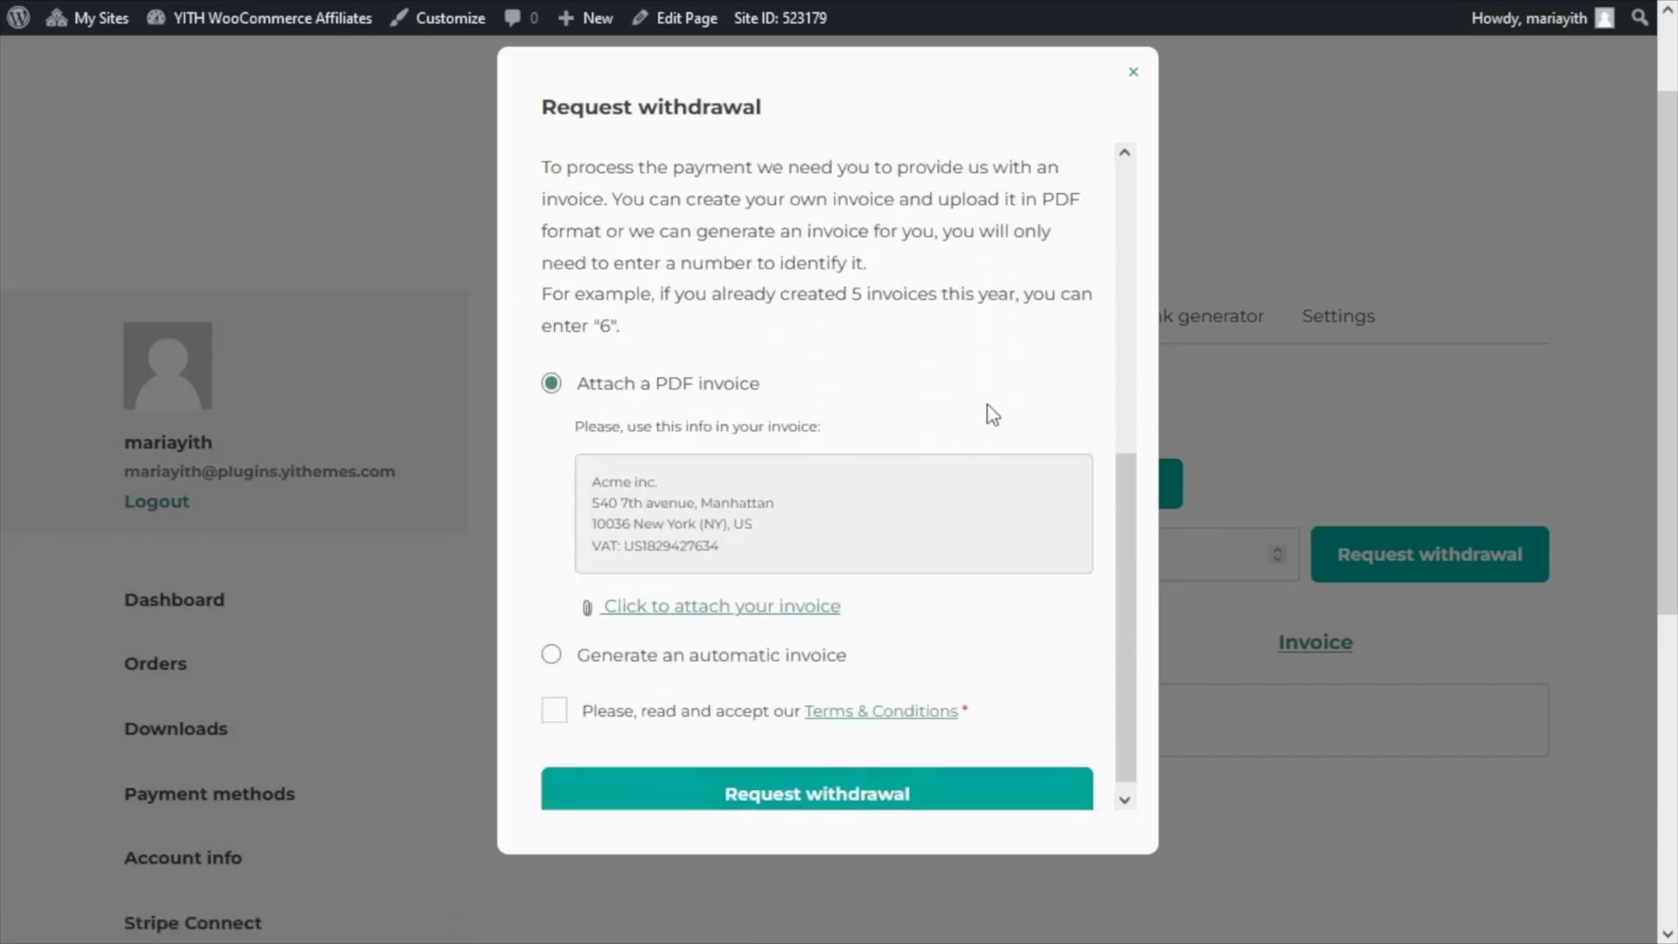
pyautogui.scroll(-2, 998, 389)
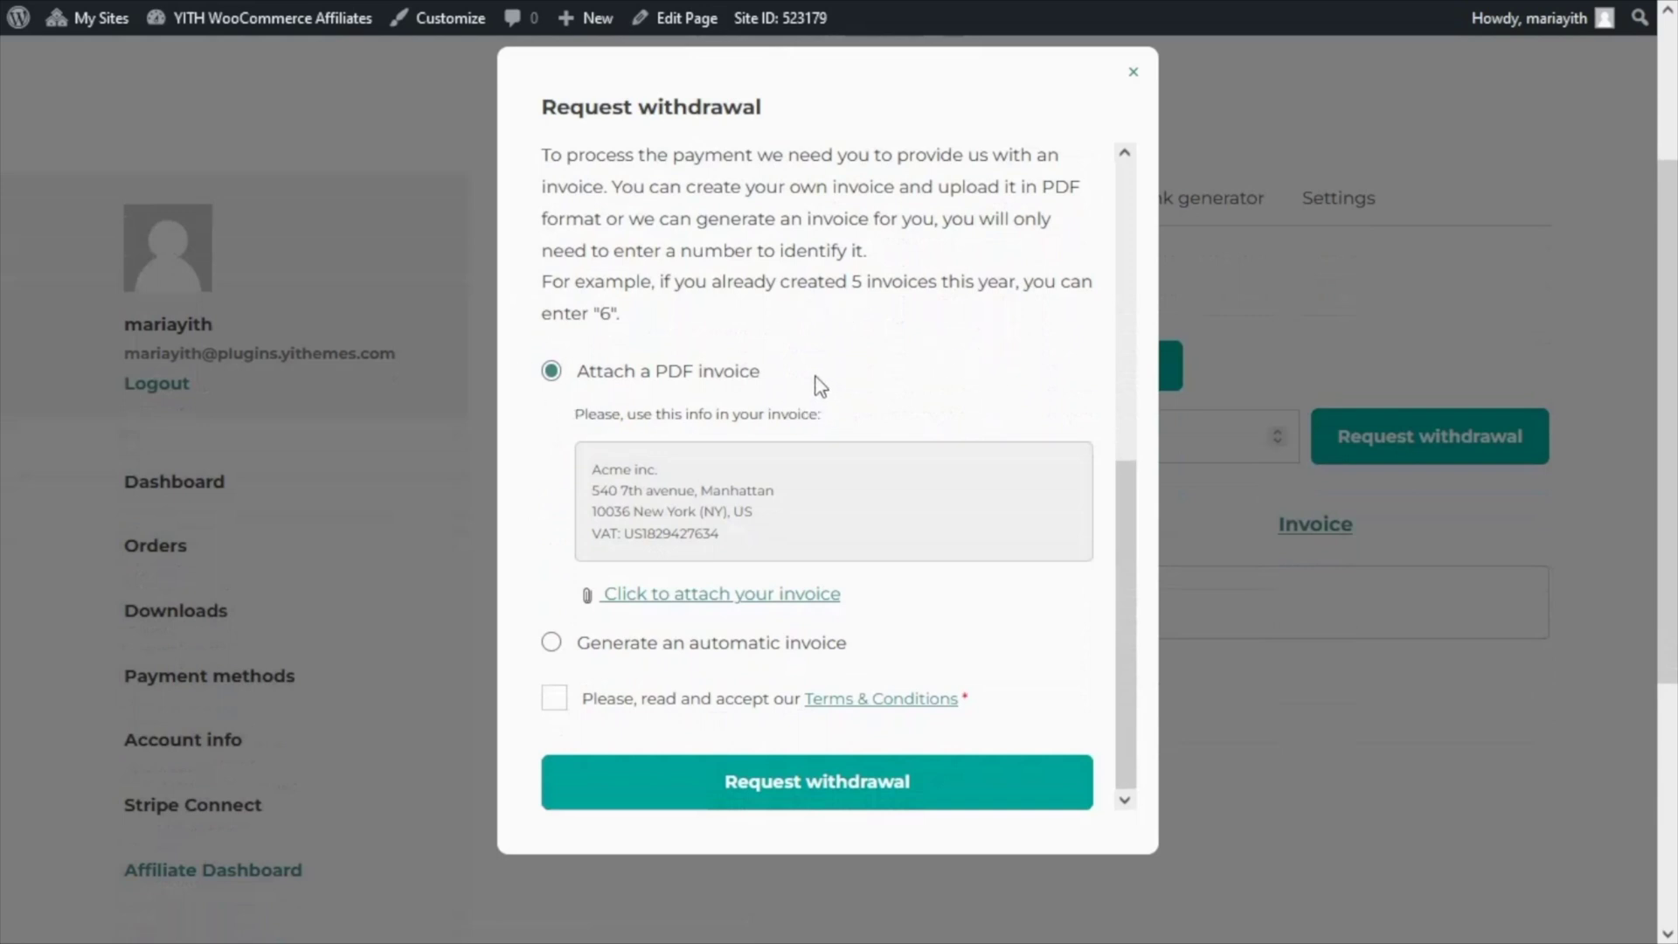
pyautogui.click(552, 645)
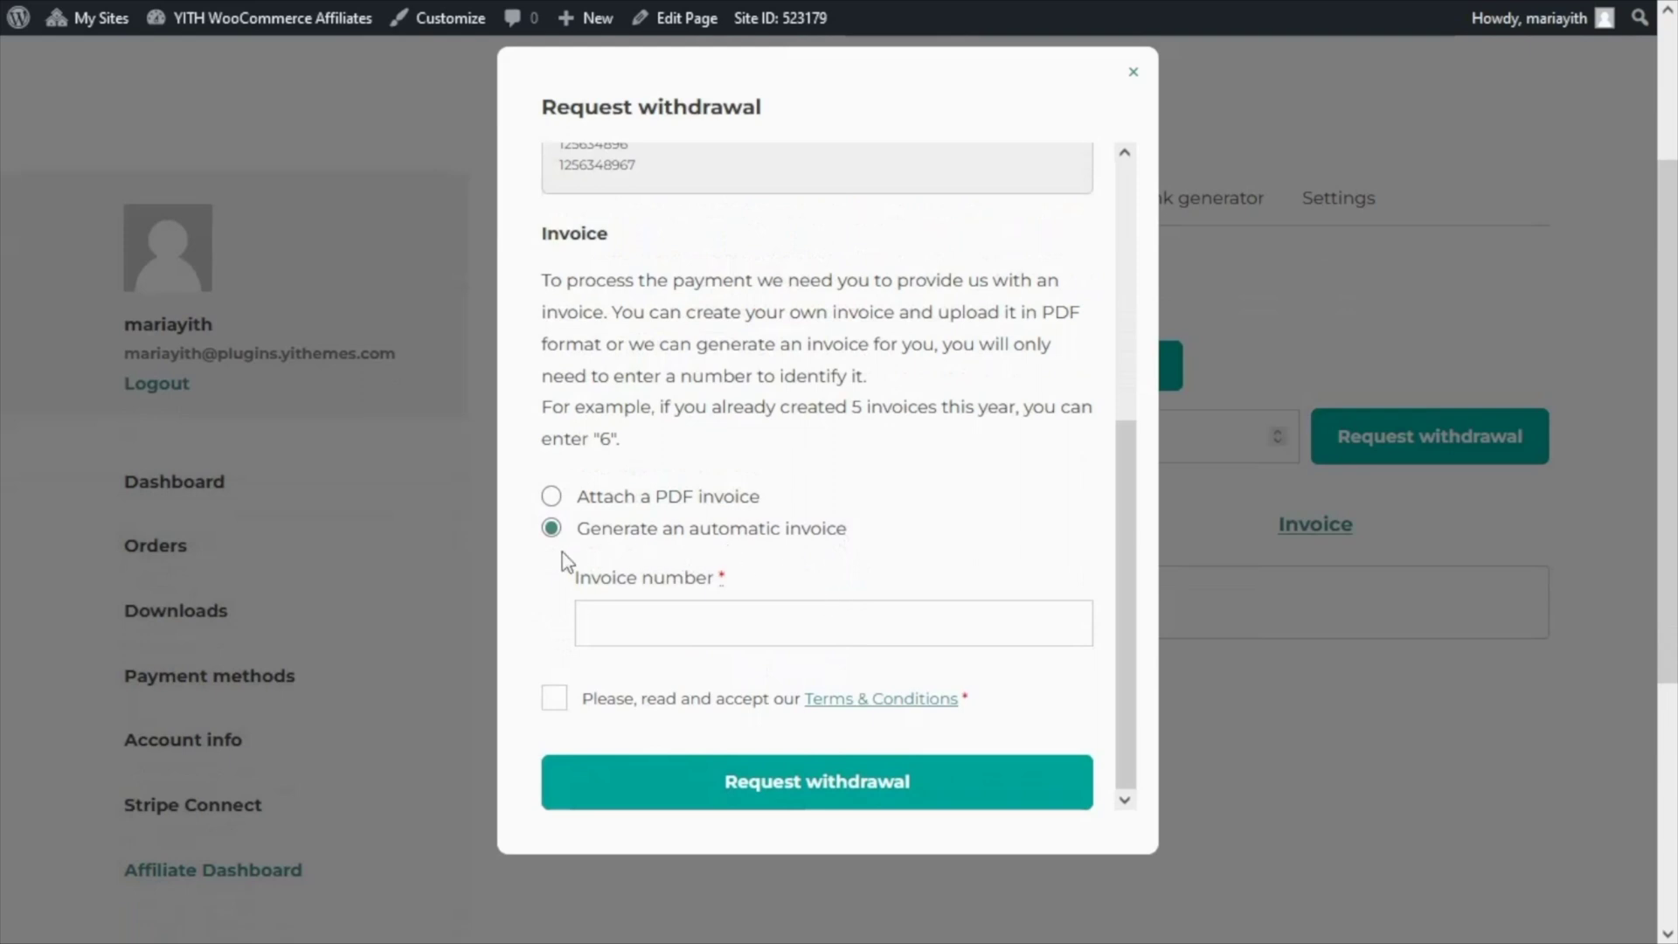
pyautogui.click(660, 625)
pyautogui.write('55')
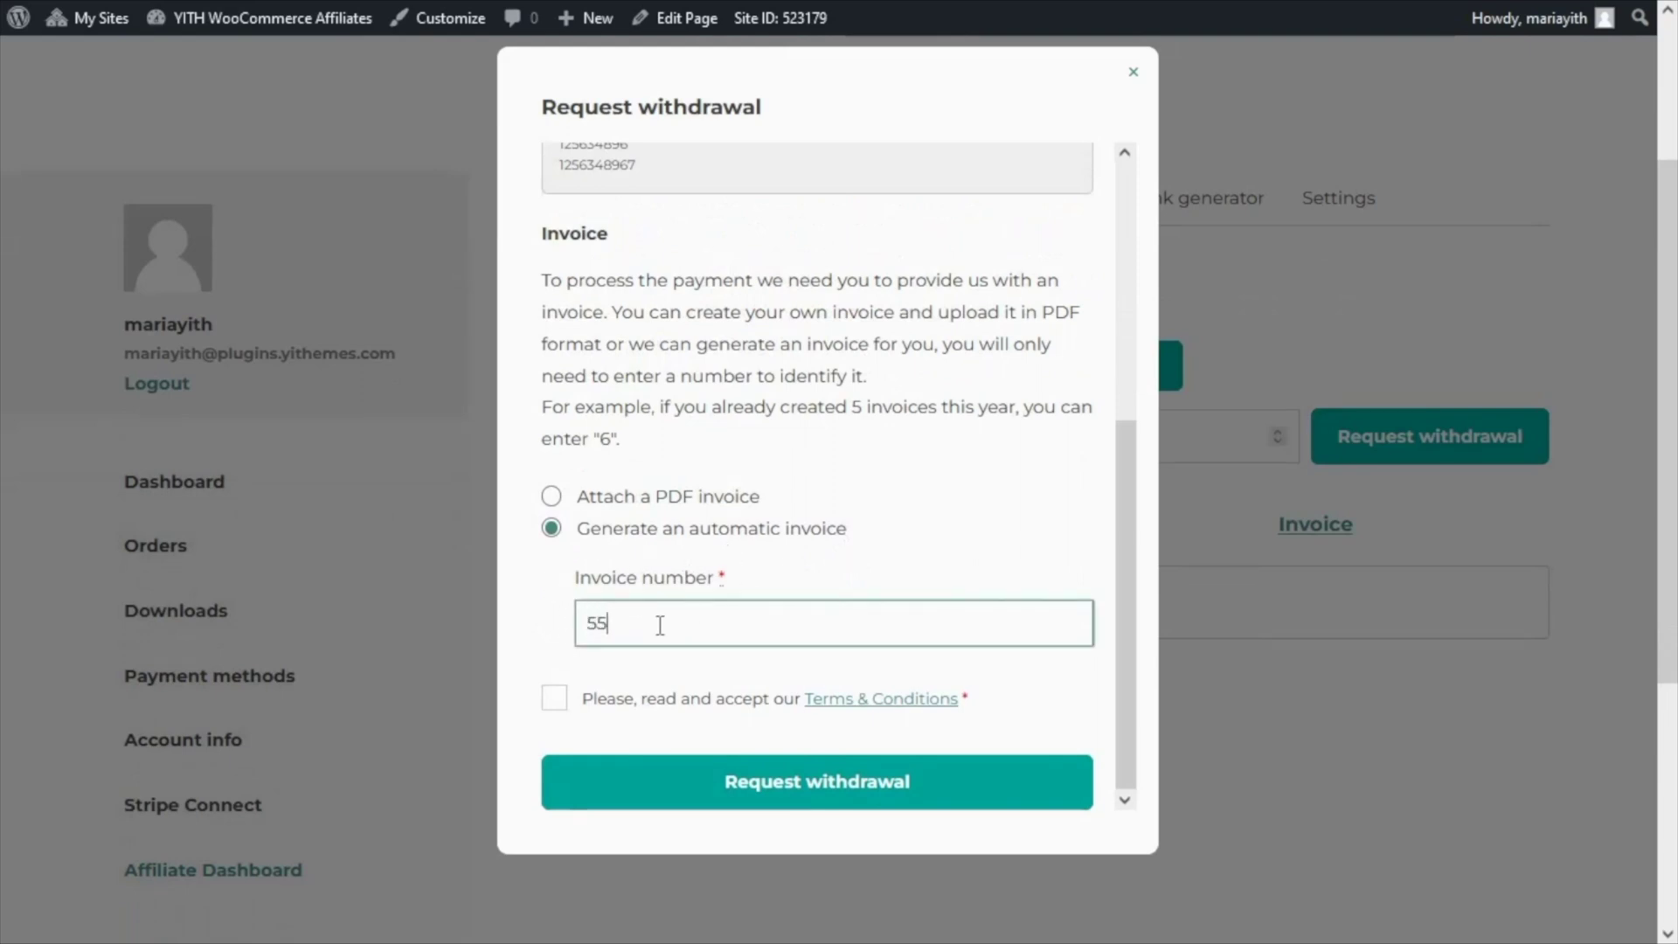
pyautogui.scroll(-1, 932, 514)
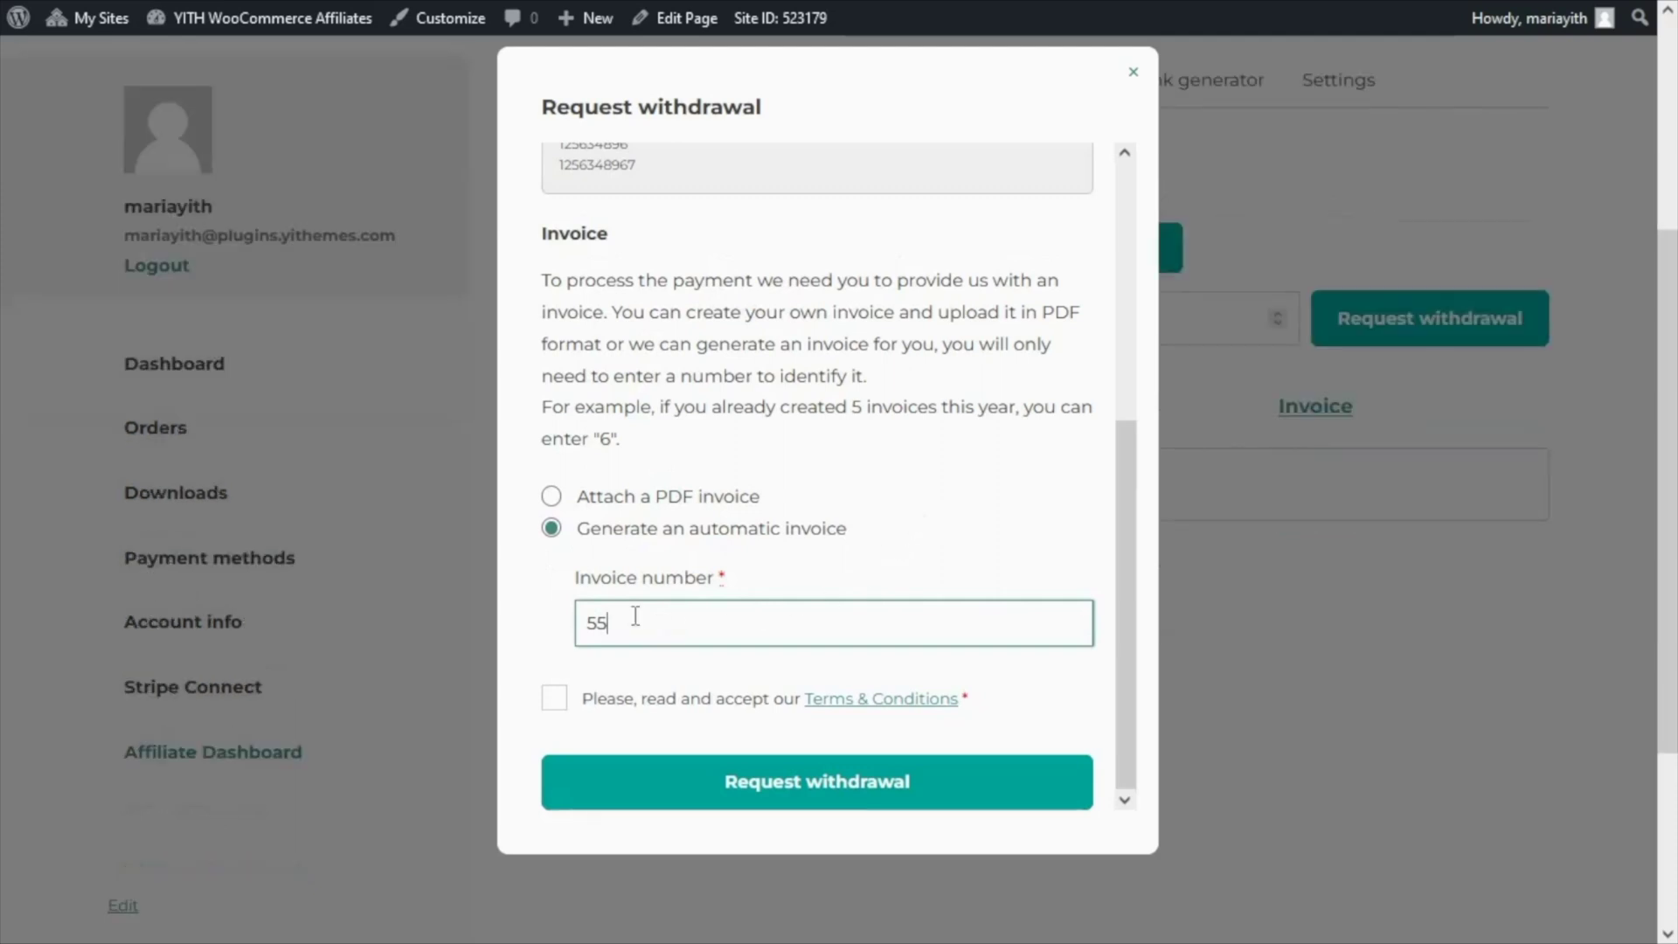
pyautogui.click(554, 698)
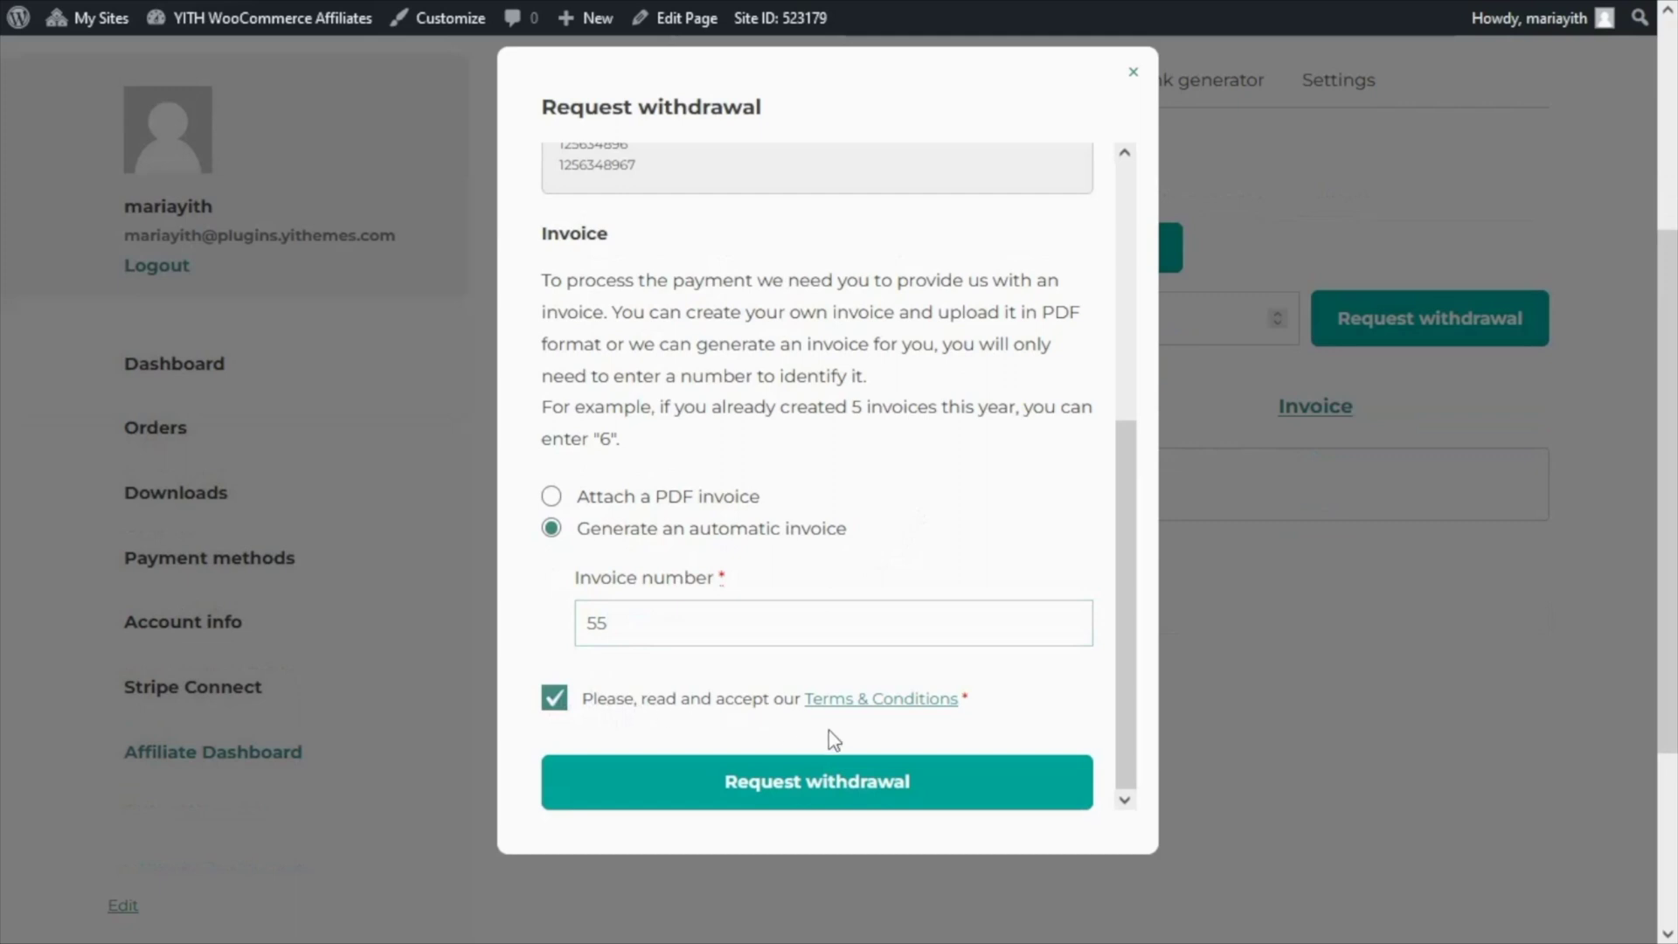
pyautogui.click(824, 787)
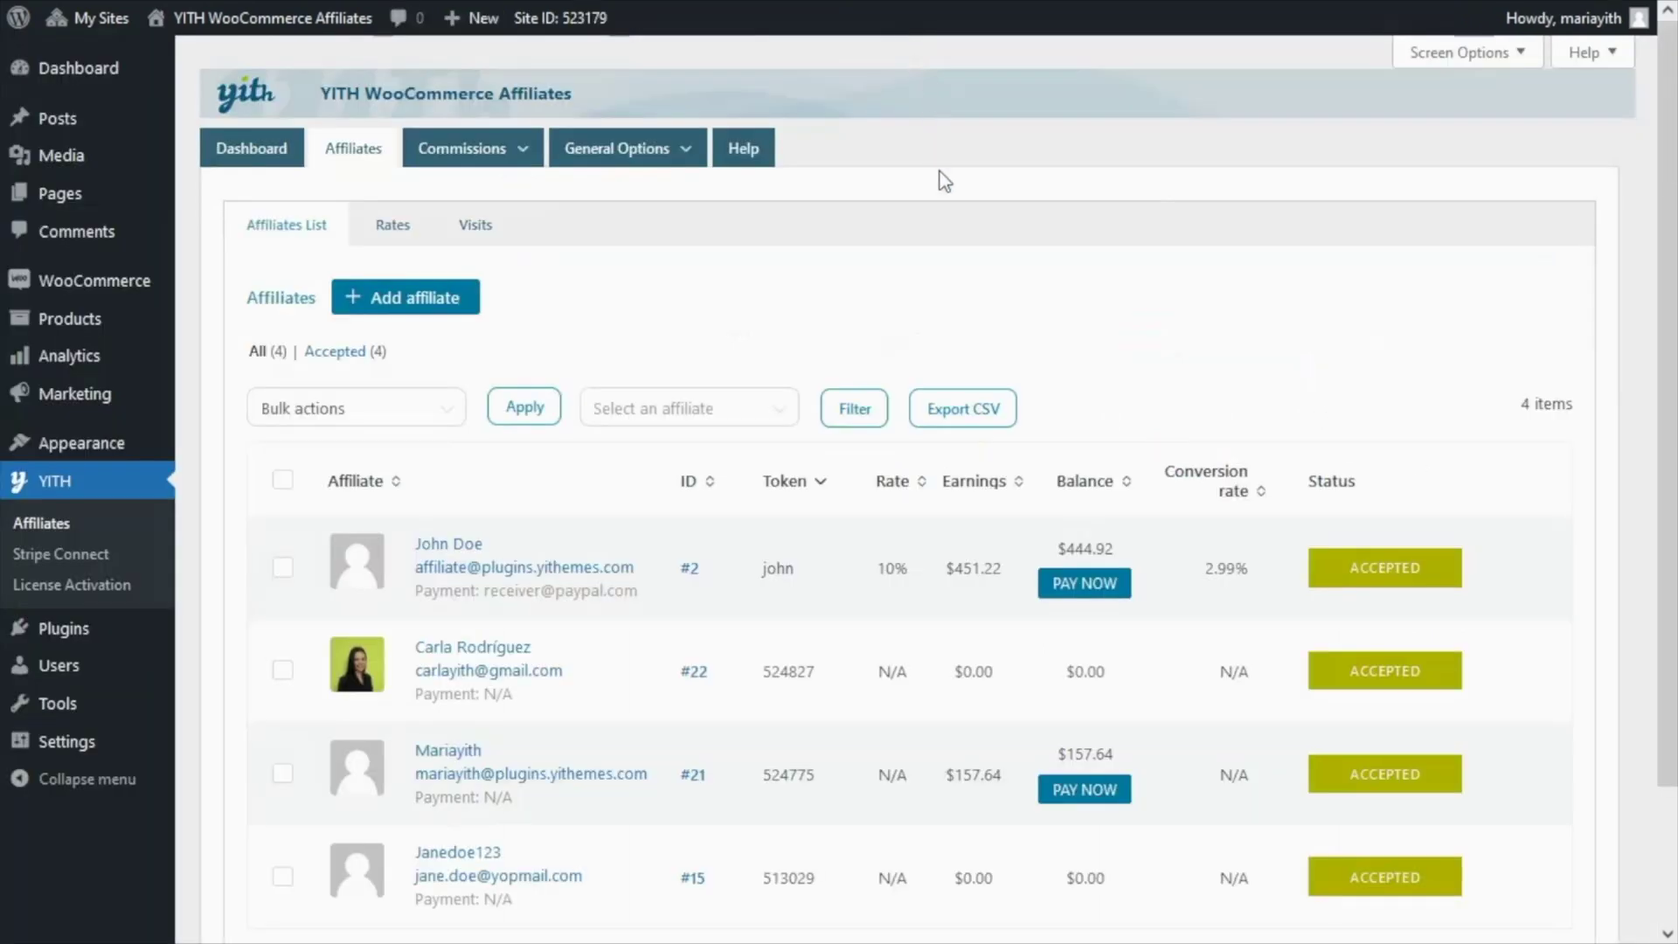
# - In Commissions Payments, pay the $100 on-hold payment #4 via Stripe Connect
pyautogui.moveTo(523, 175)
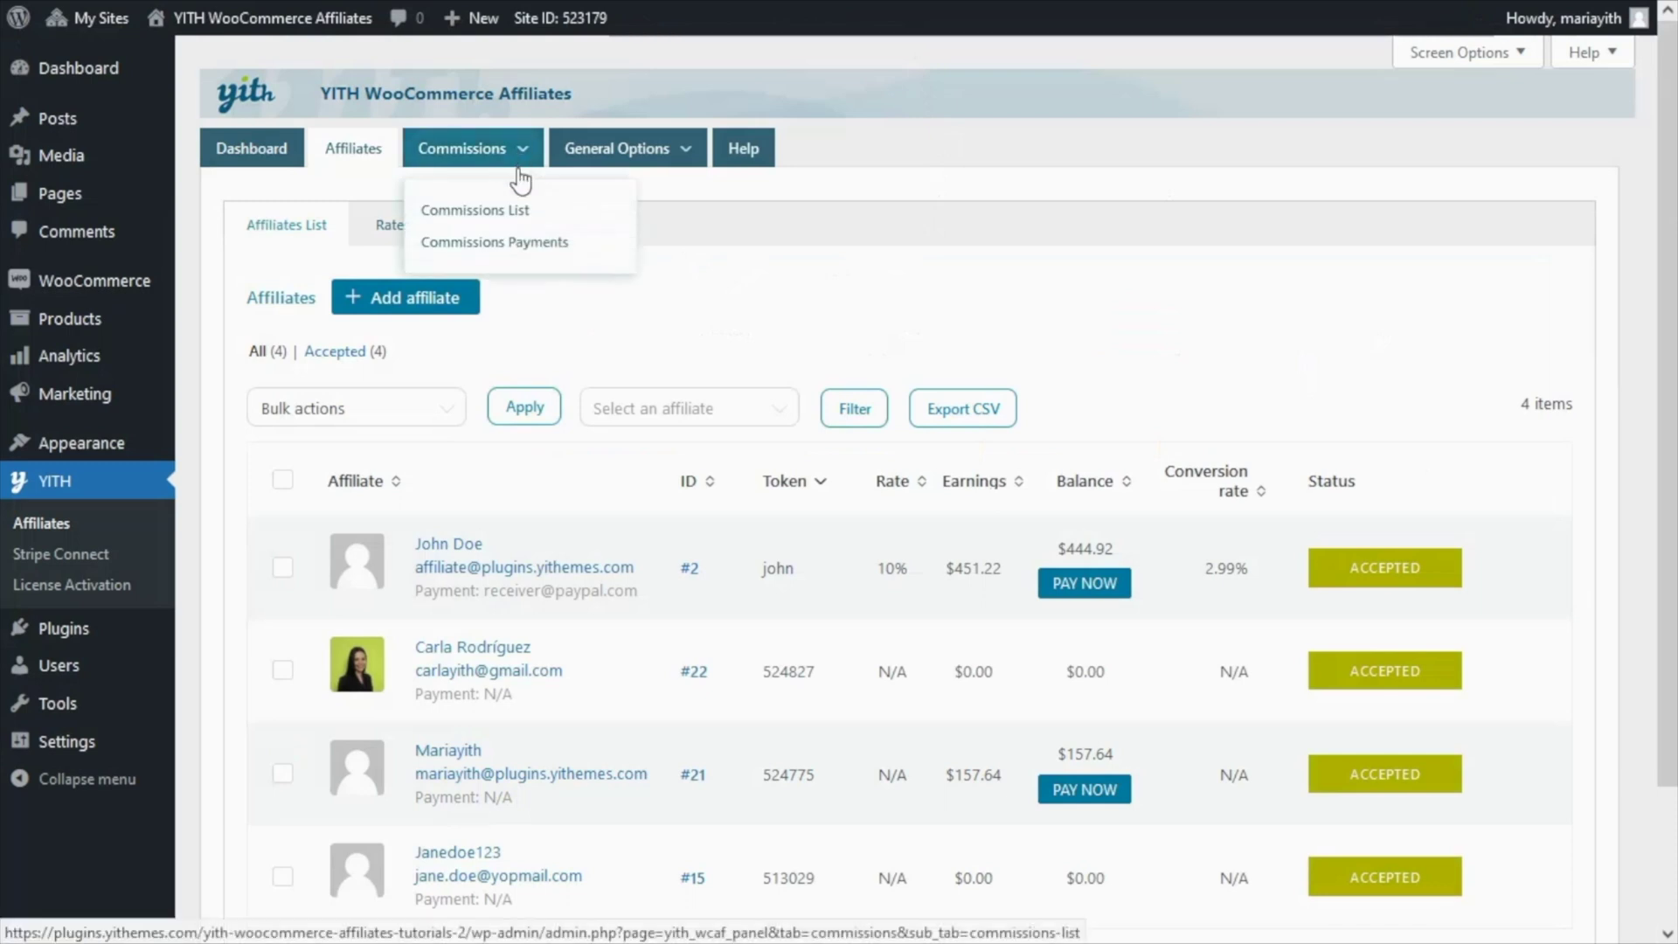
pyautogui.click(562, 253)
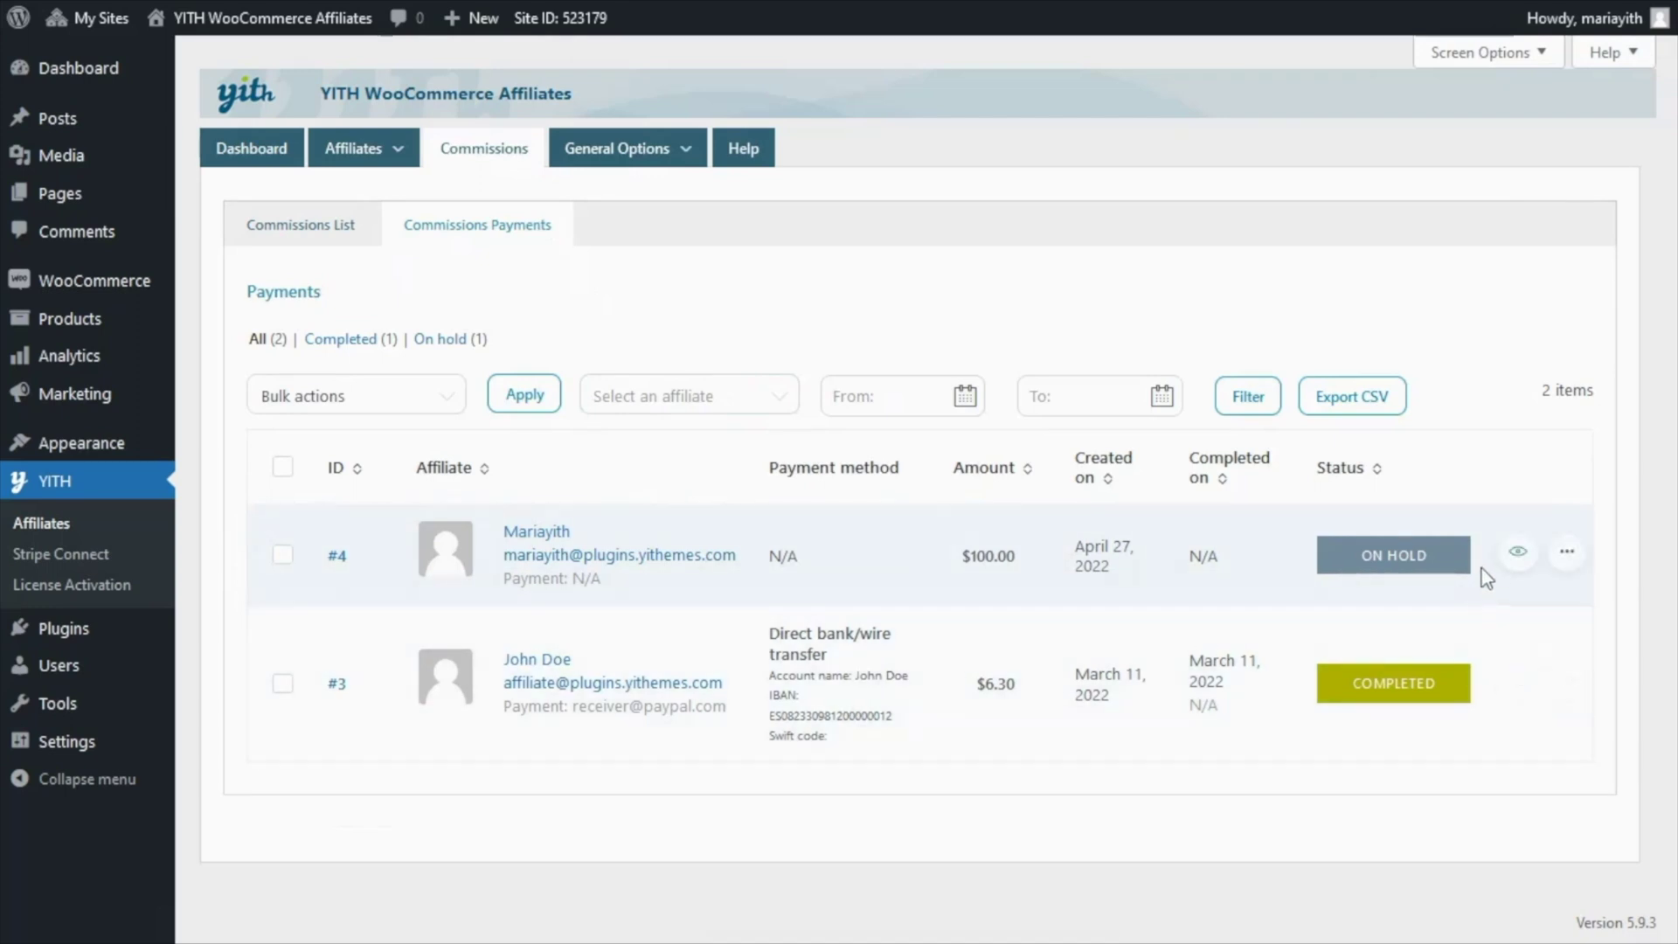
pyautogui.click(1571, 554)
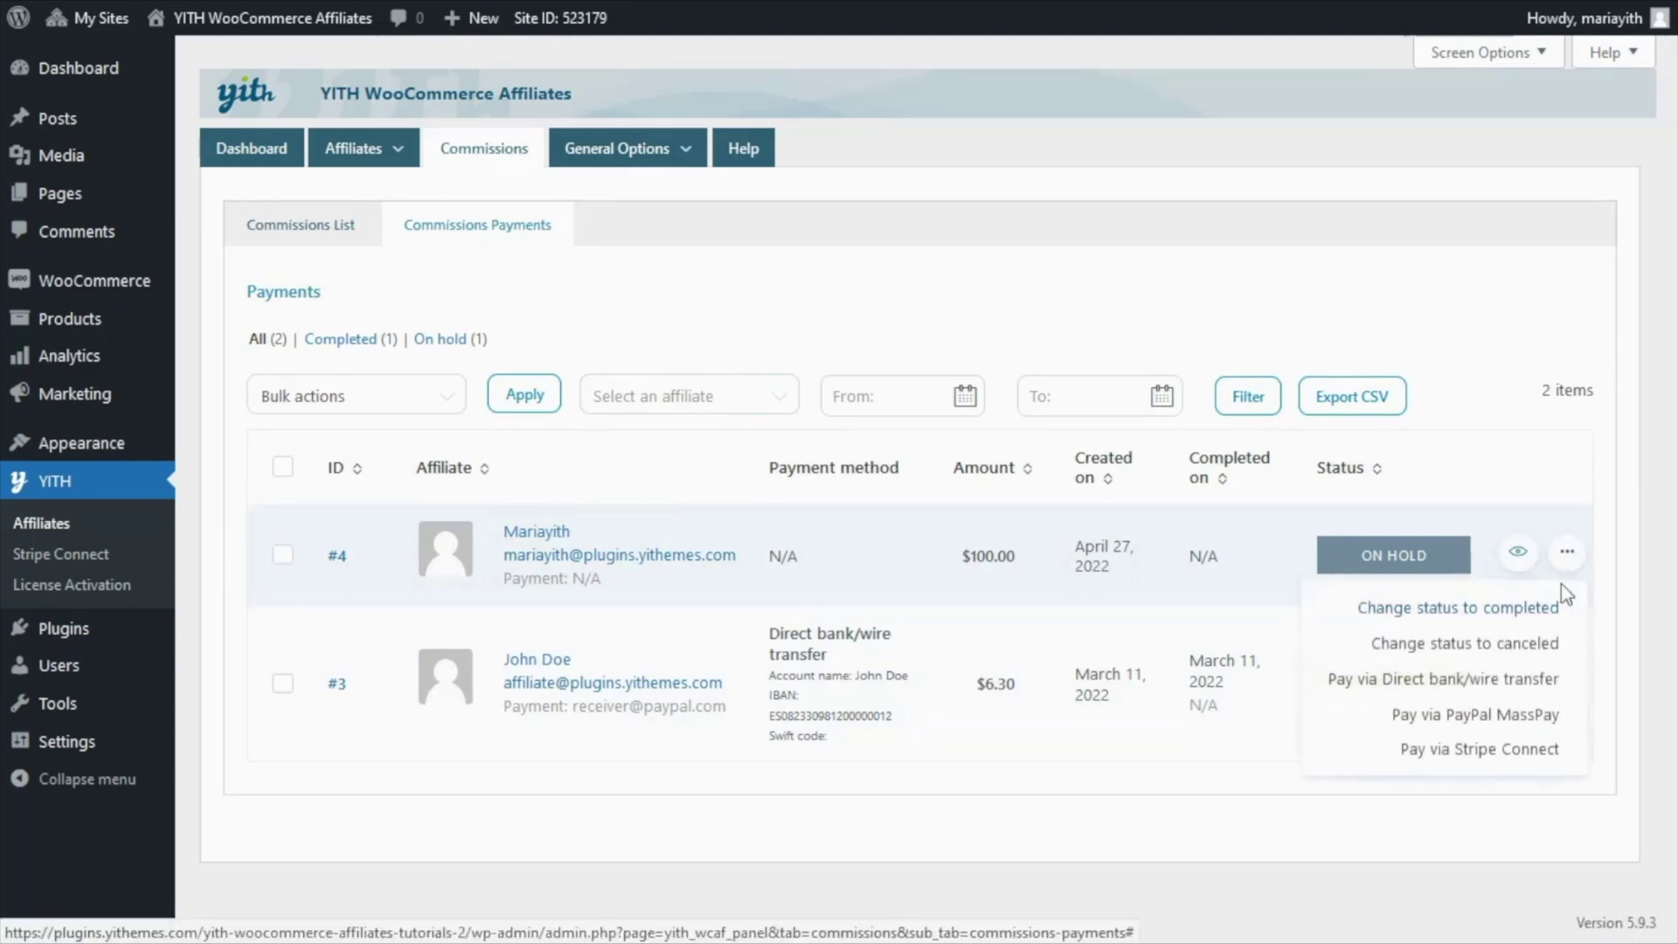
pyautogui.click(1547, 768)
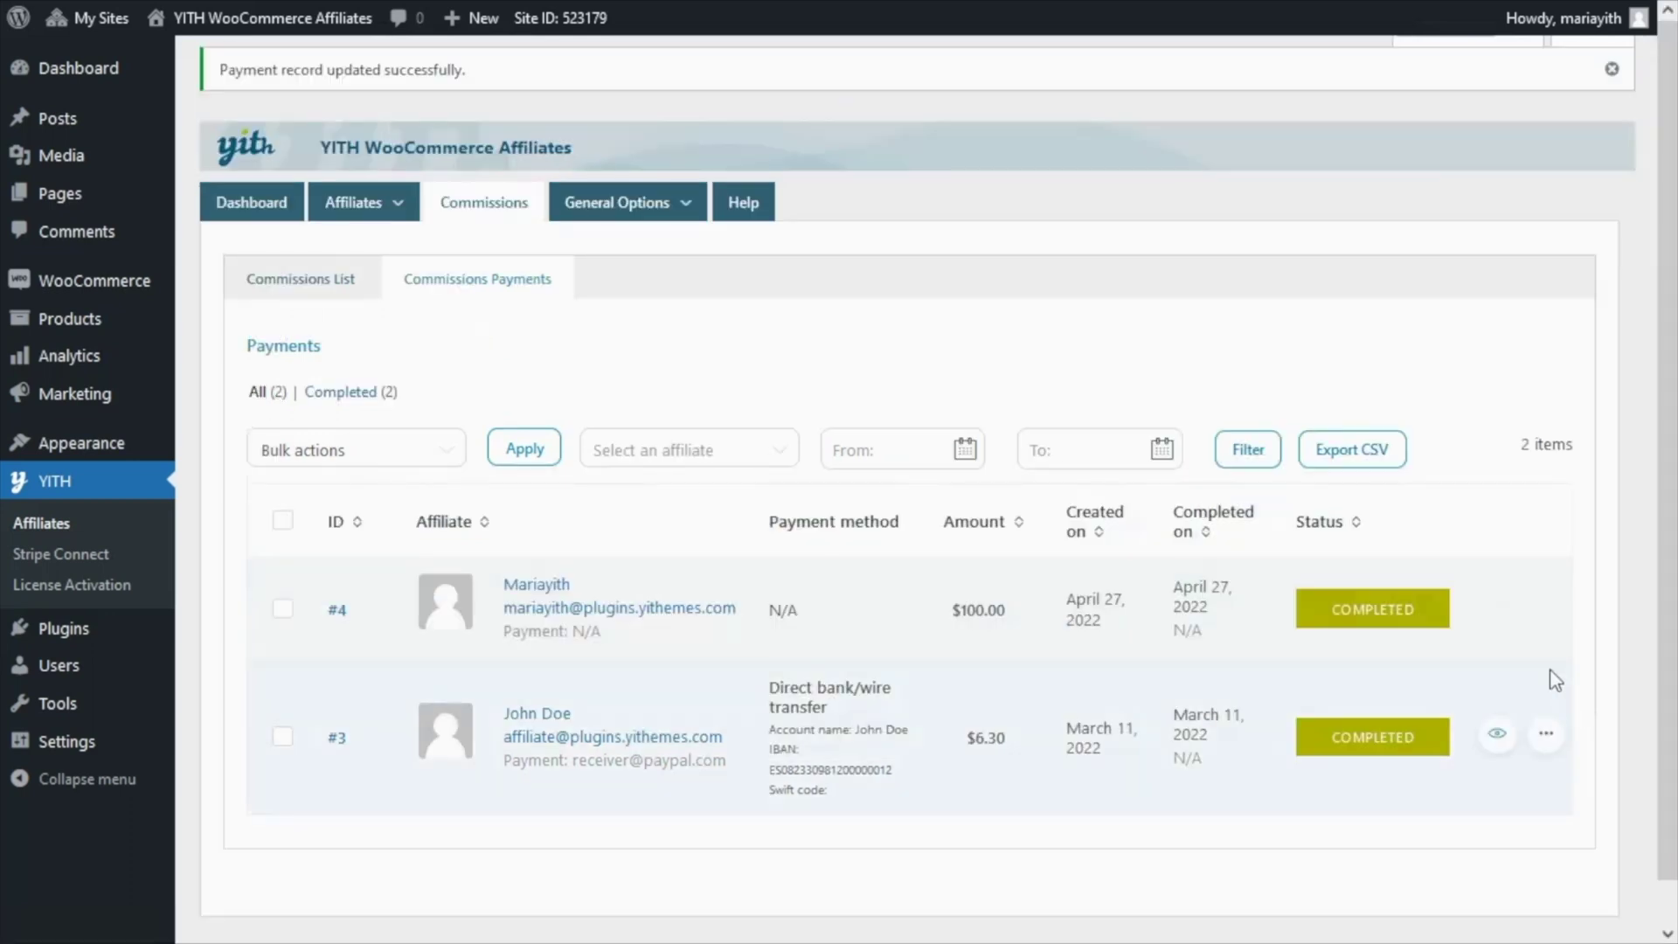